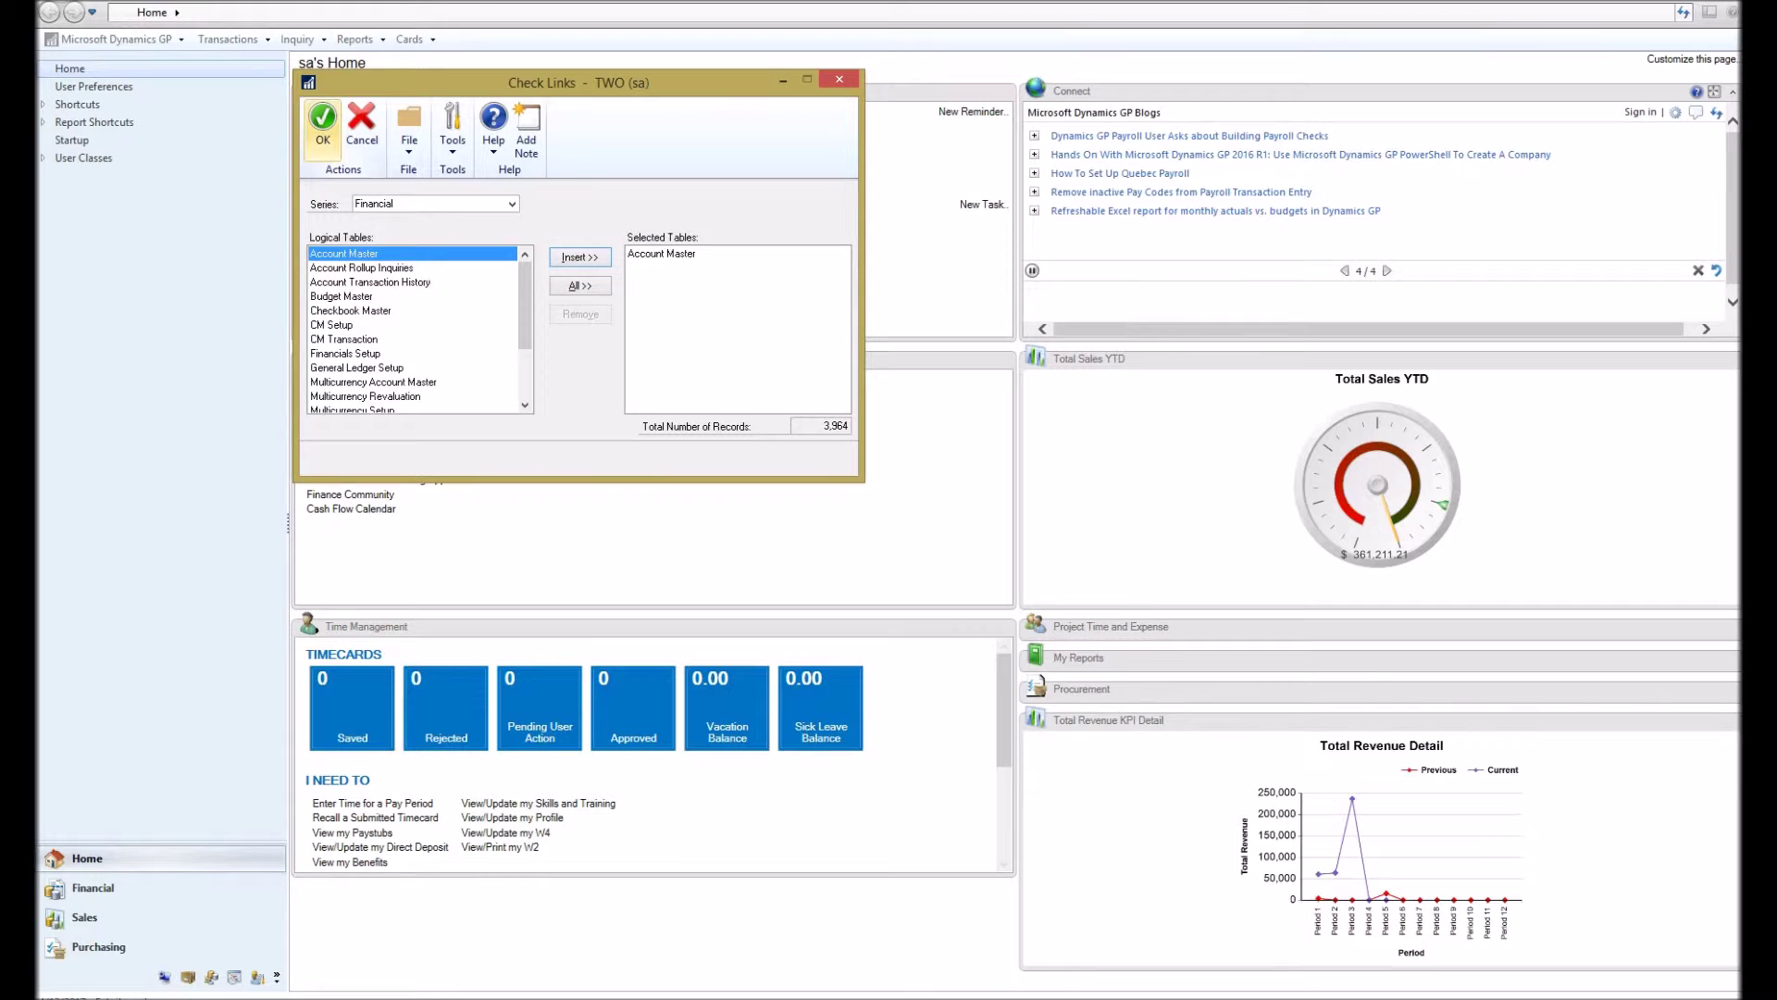
Run Check Links on the selected Account Master table, sending the standard Error Log report to the screen
click(323, 125)
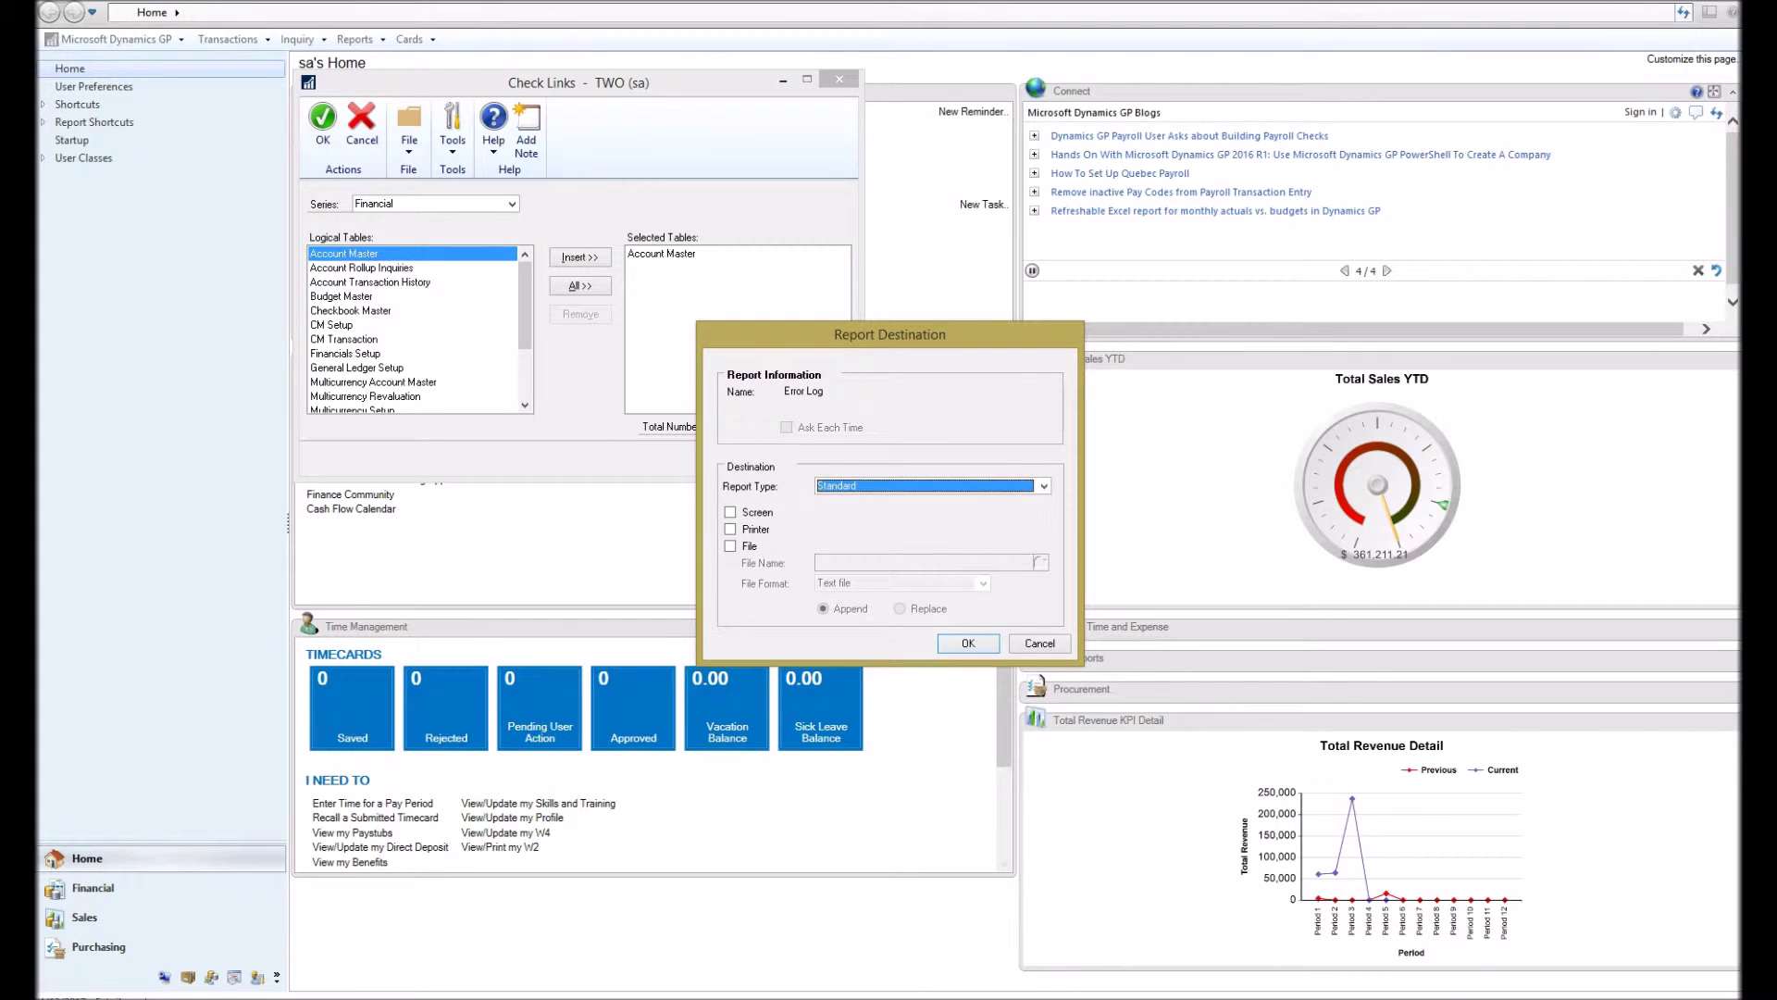
click(730, 512)
click(969, 642)
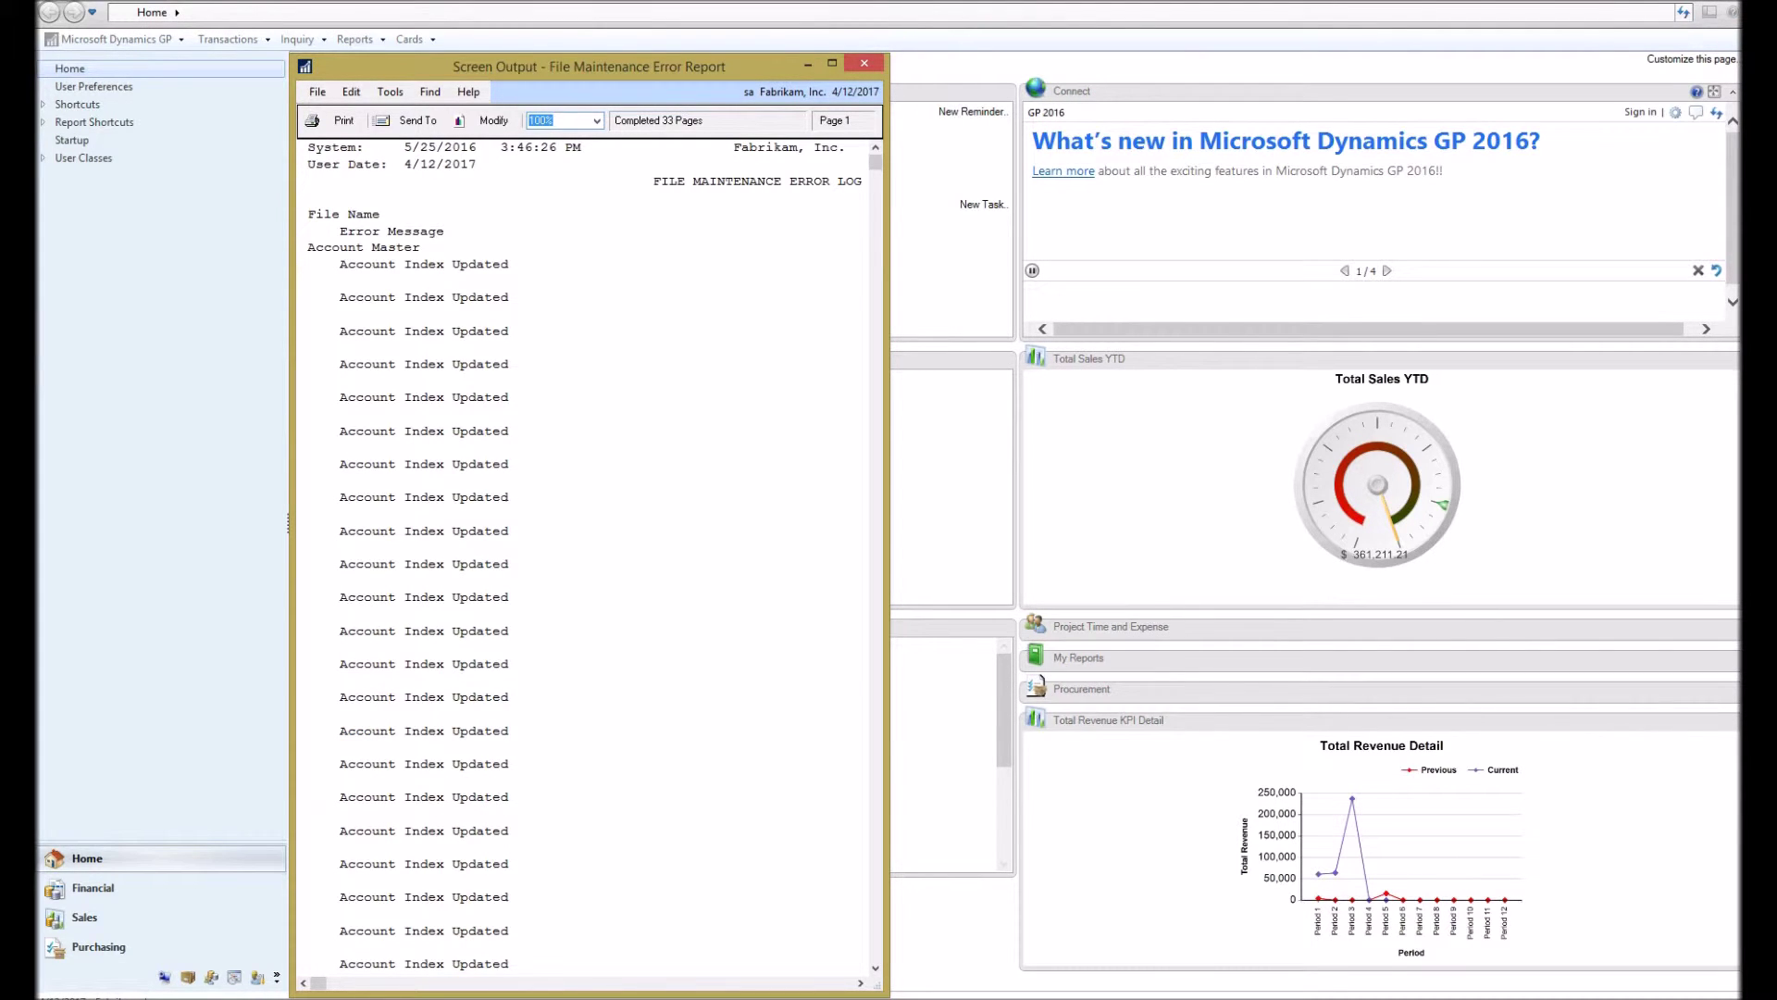
Widen the File Maintenance Error Report window and examine the Account Master messages throughout its pages
drag(887, 524, 1348, 525)
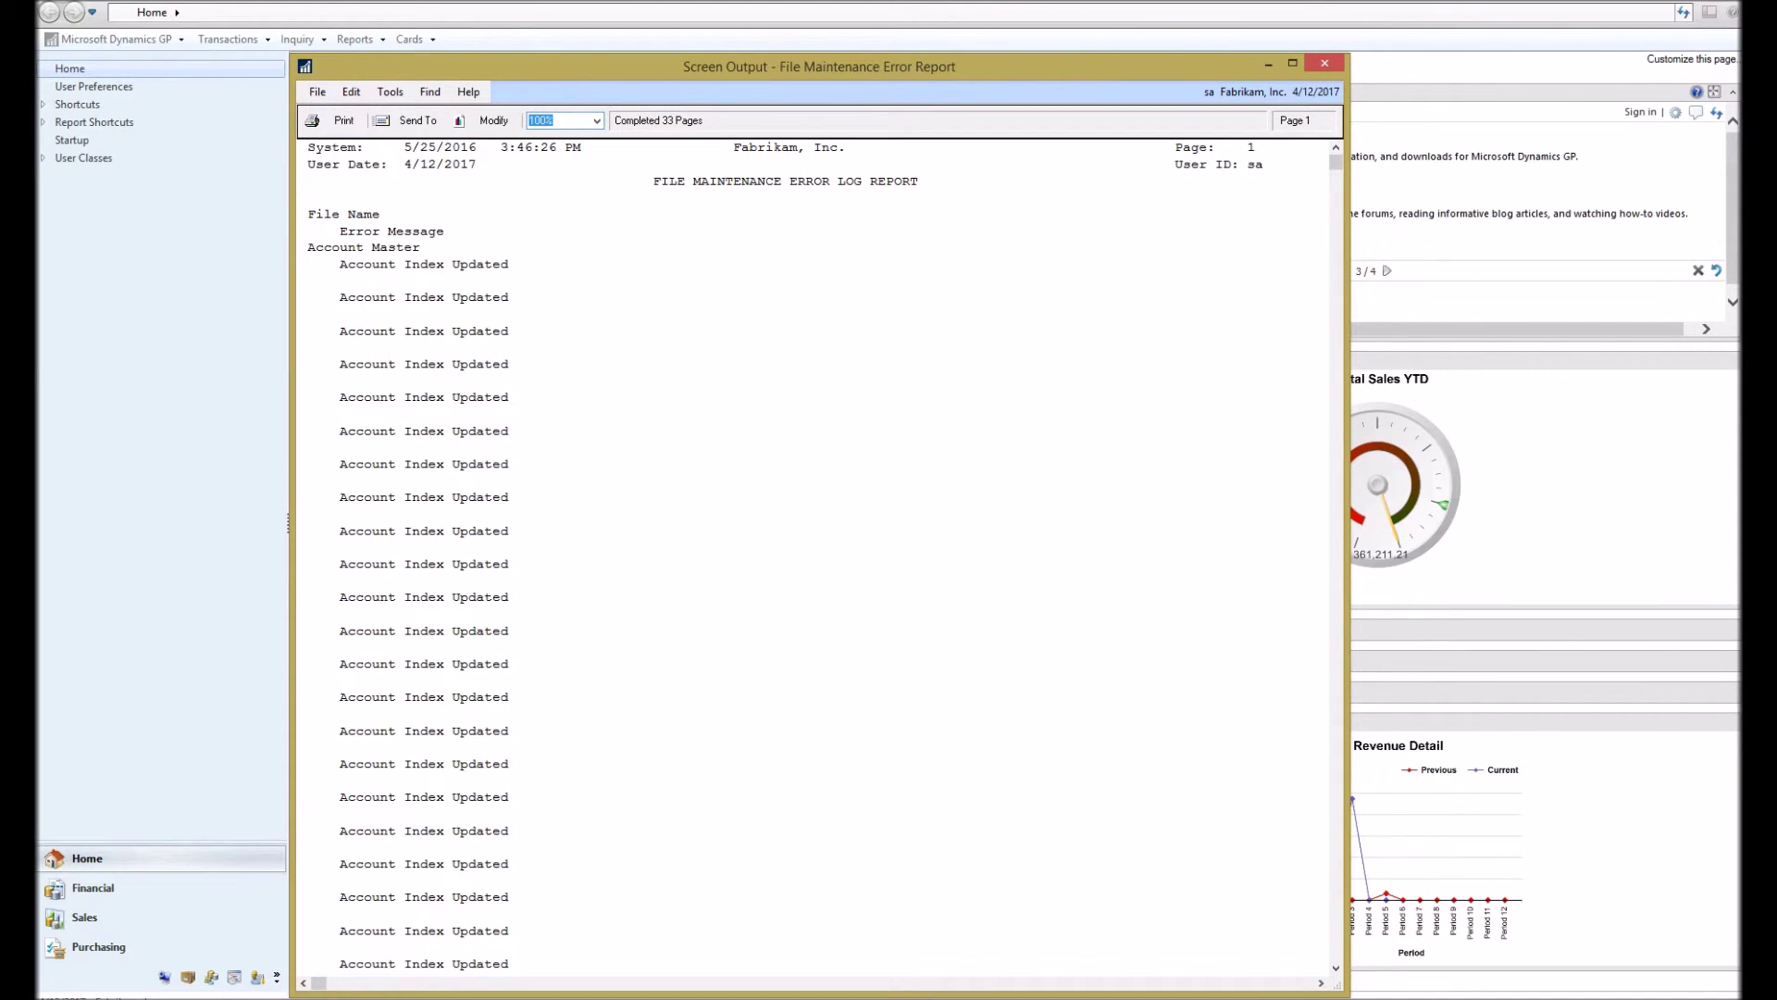
click(1336, 463)
click(1336, 463)
click(1336, 463)
click(1335, 463)
click(1336, 463)
scroll(813, 559, down, 11)
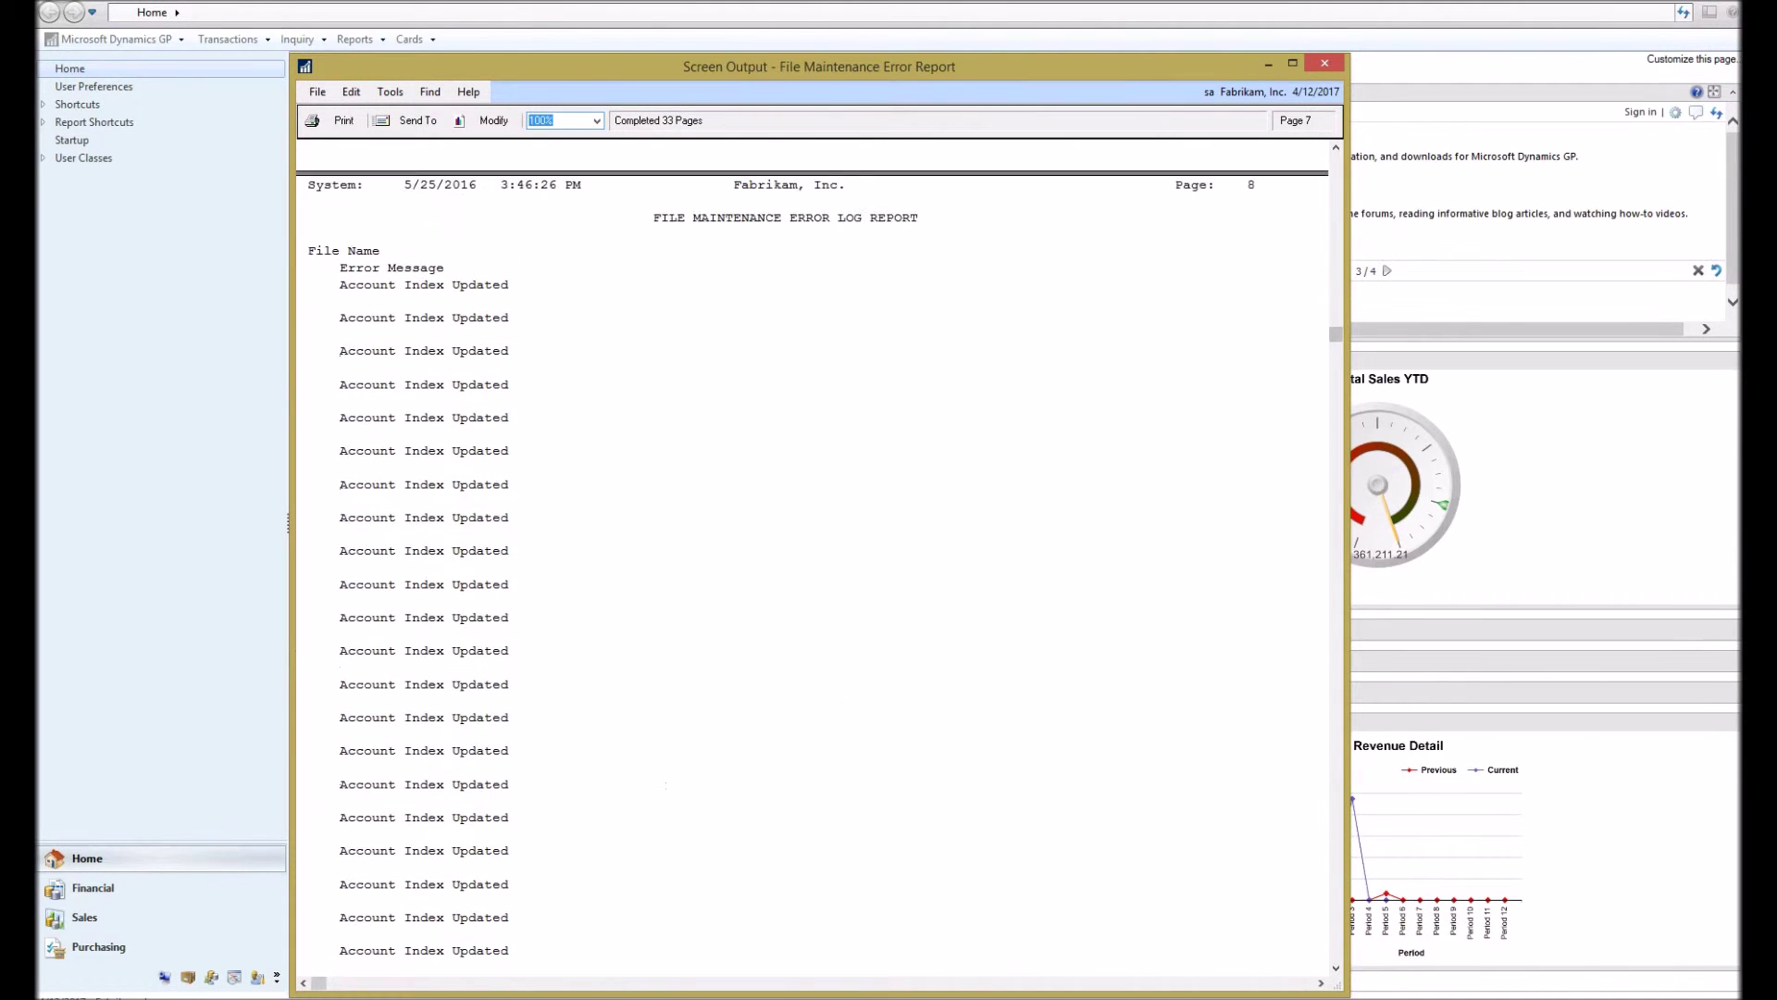
scroll(813, 559, down, 20)
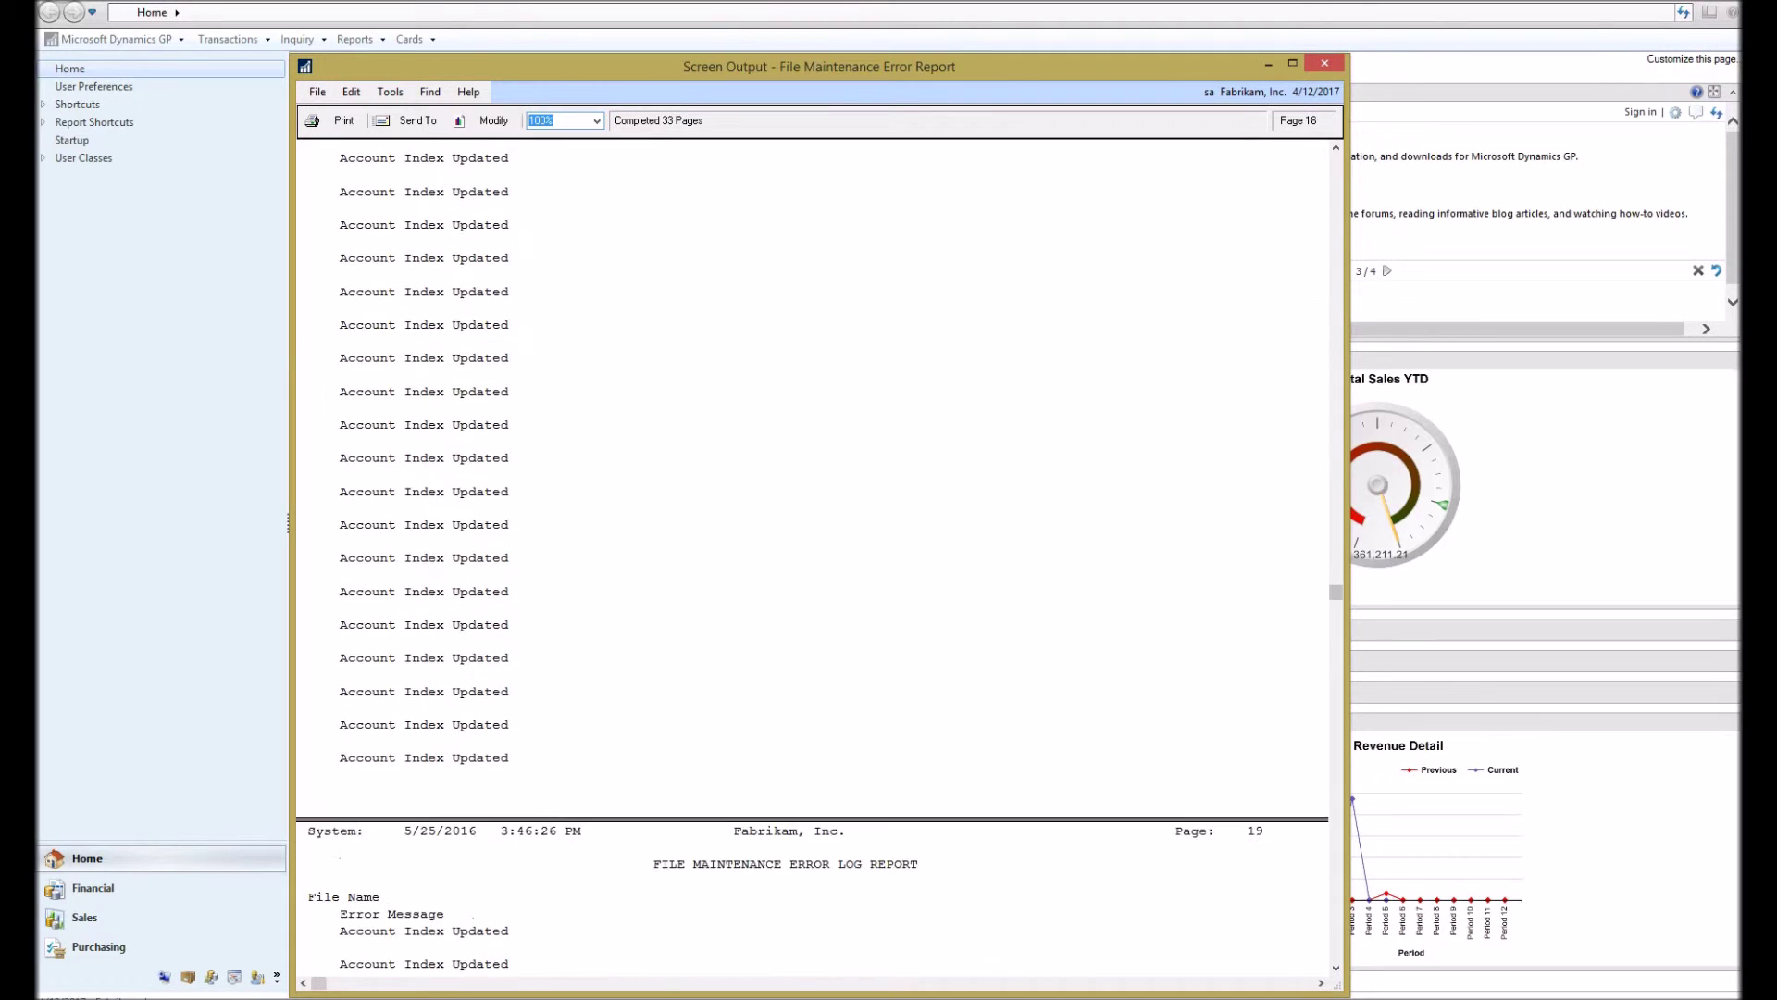
scroll(813, 559, down, 6)
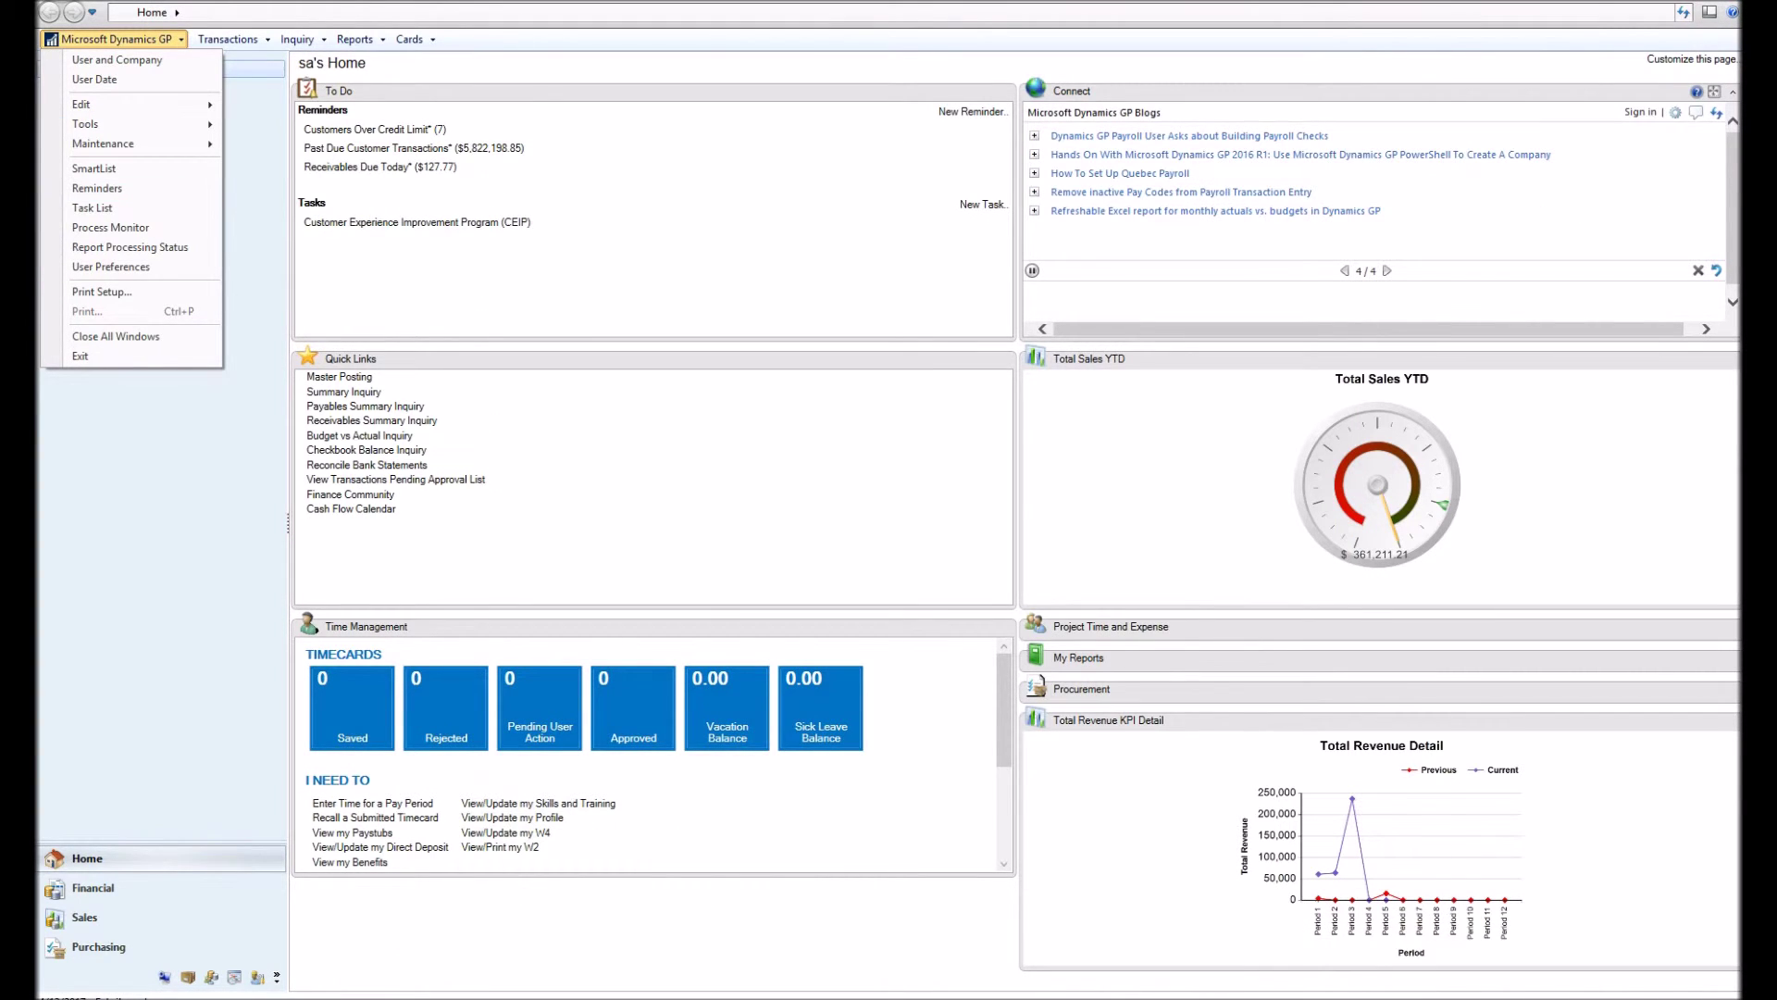
Open the Reconcile Financial Information utility and select the open year 2017 for reconciling
key(Escape)
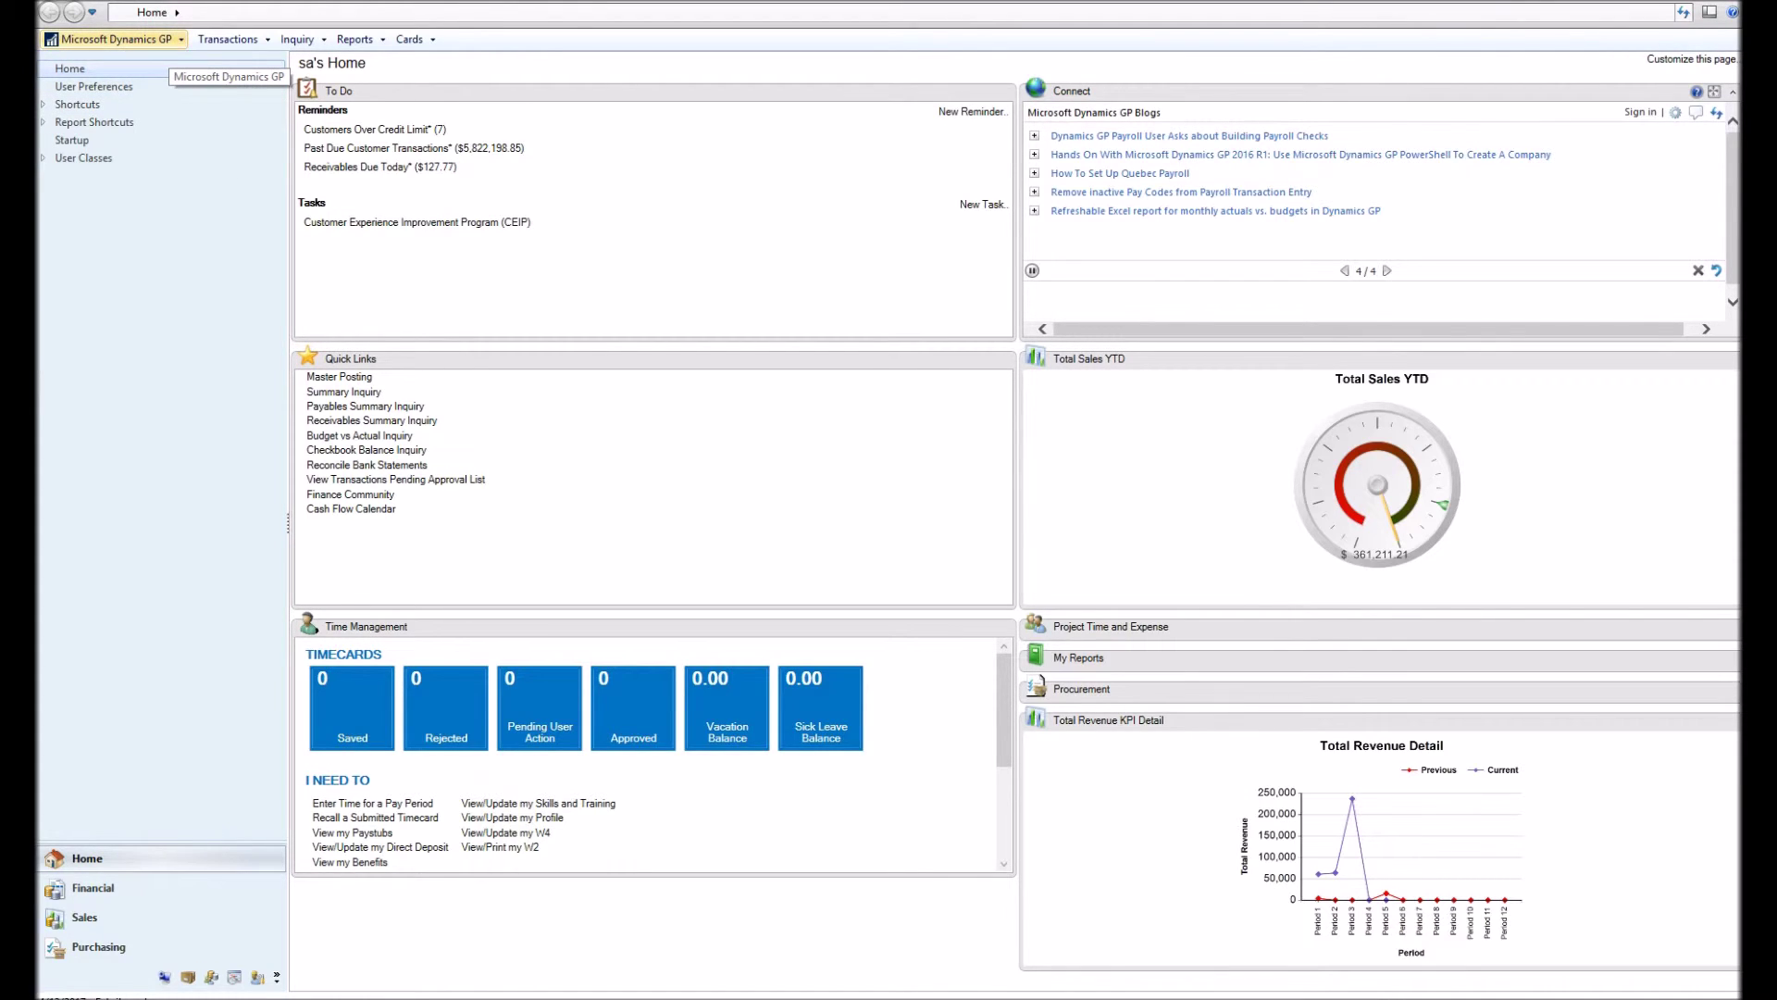
click(170, 40)
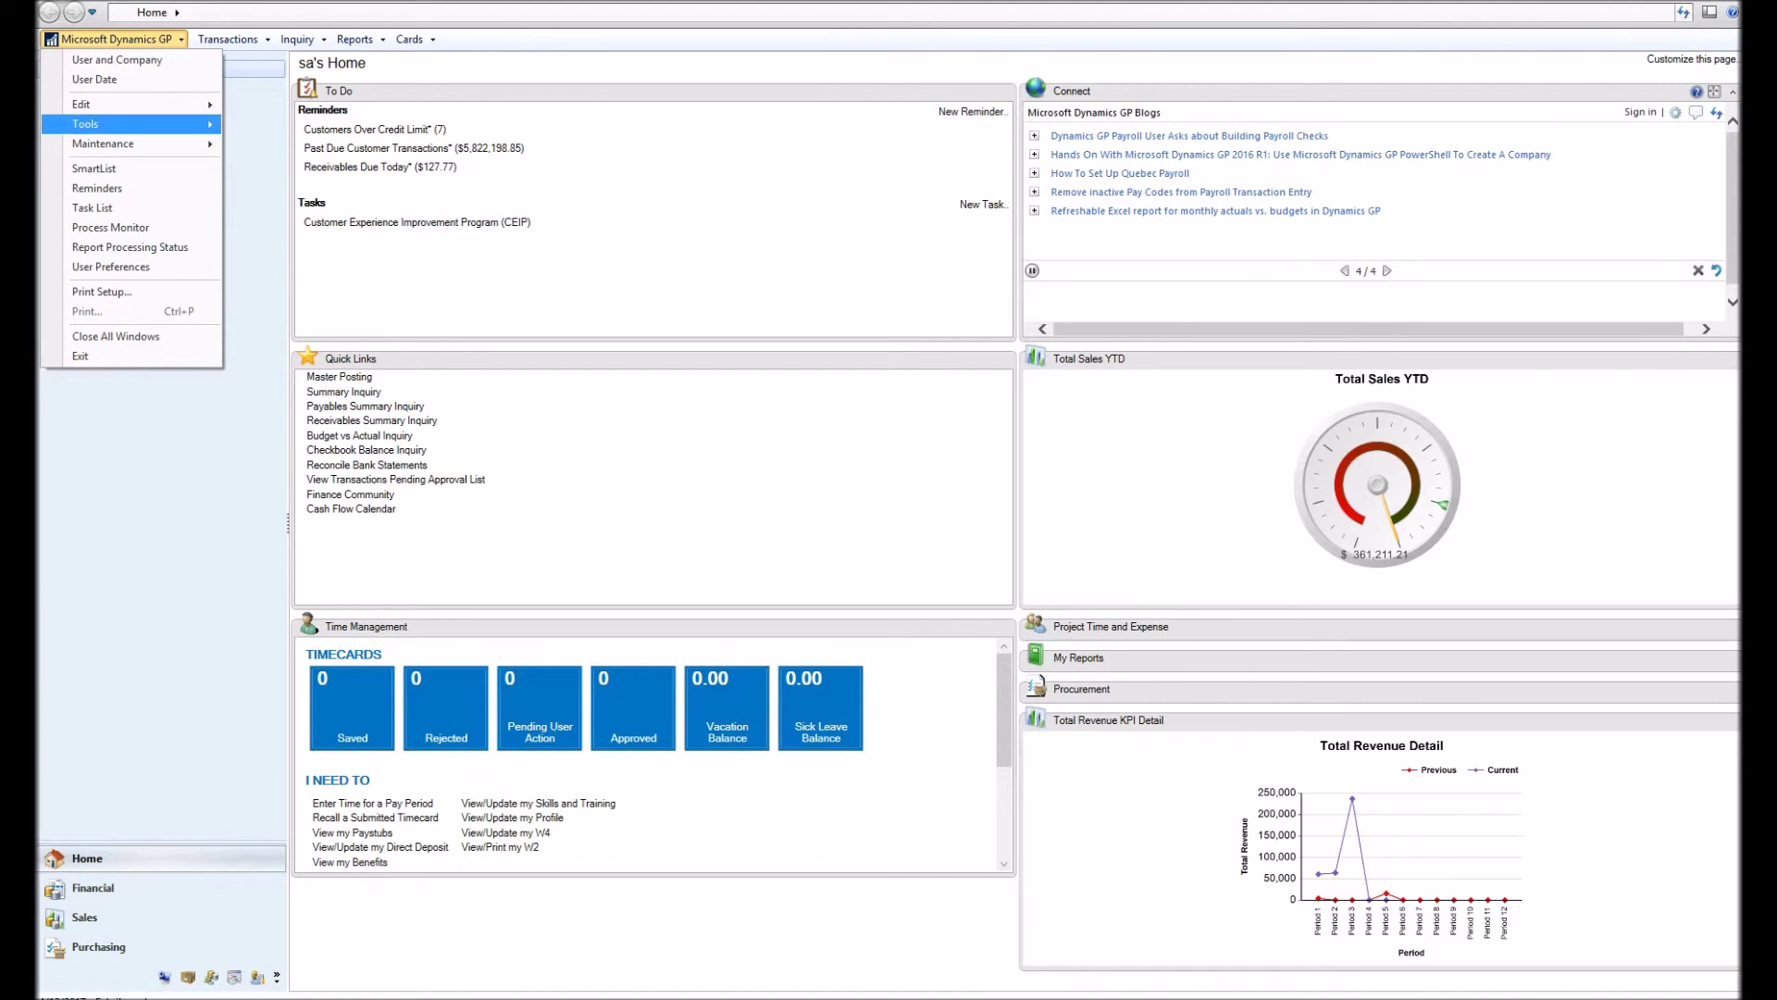
mouse_move(139, 124)
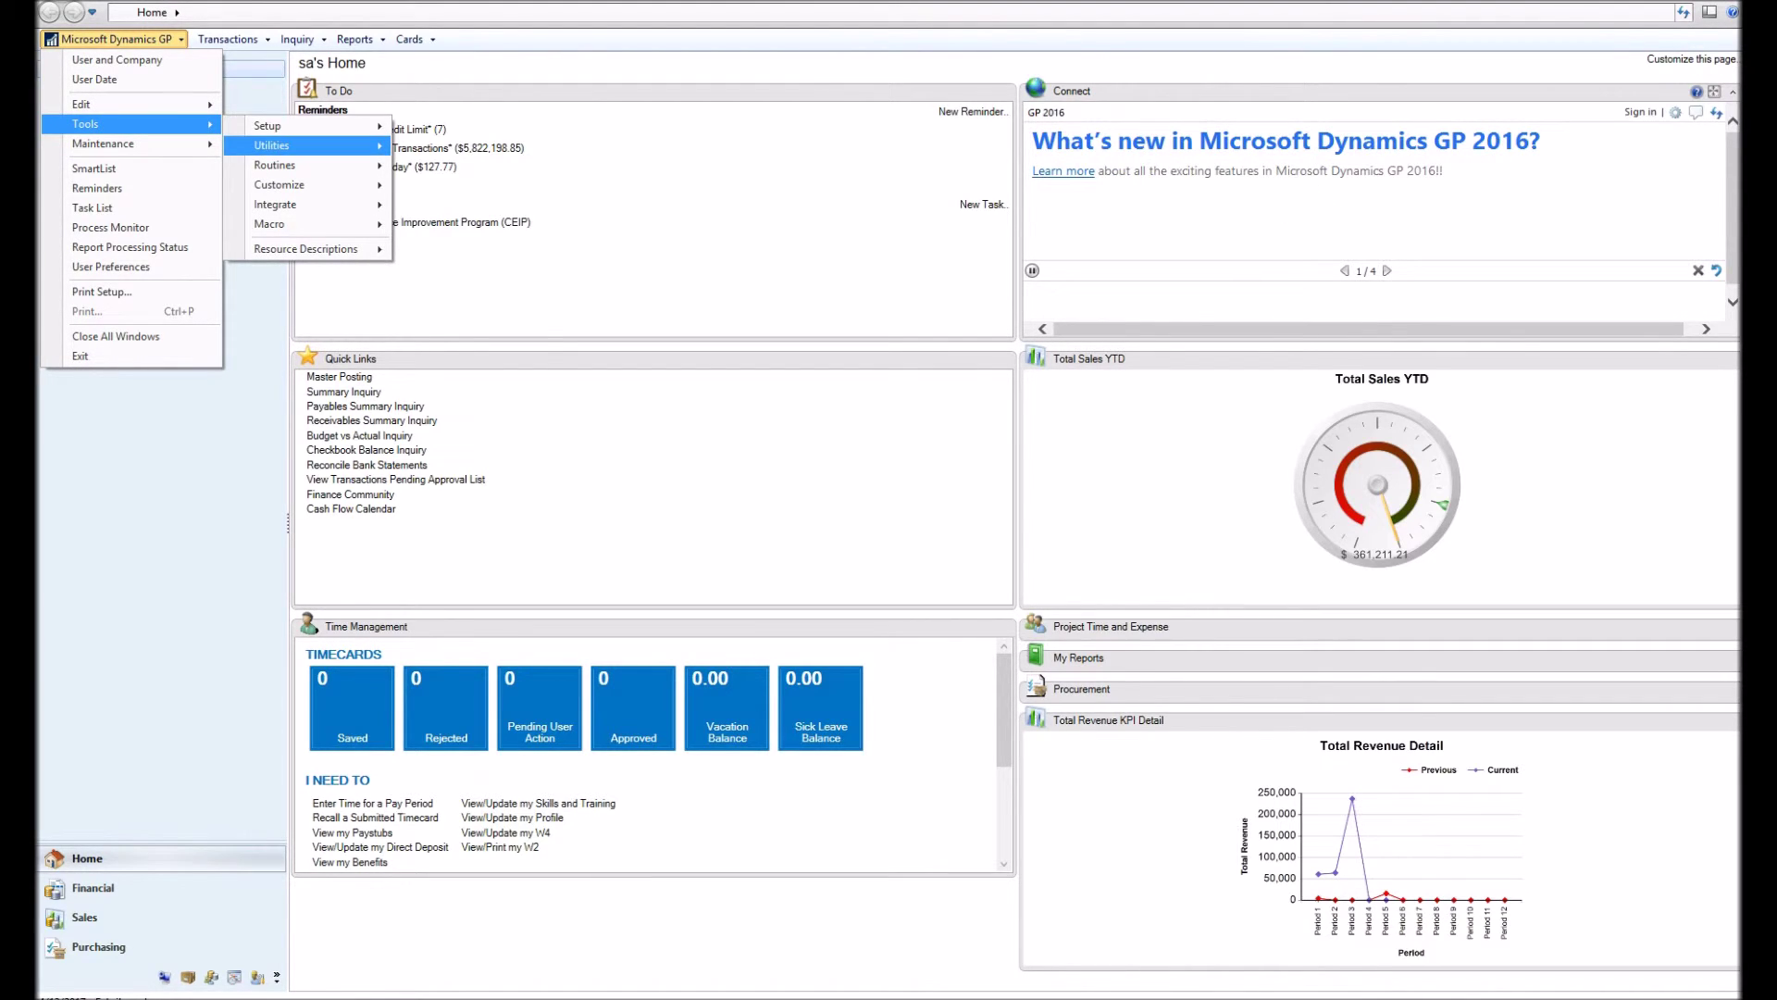
mouse_move(315, 146)
mouse_move(453, 148)
mouse_move(454, 186)
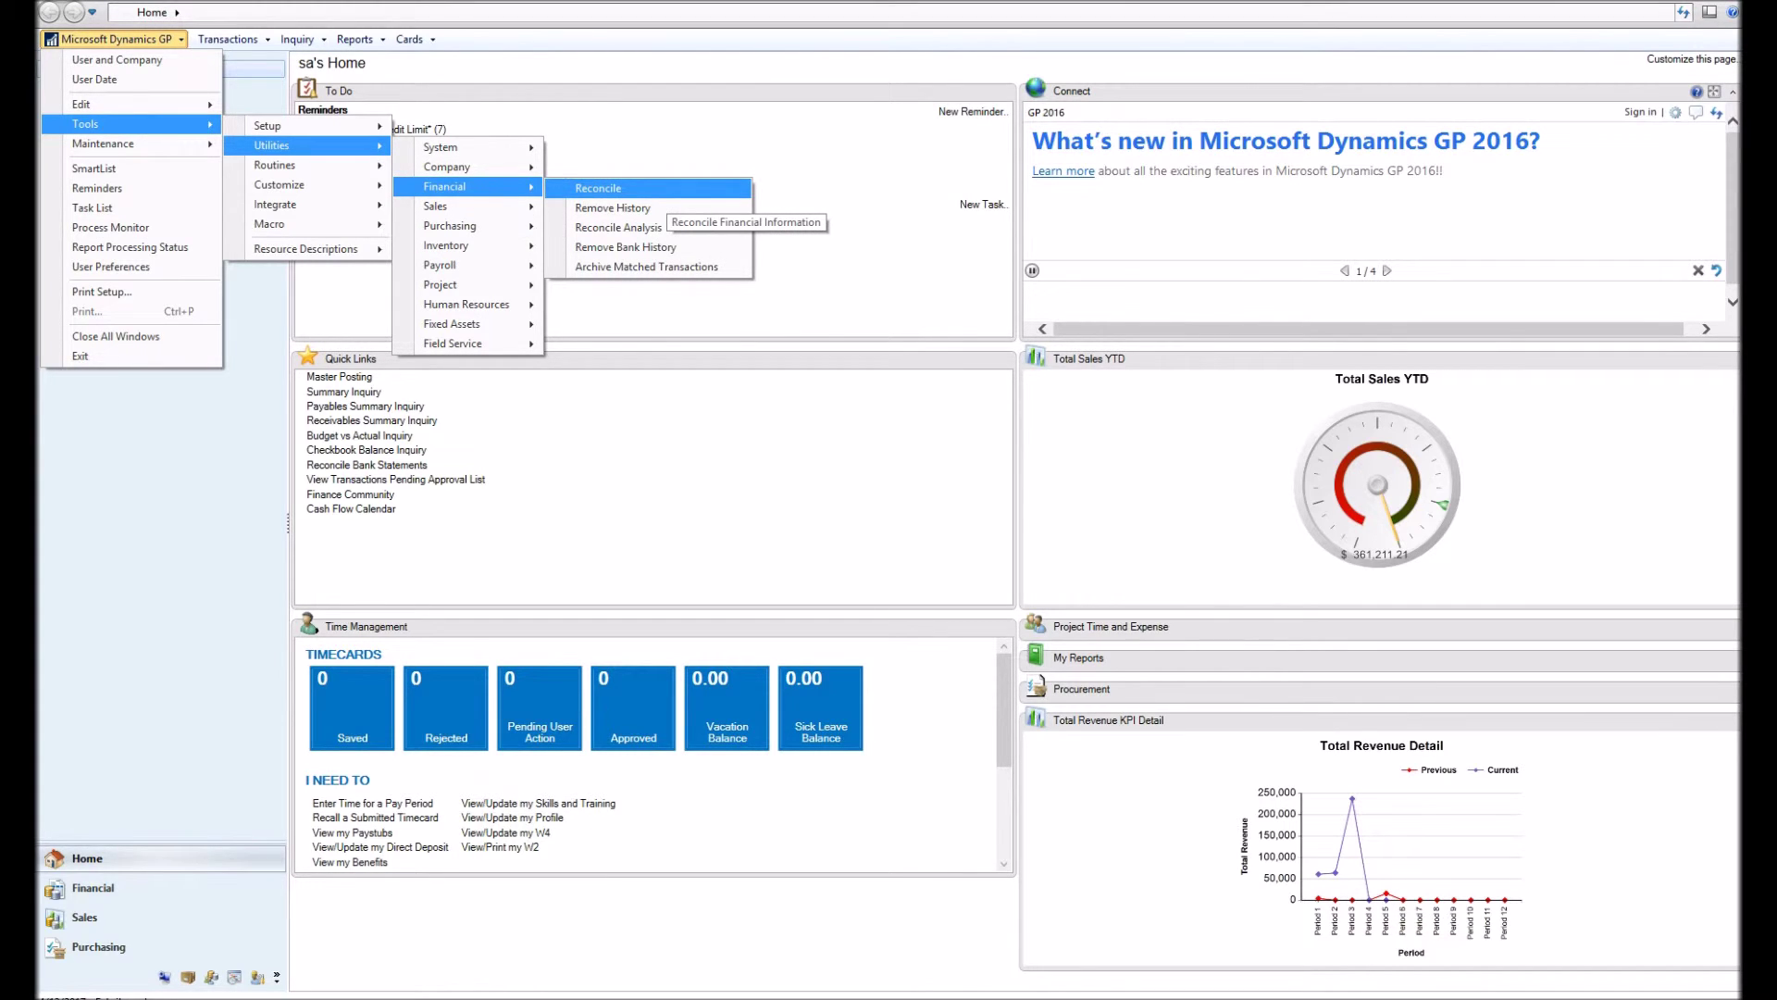
click(648, 189)
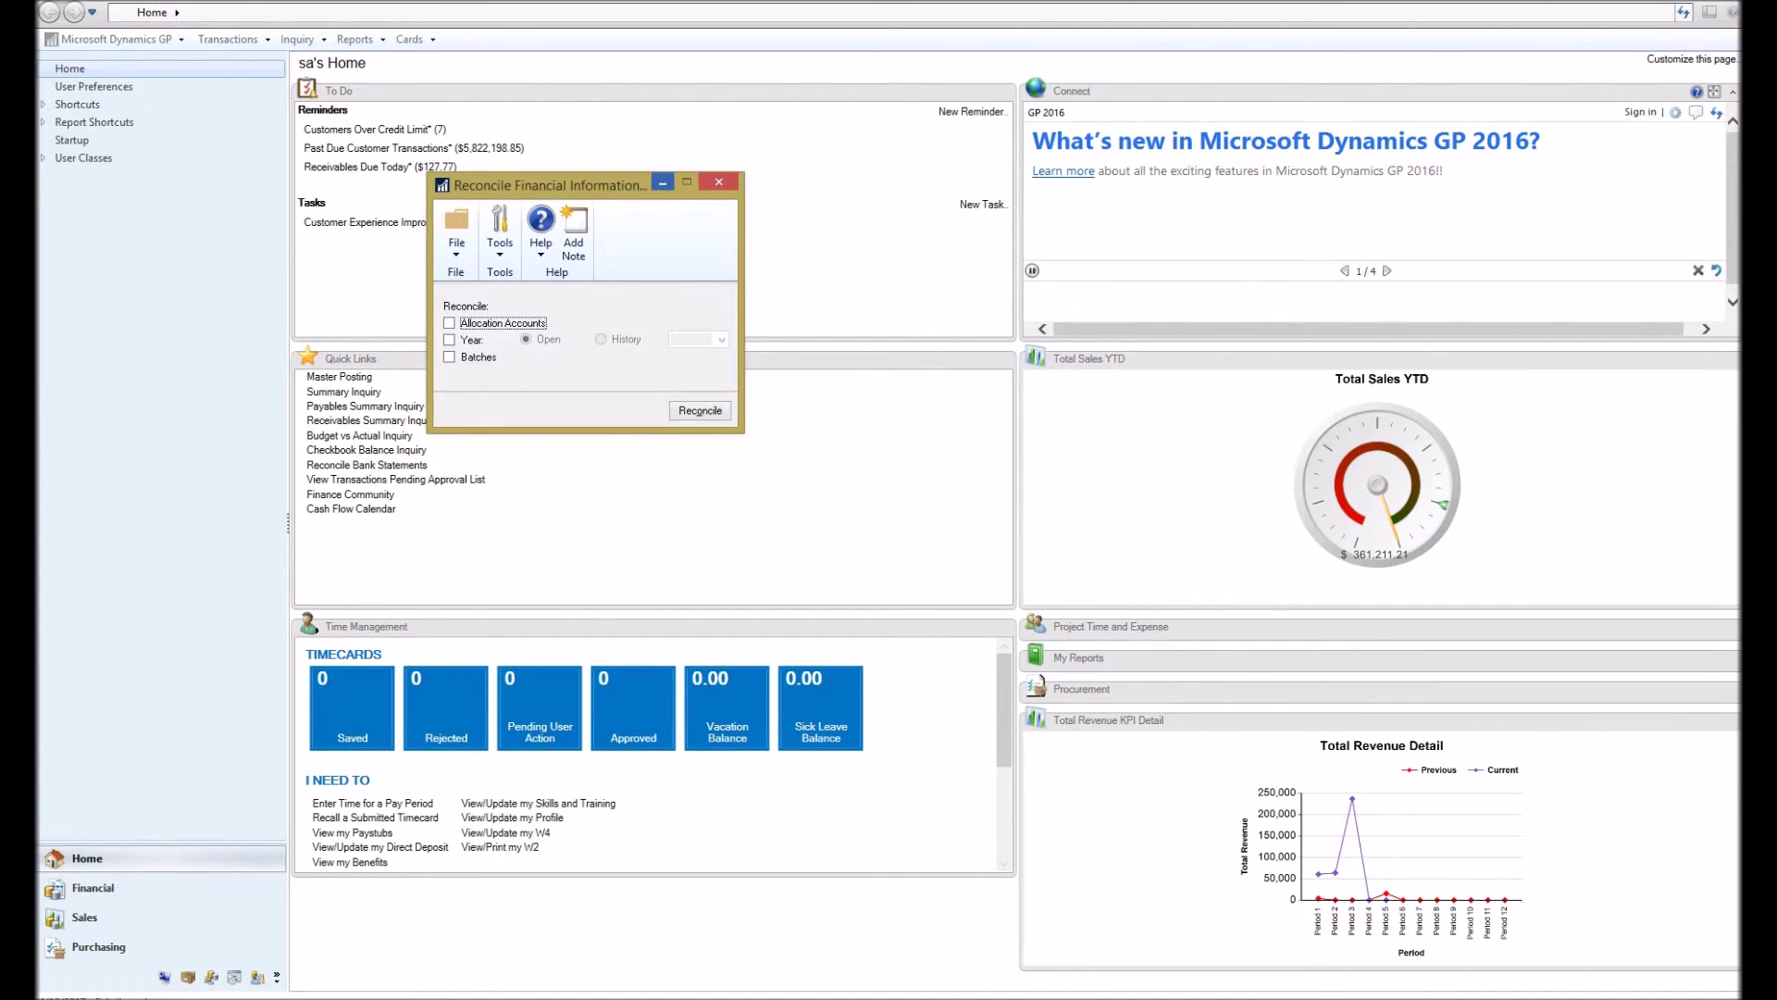
drag(638, 185, 758, 180)
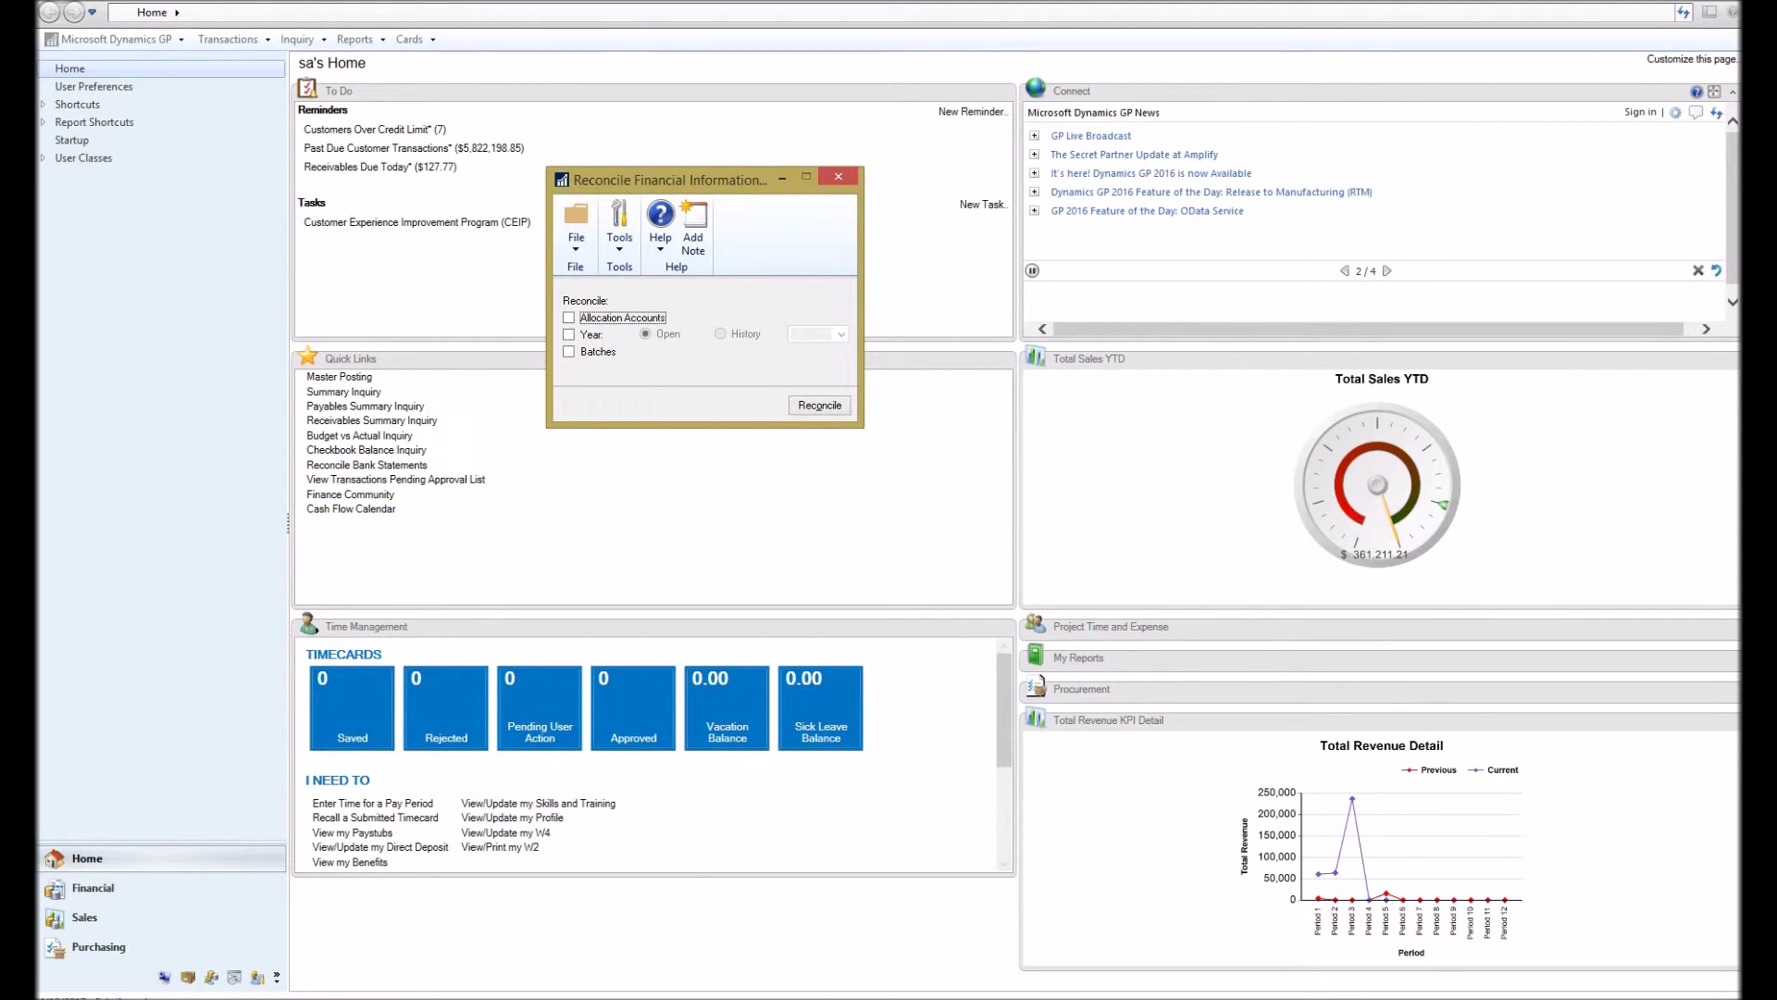
click(569, 335)
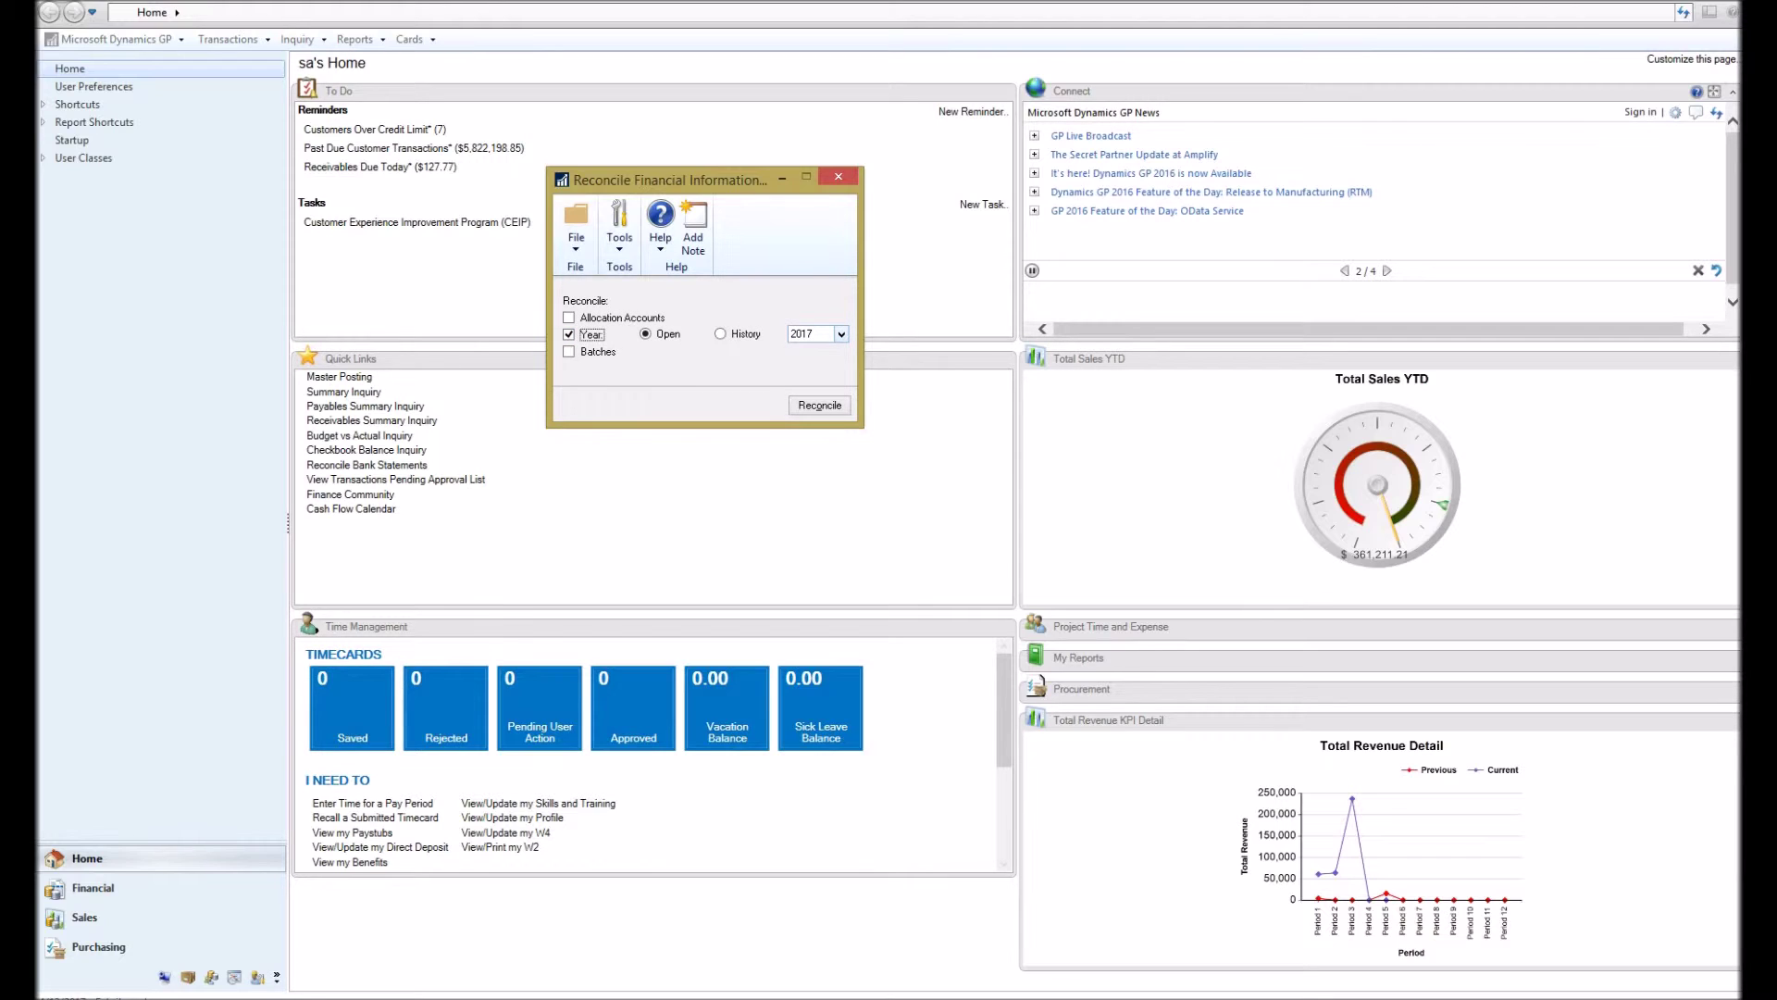
click(842, 334)
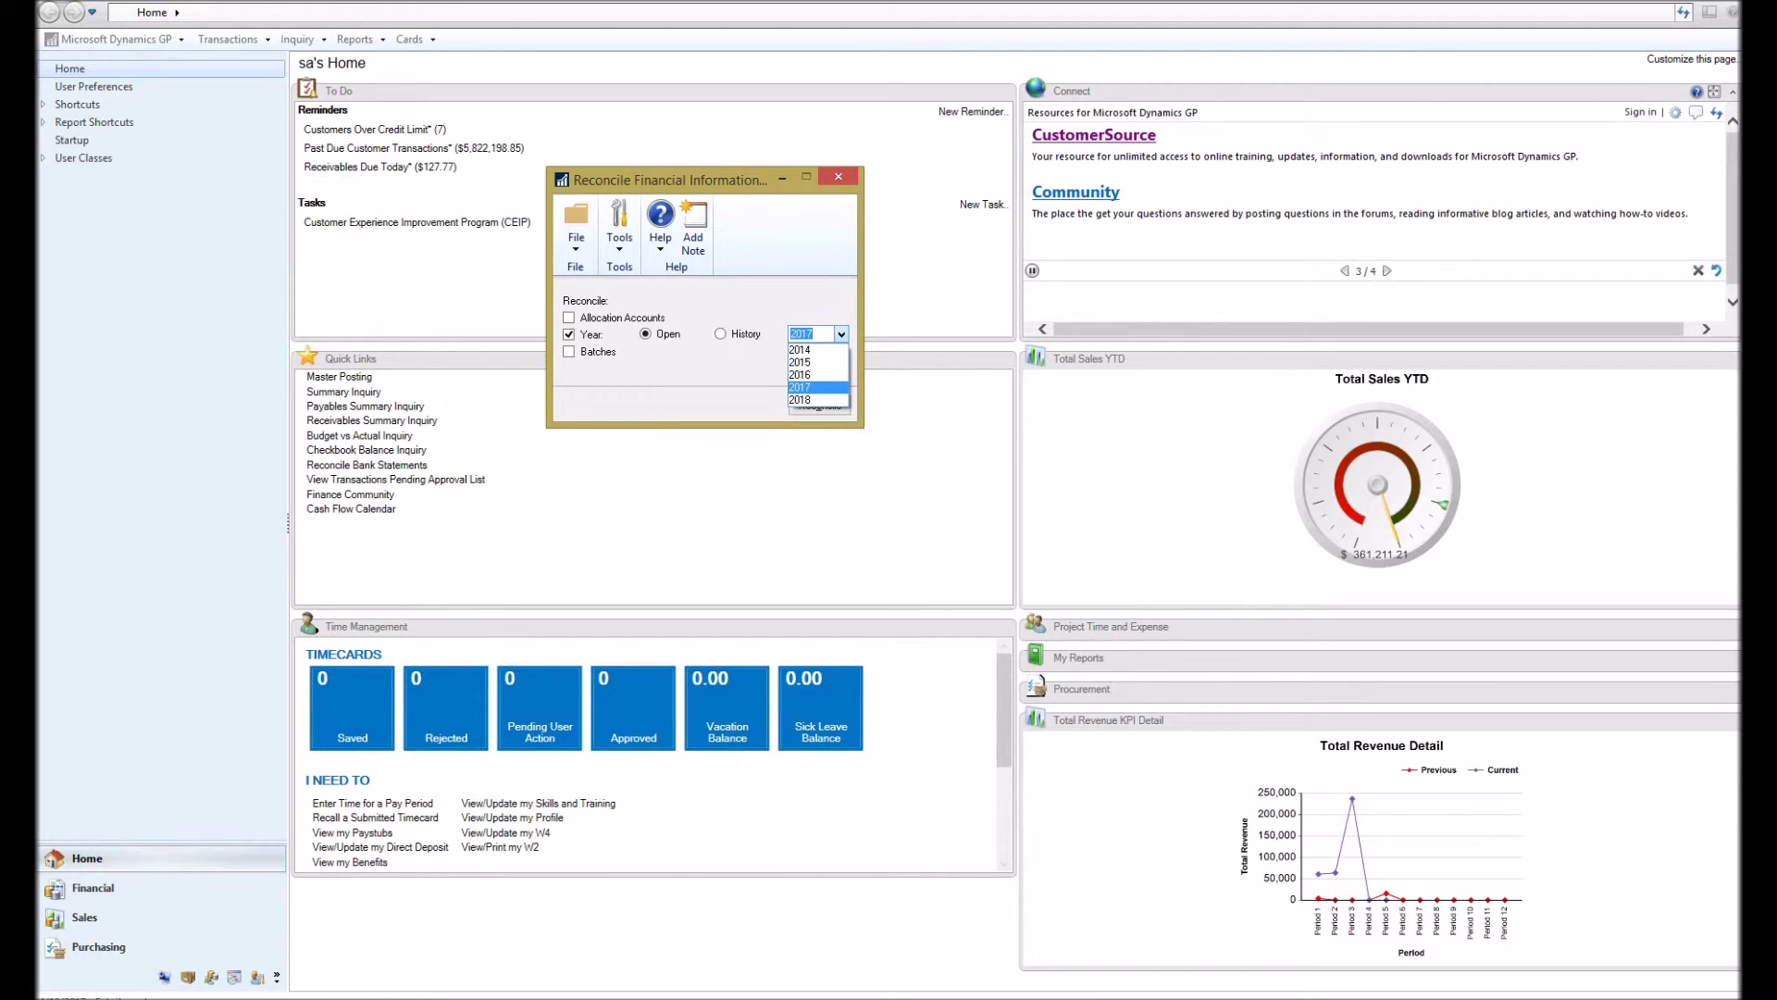
click(801, 387)
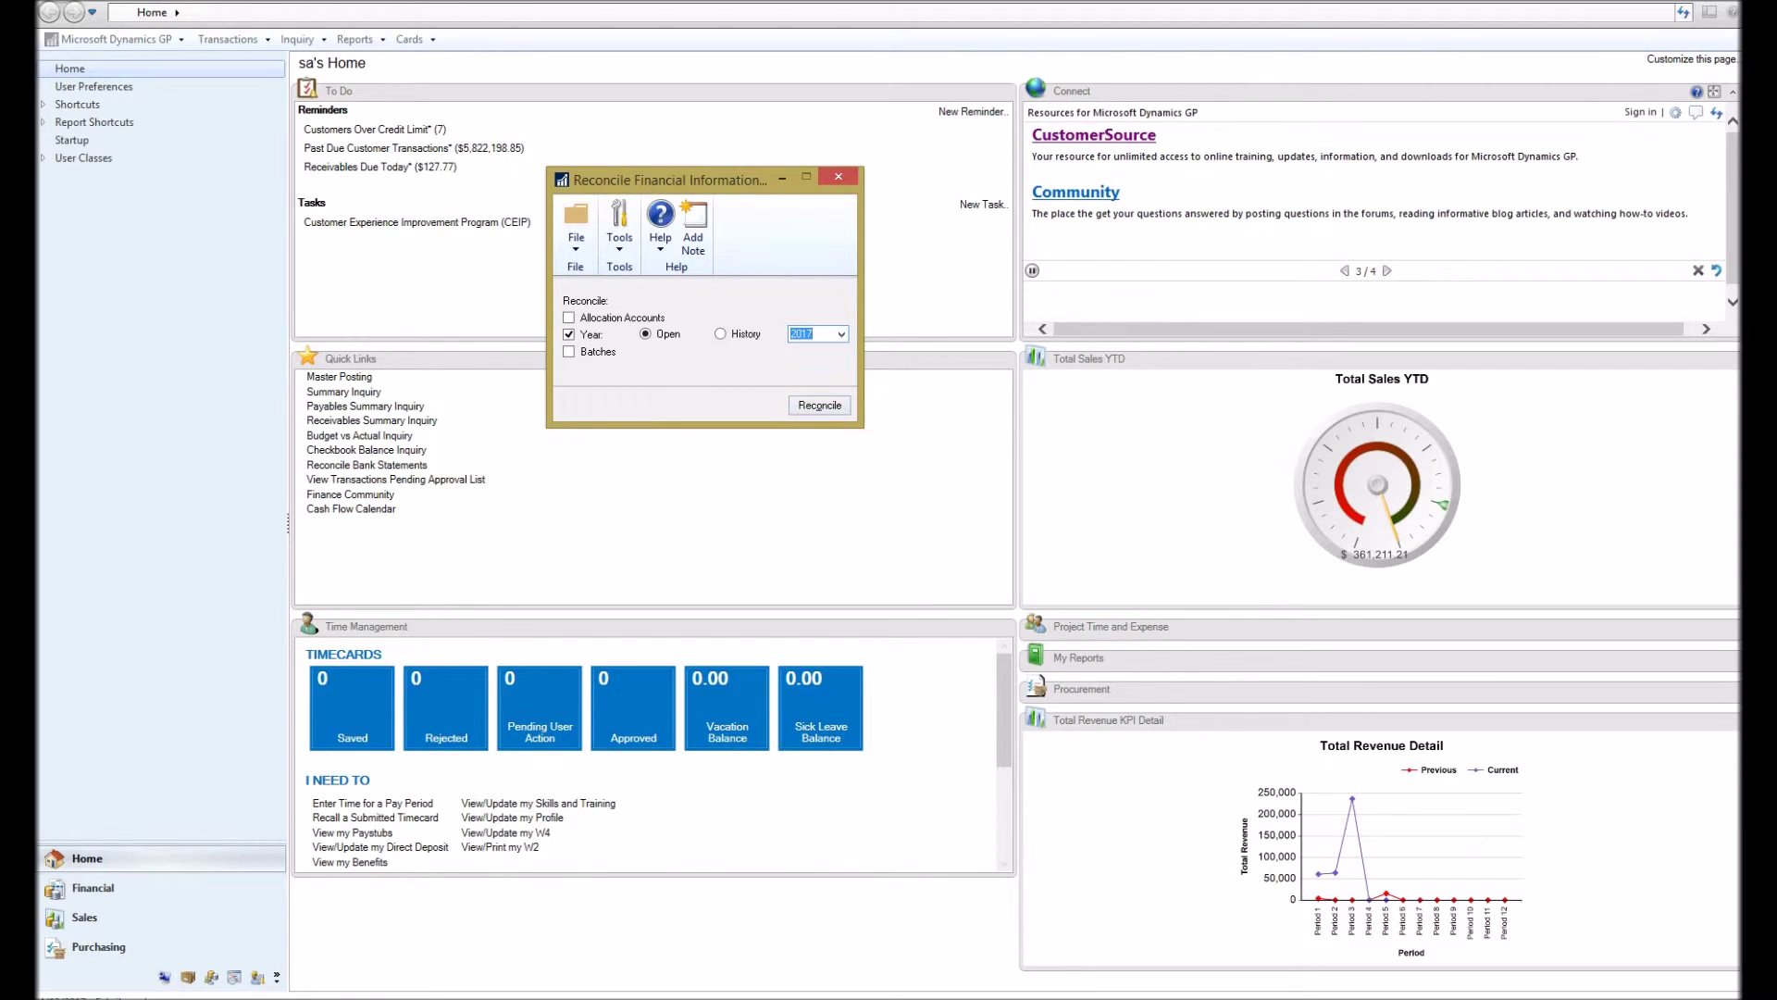
Check which historical years are available for reconciling
click(721, 334)
click(841, 334)
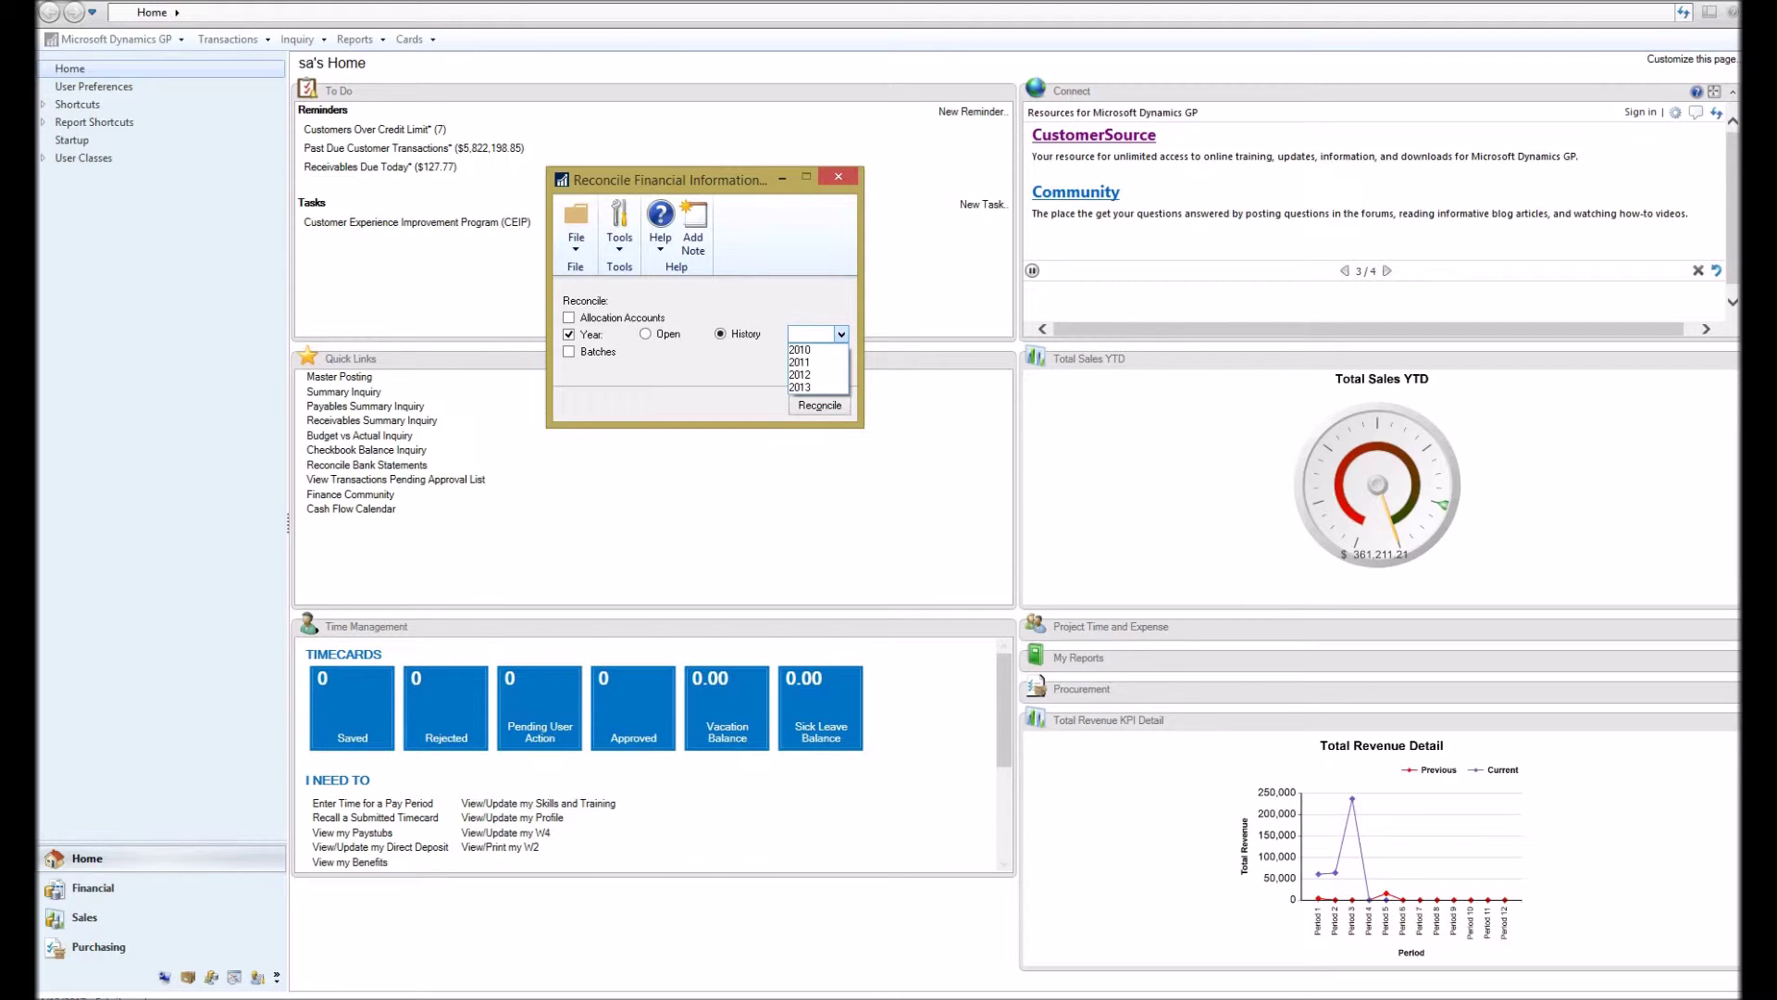
key(Escape)
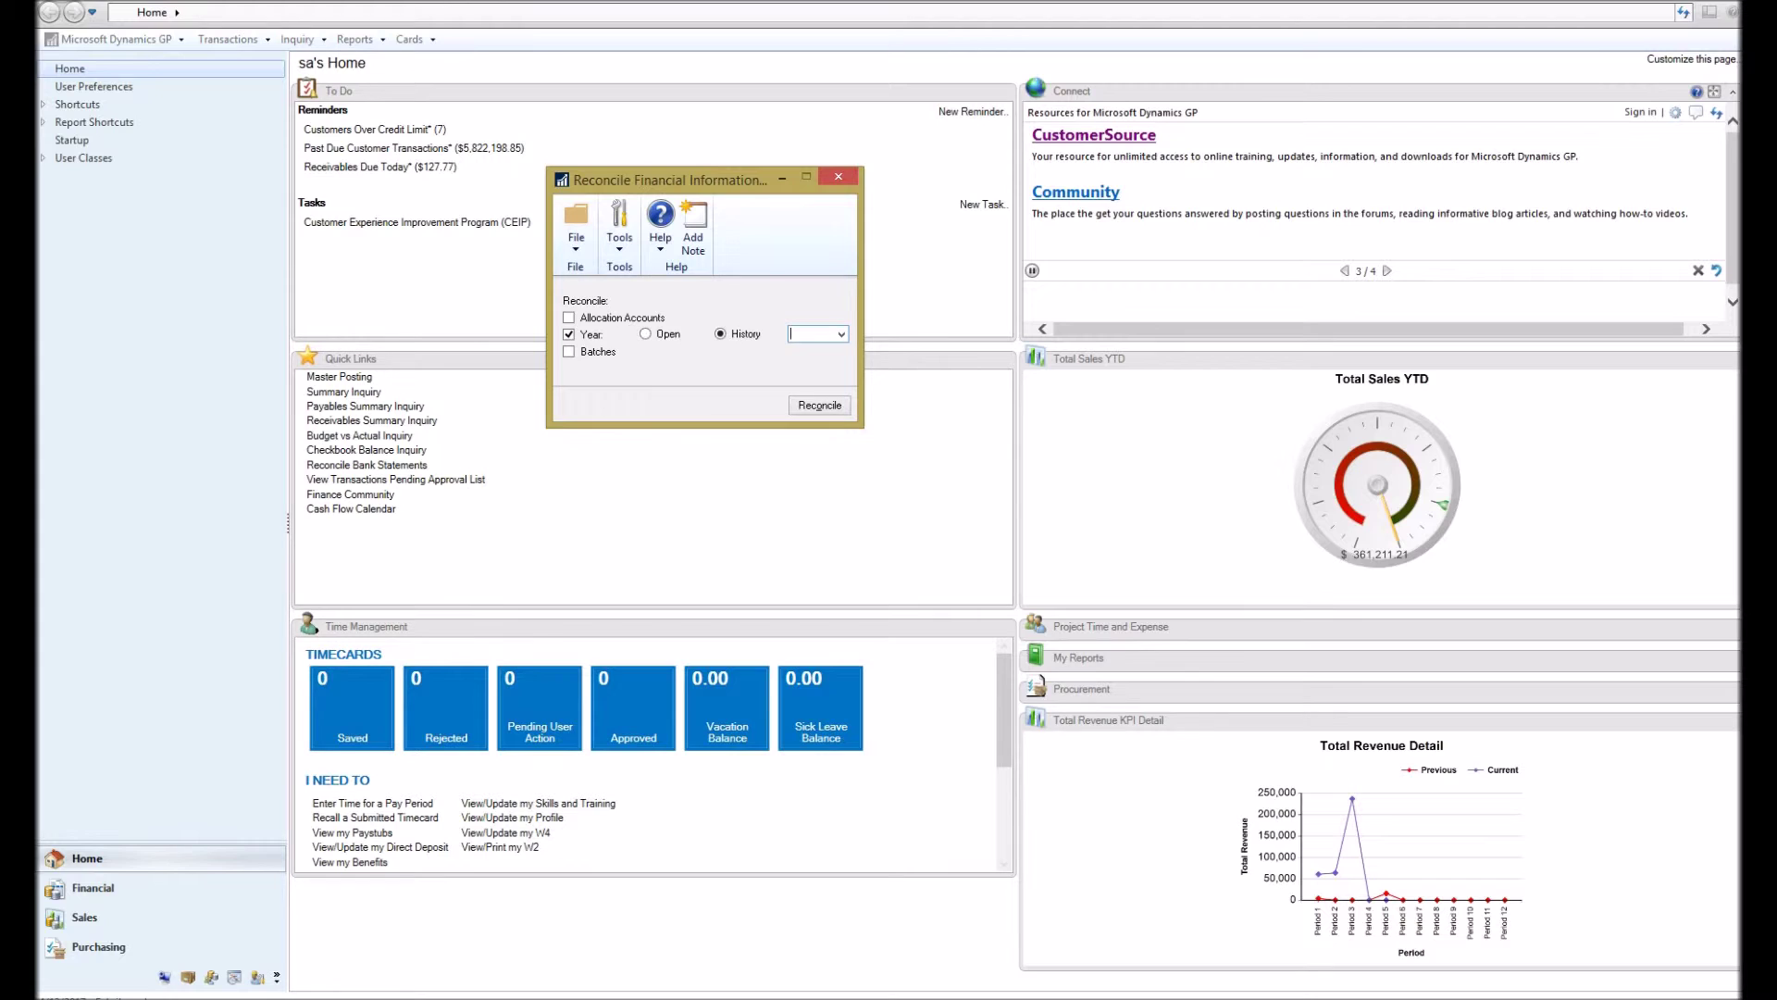
click(842, 334)
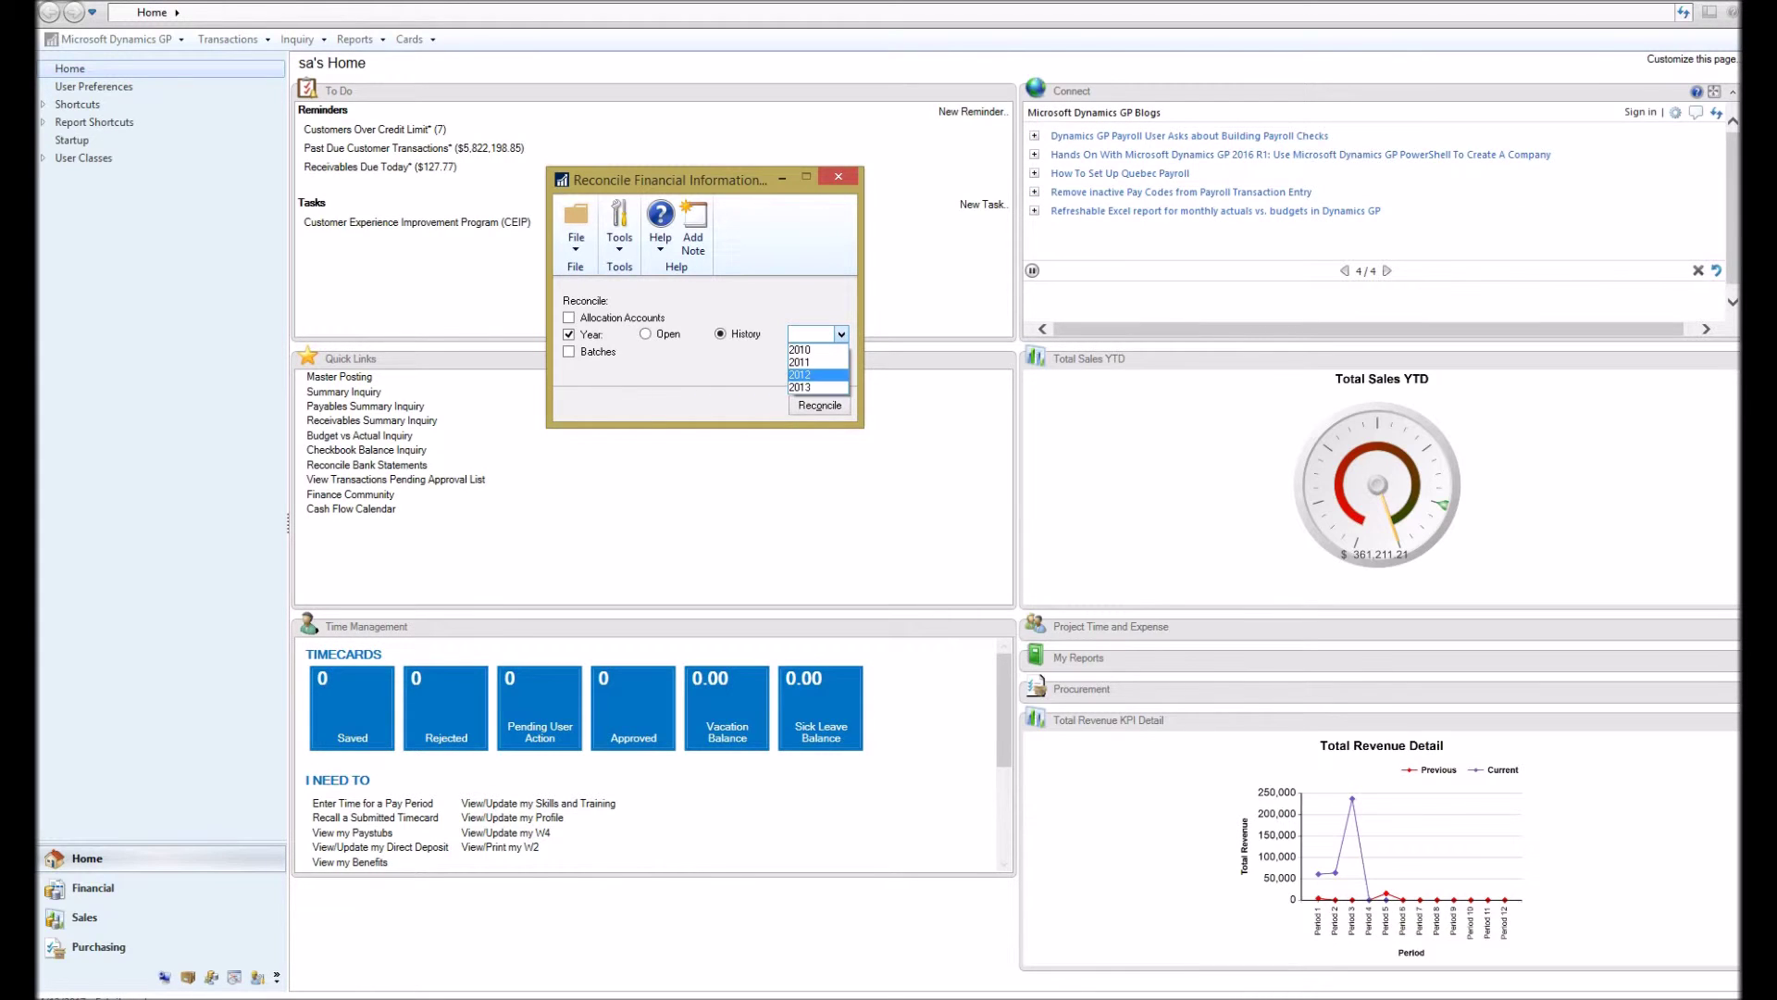
key(Escape)
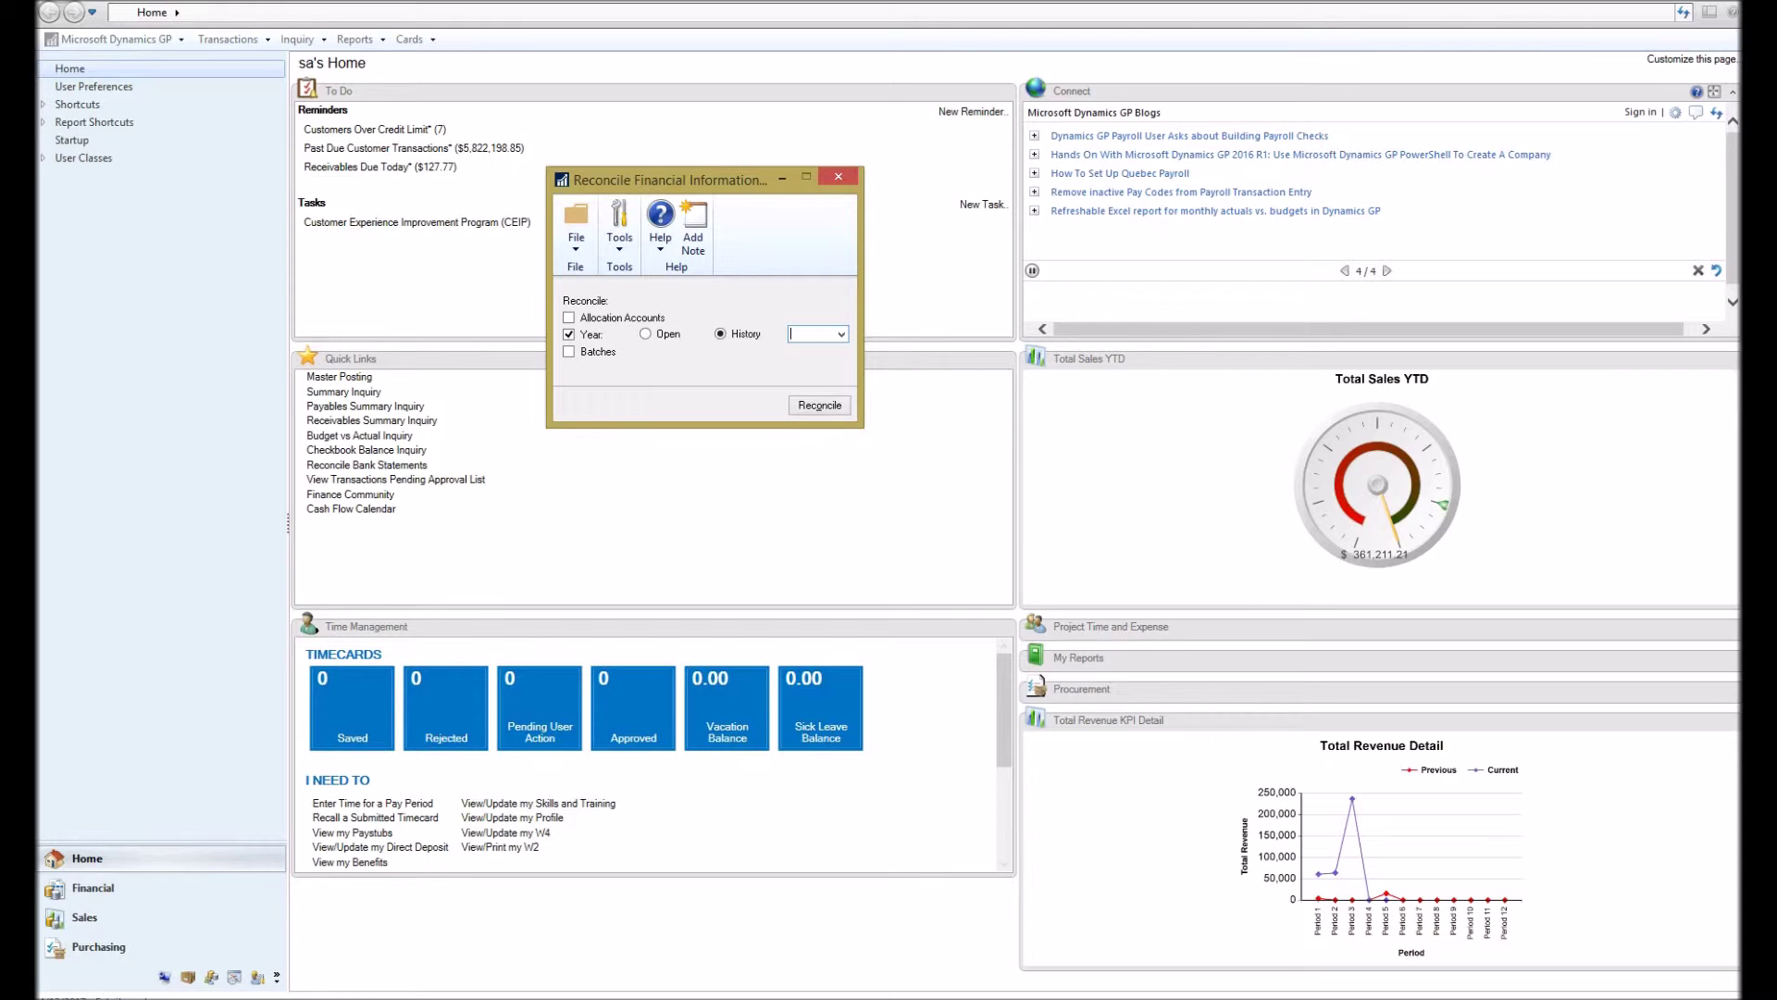
Switch the year type back to Open and run the financial reconcile
click(646, 335)
click(819, 406)
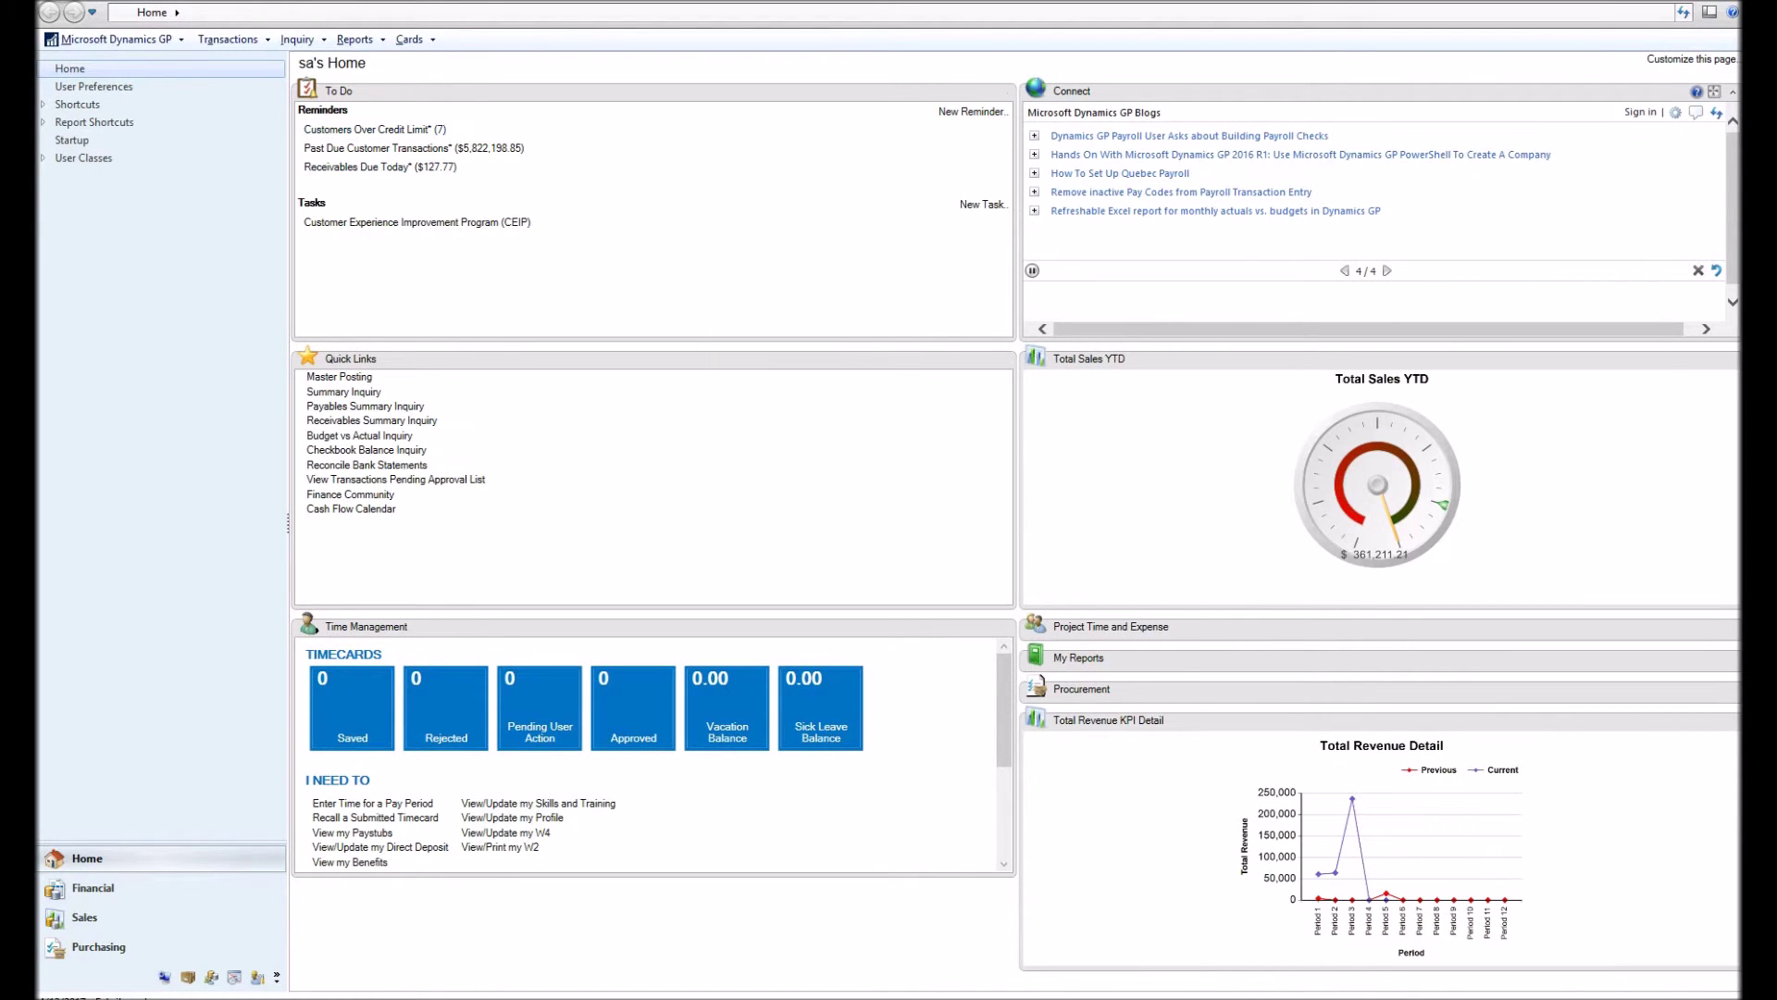
View the Cash - Operating Account in the financial Summary Inquiry, select its Period 4 row, and close the inquiry
click(297, 39)
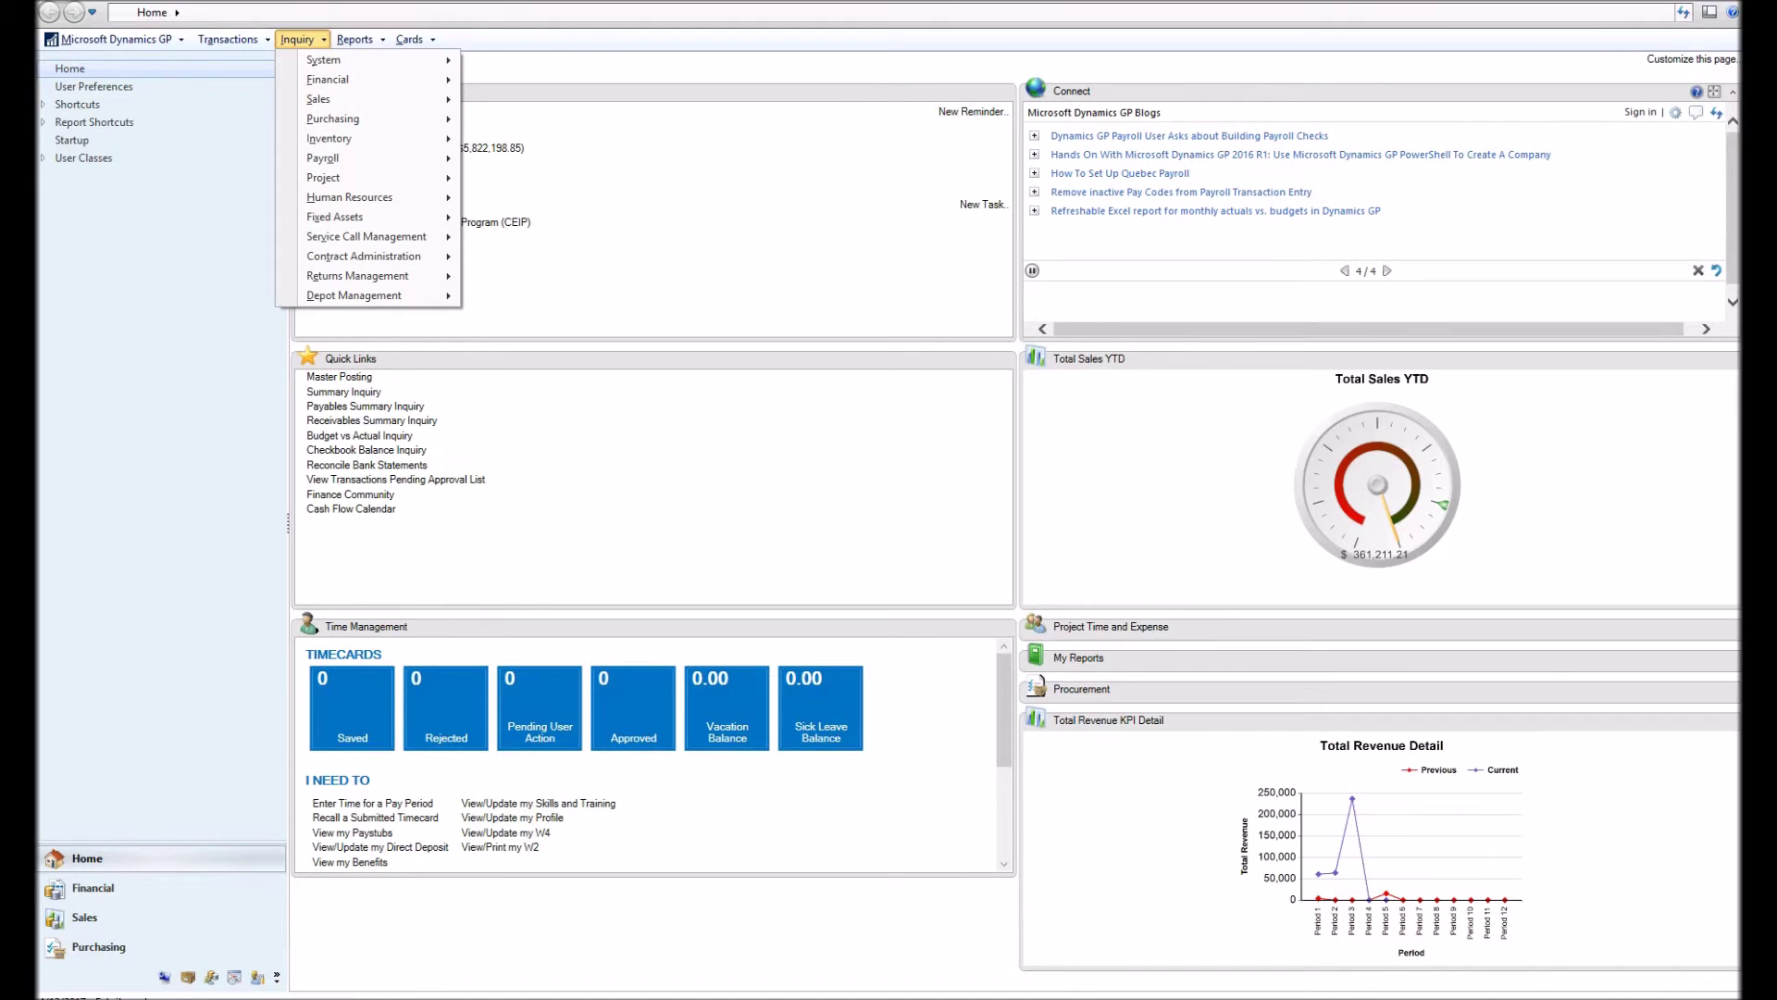
mouse_move(330, 80)
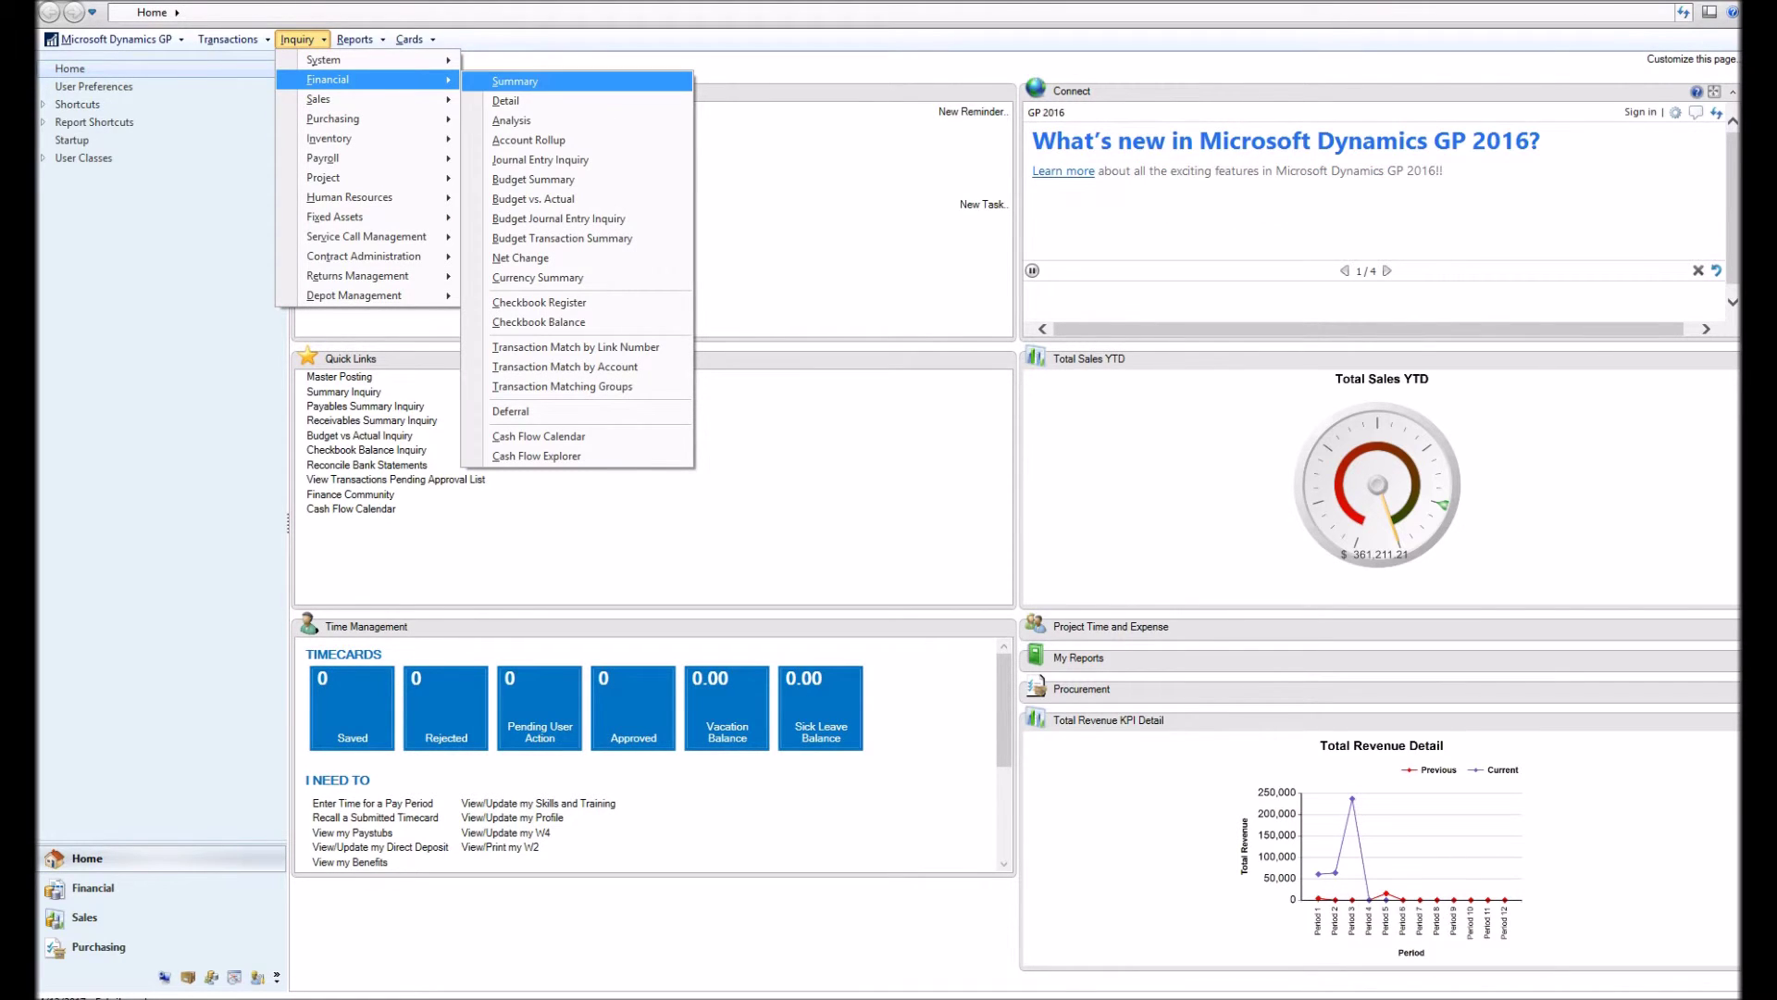
click(523, 85)
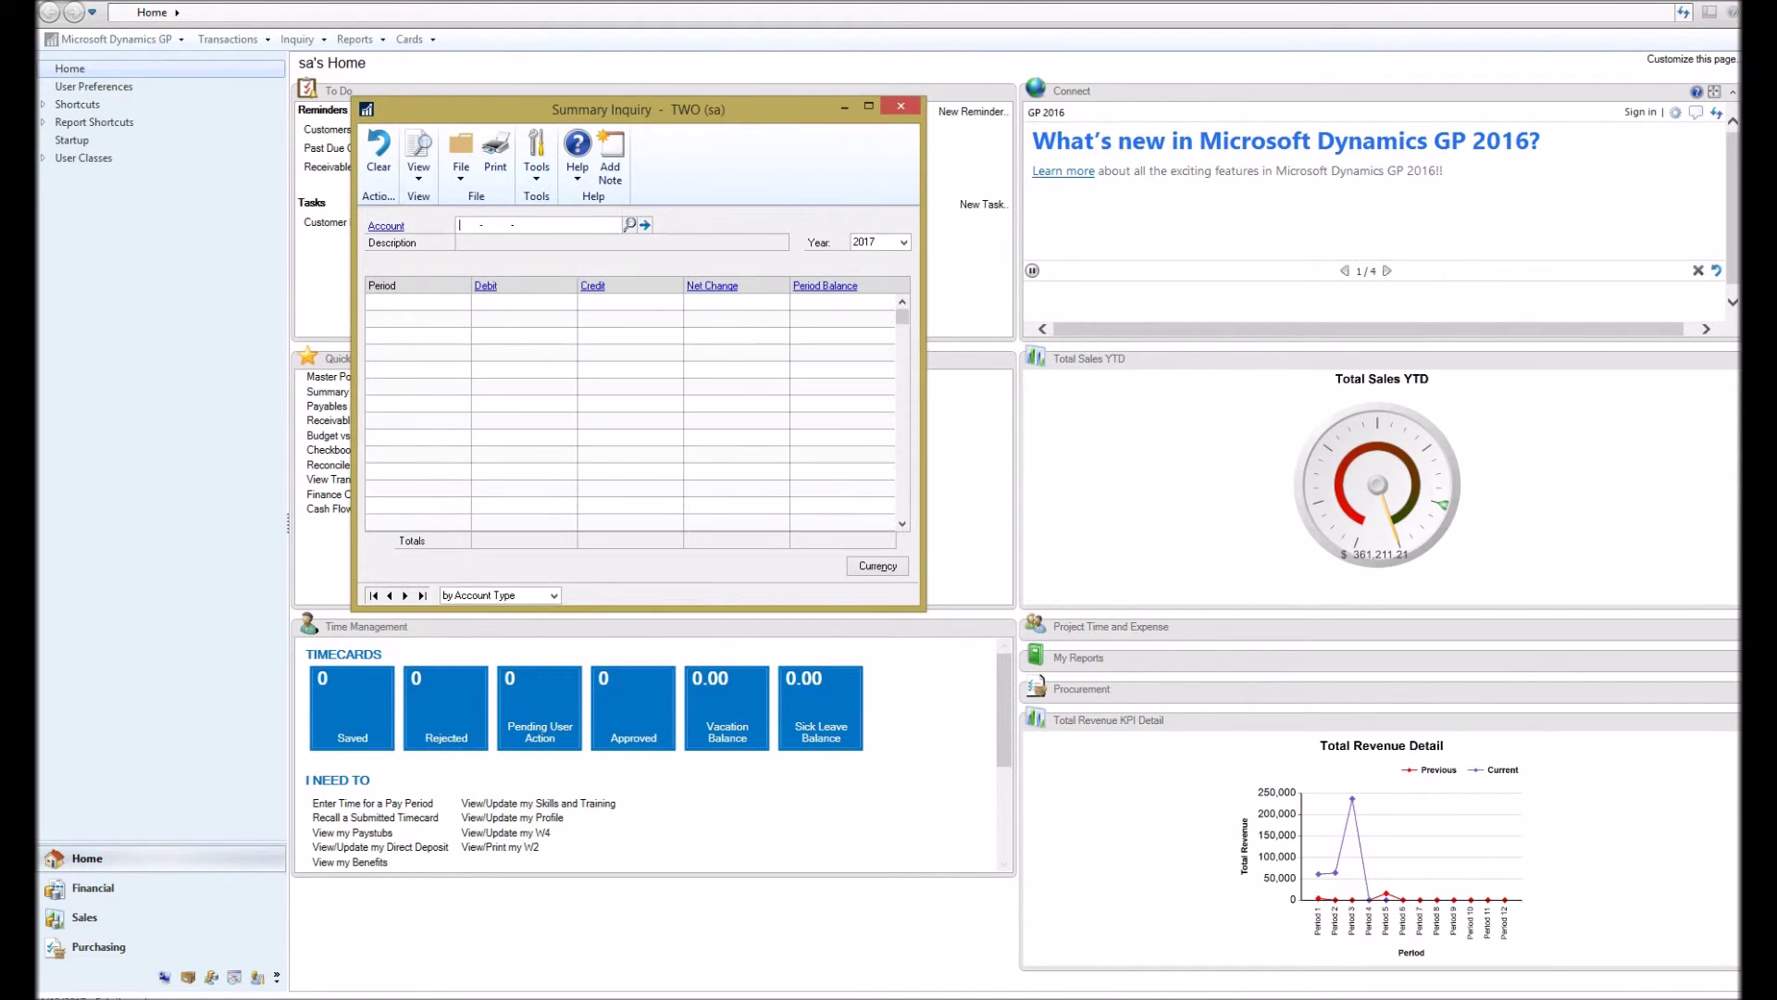
click(404, 596)
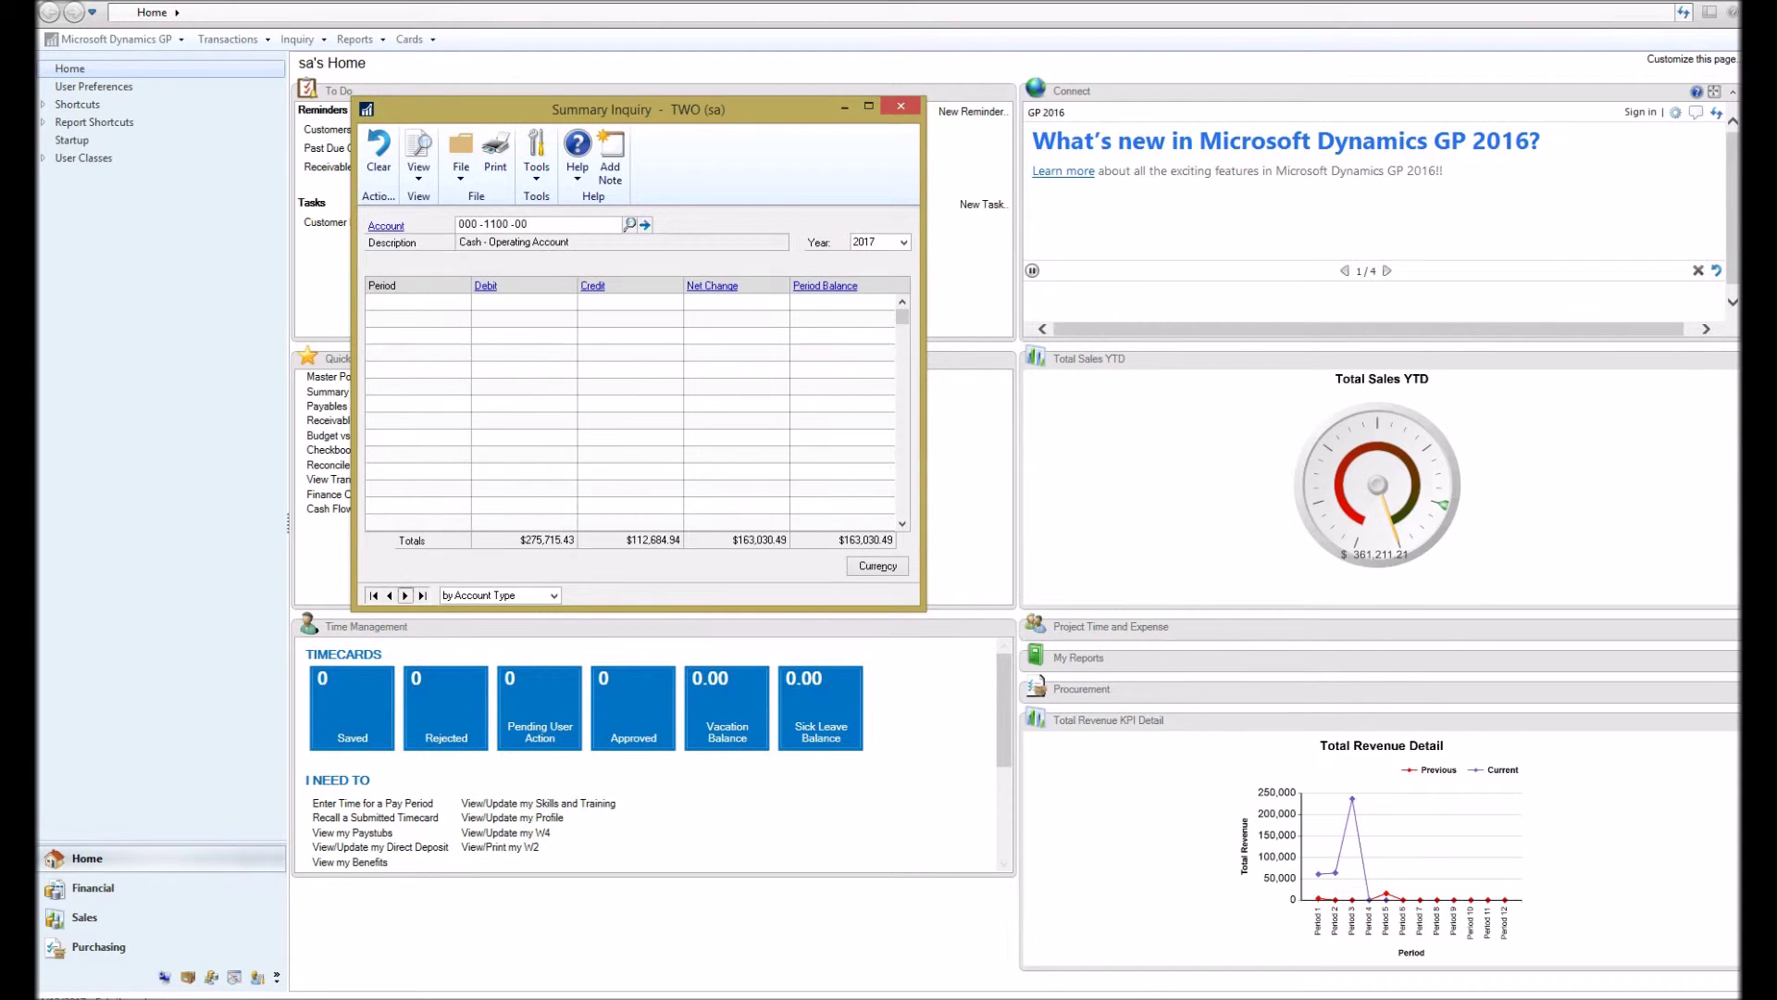
click(630, 369)
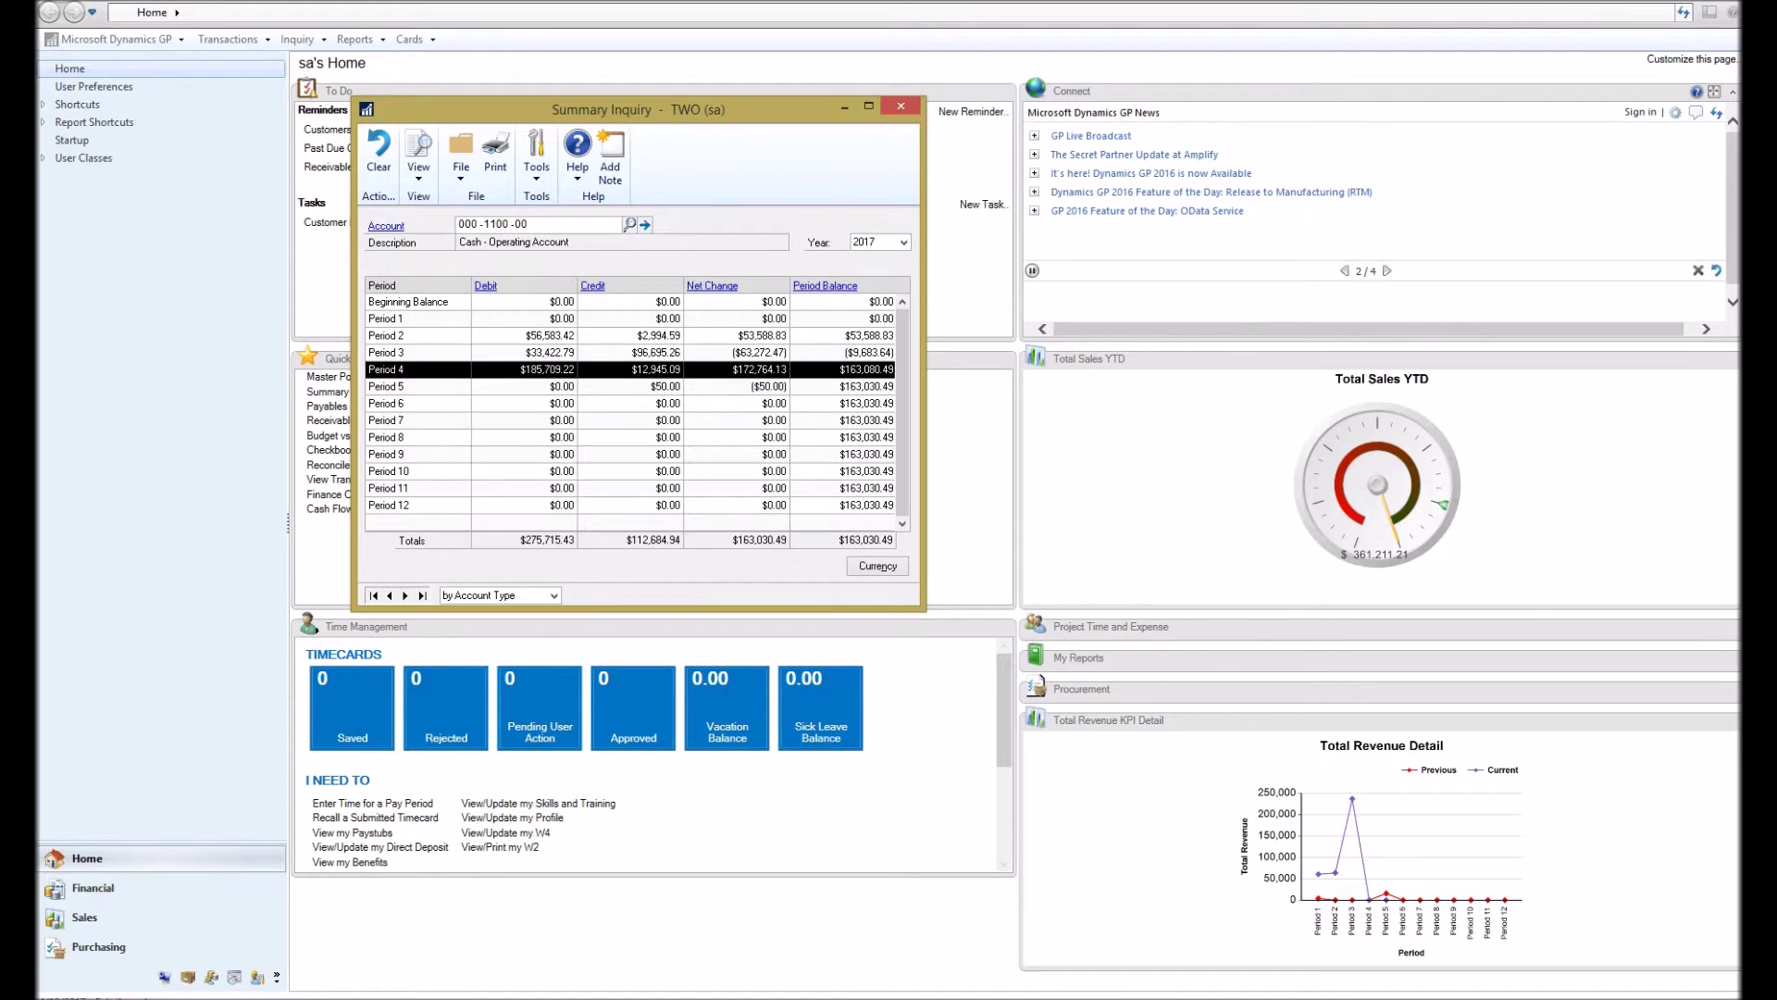
click(901, 107)
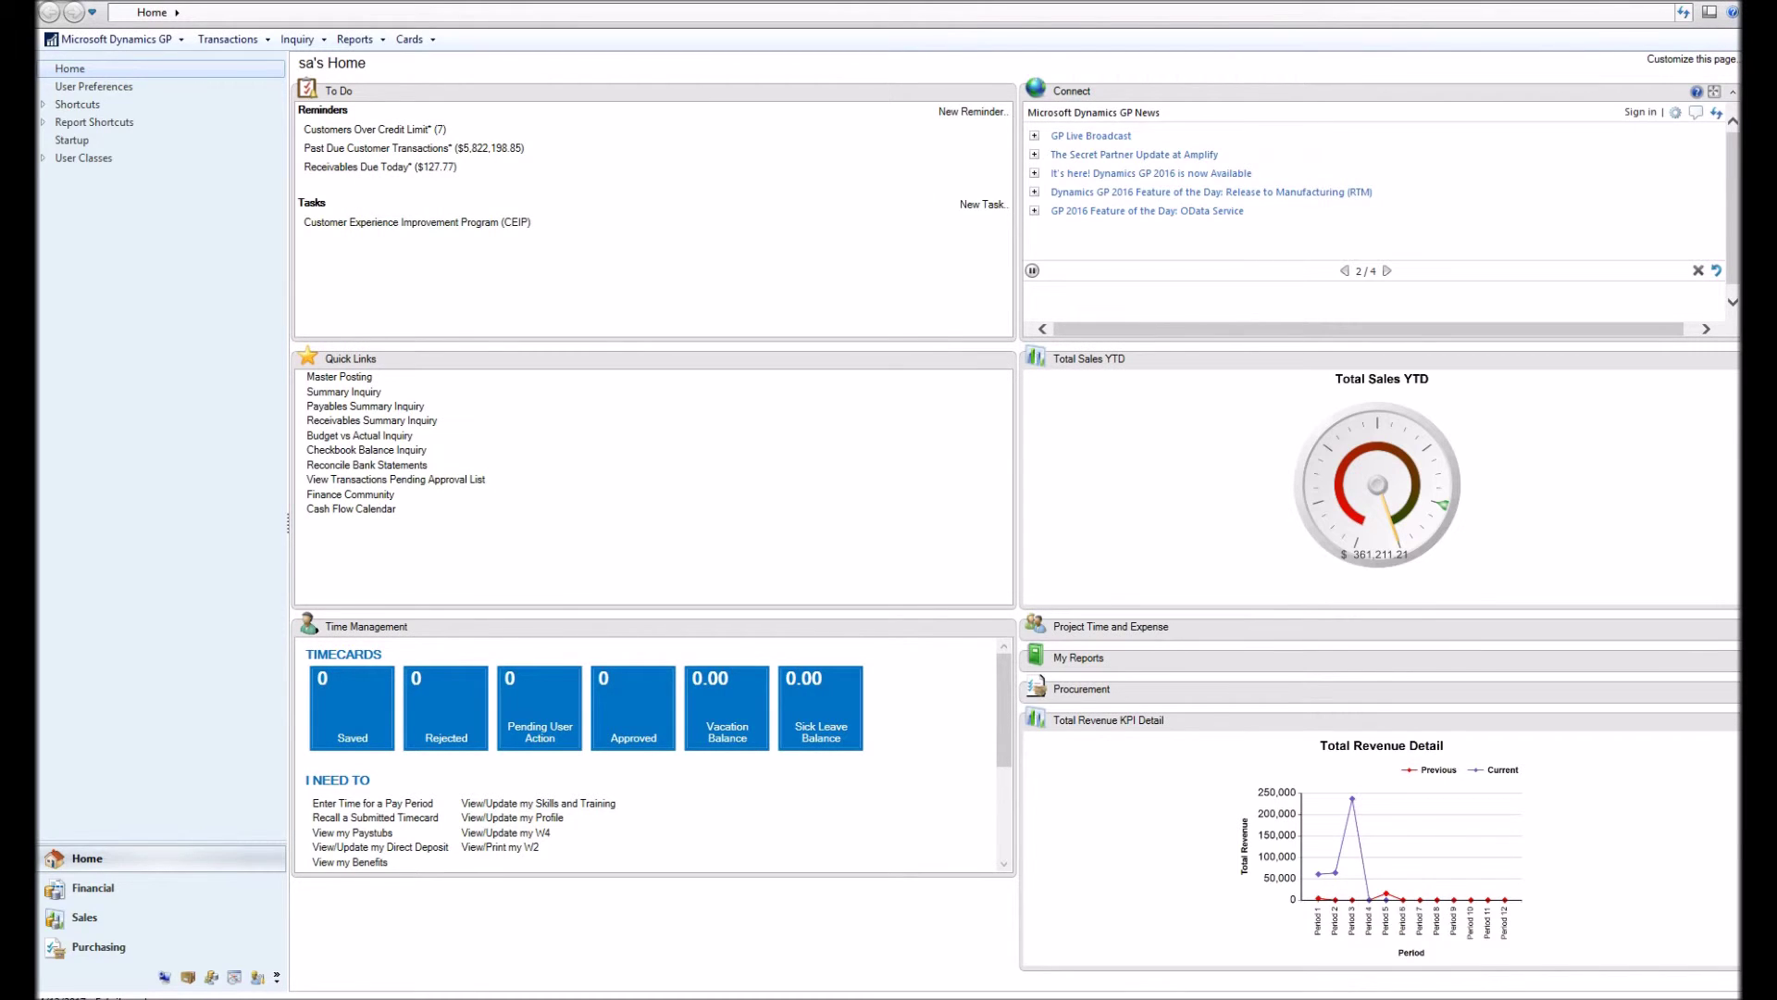
Open the Check Links maintenance utility and choose the Purchasing series
click(165, 40)
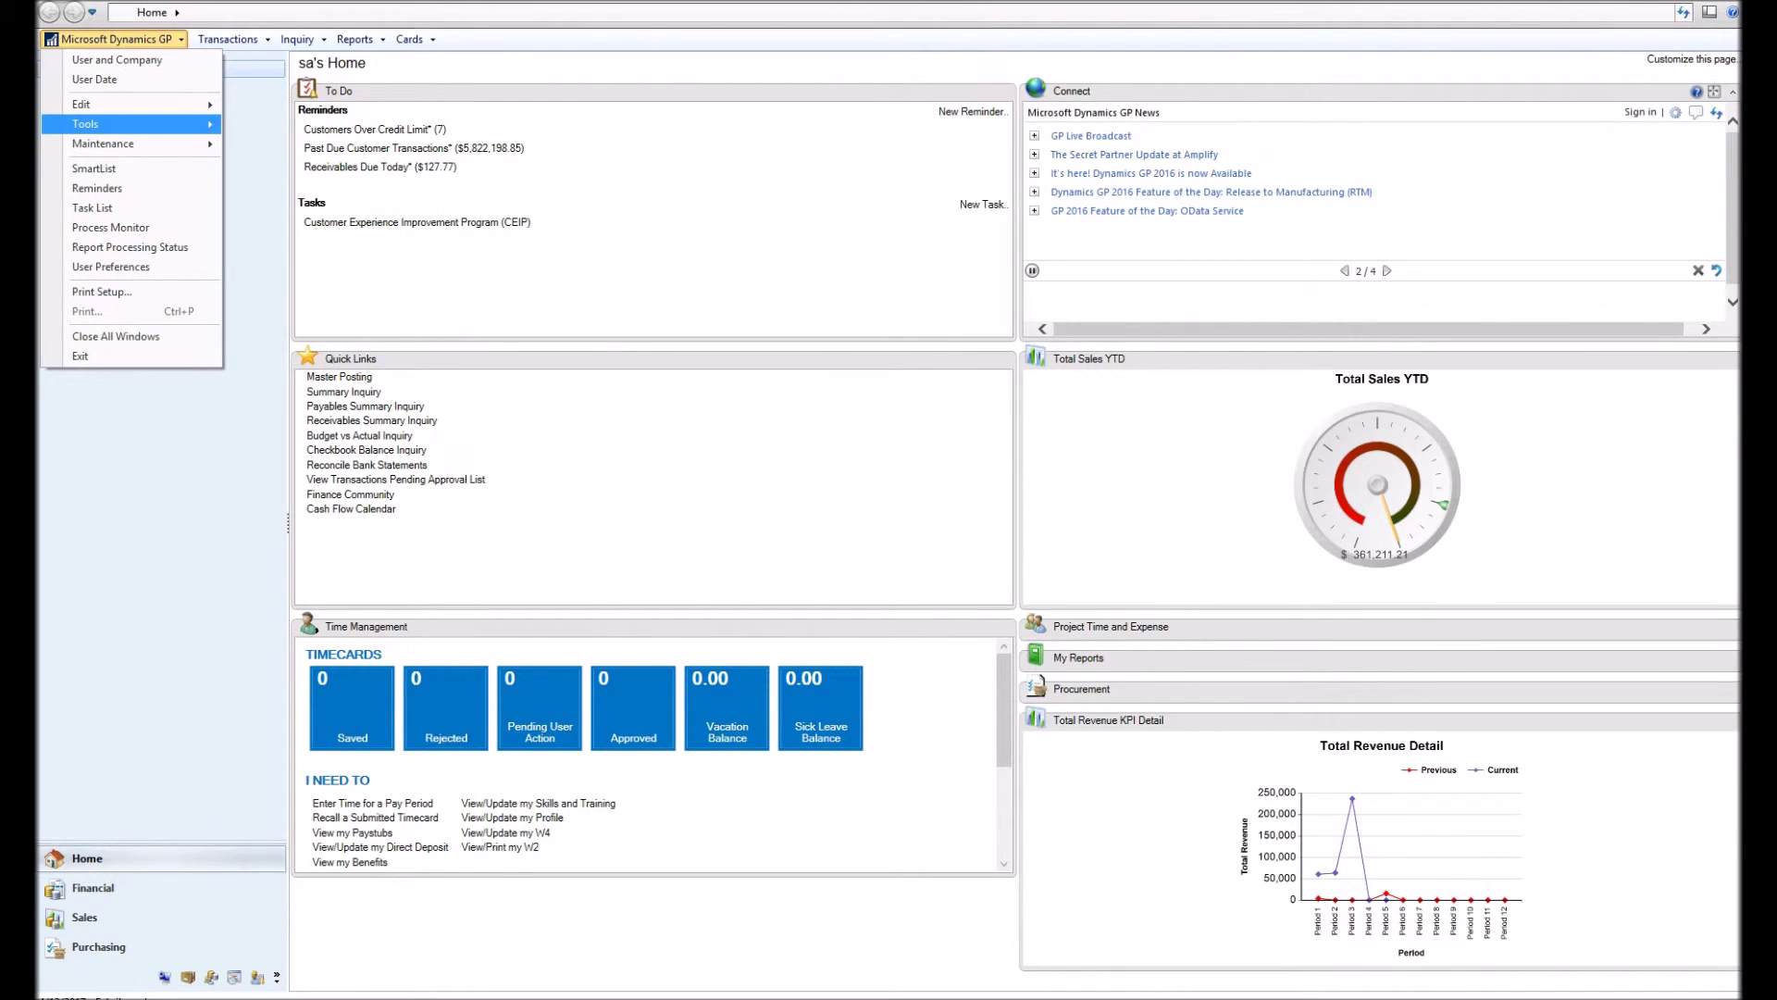
mouse_move(148, 124)
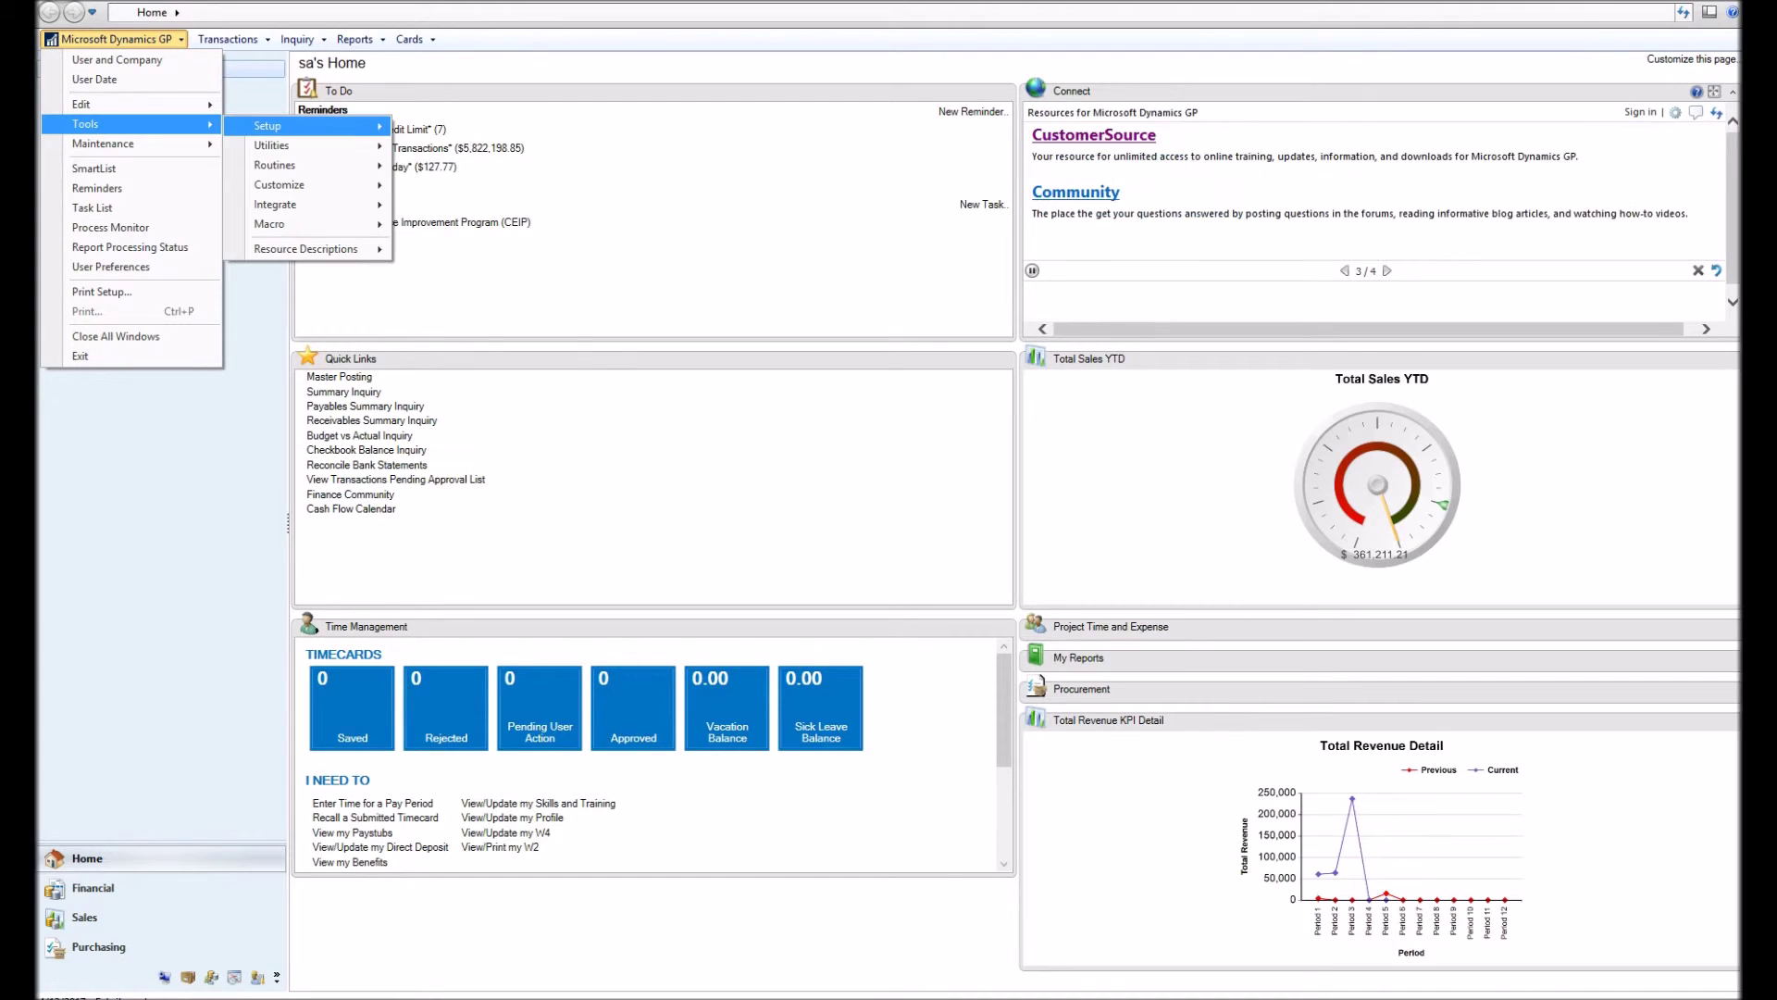
mouse_move(268, 126)
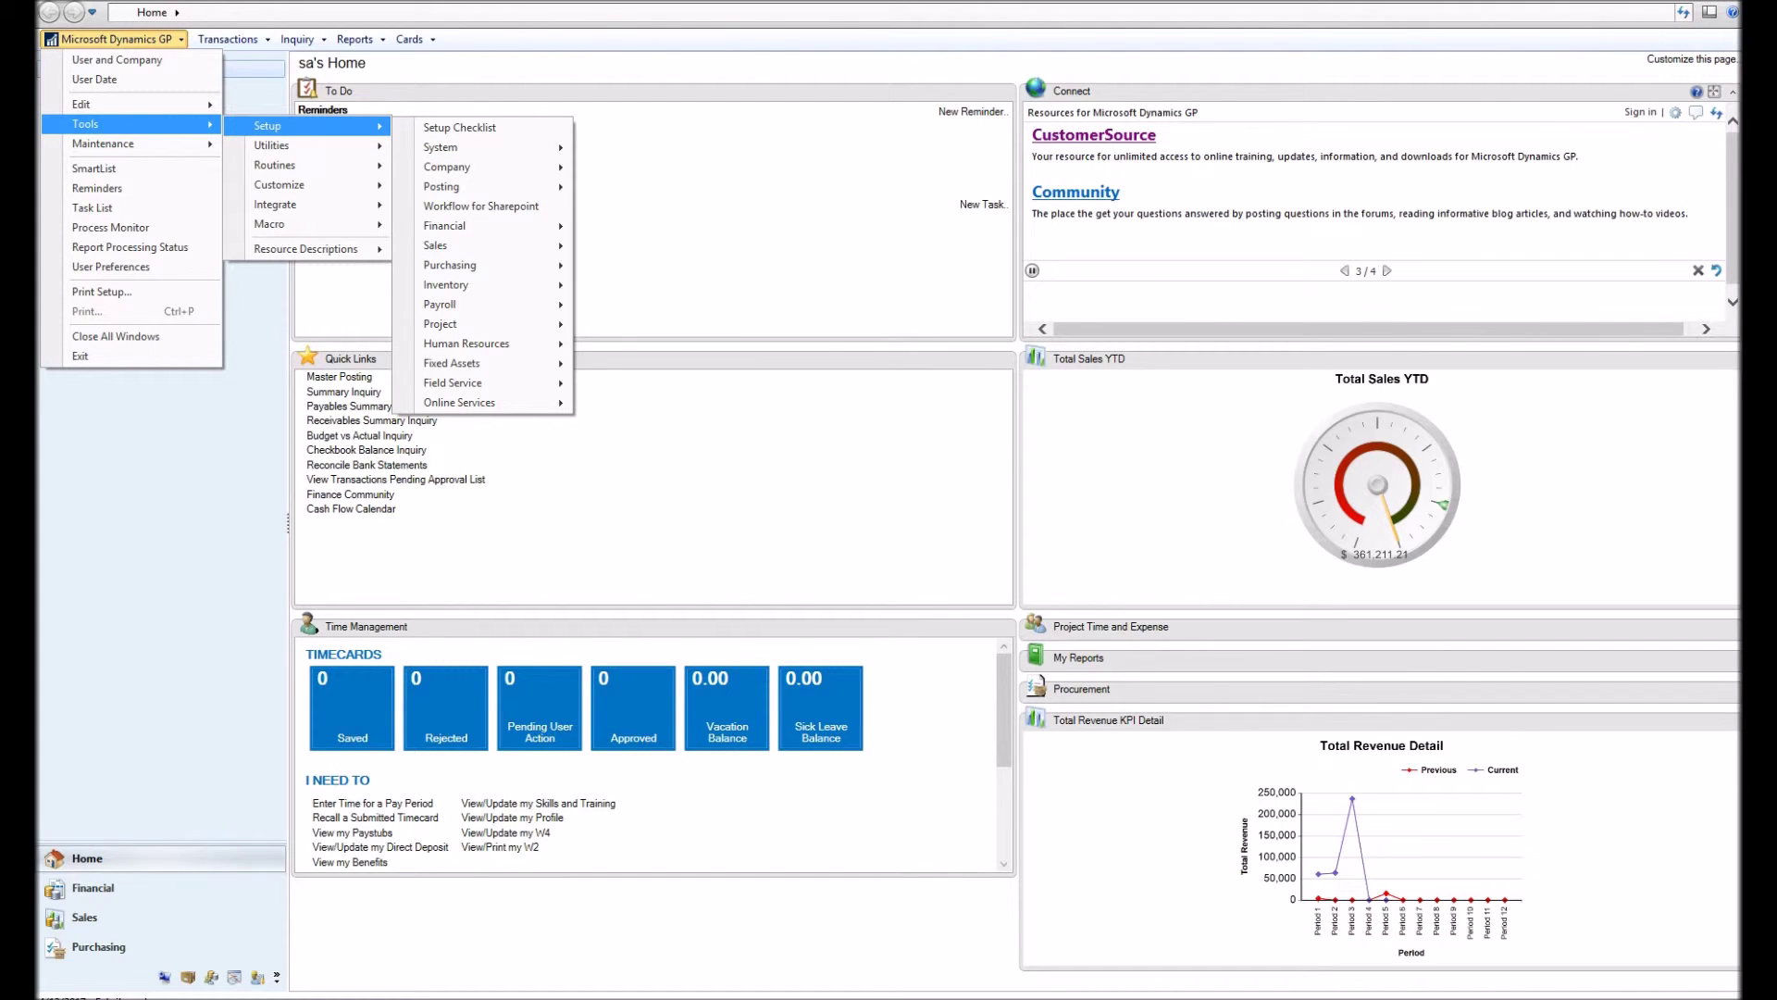
mouse_move(103, 144)
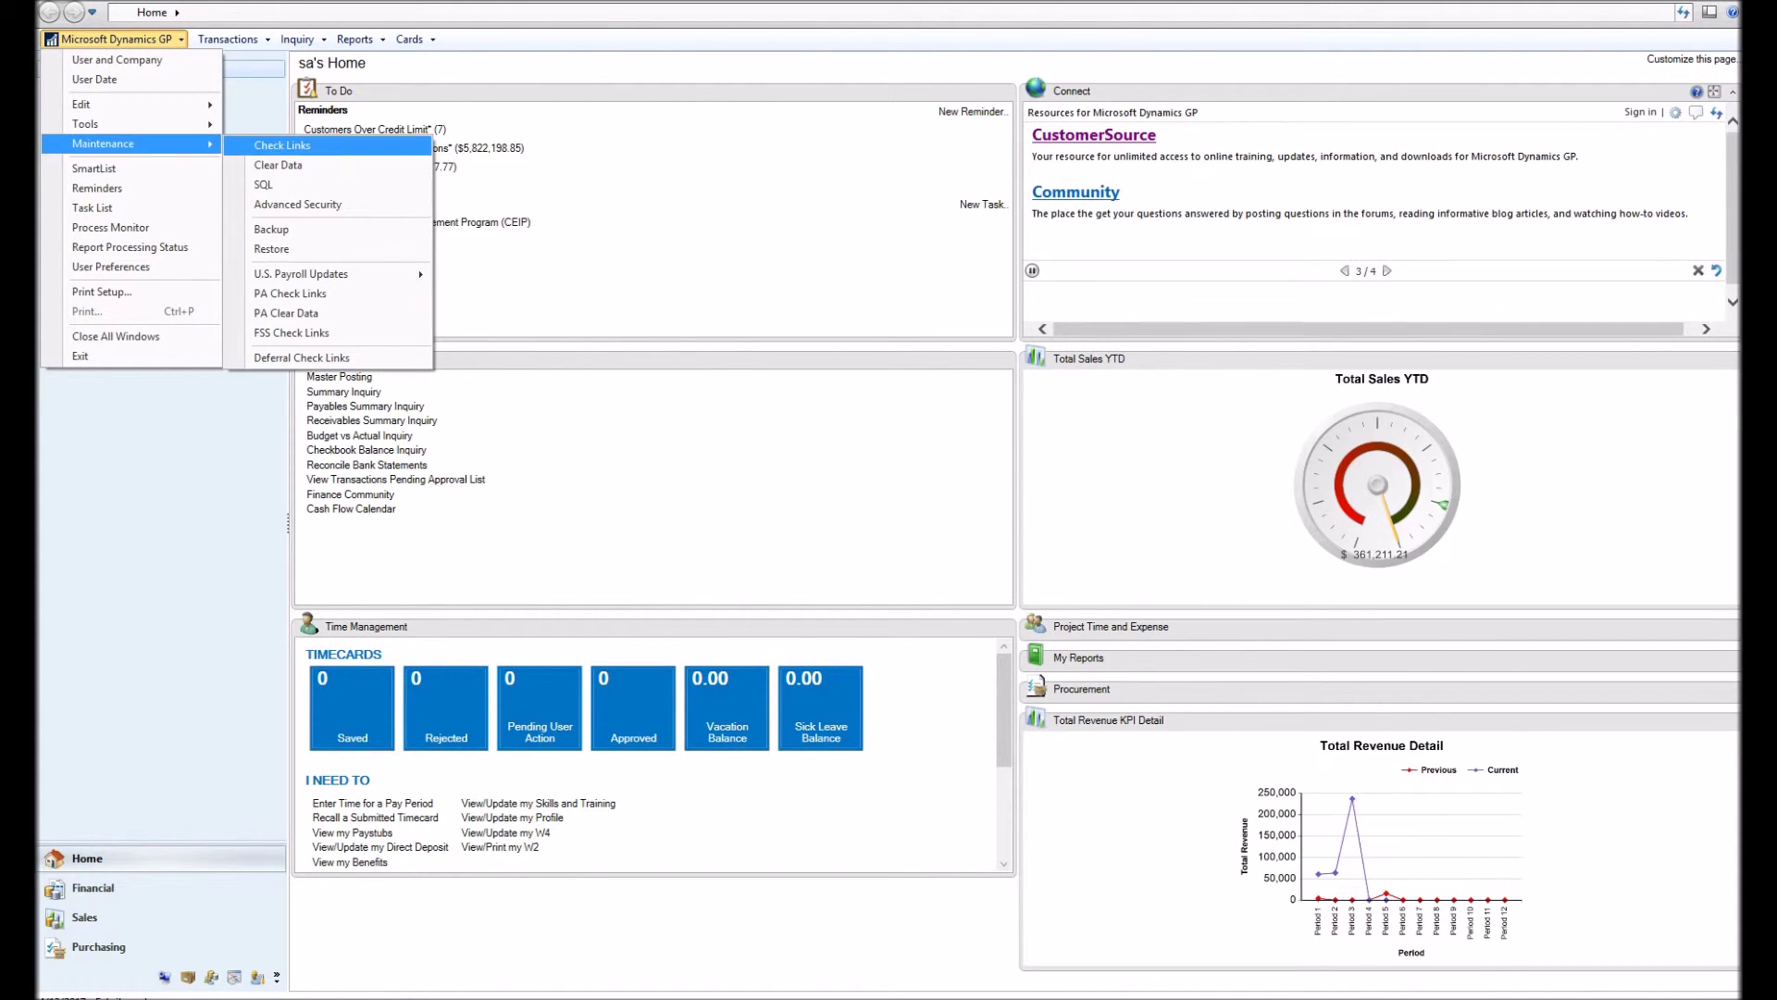
click(283, 146)
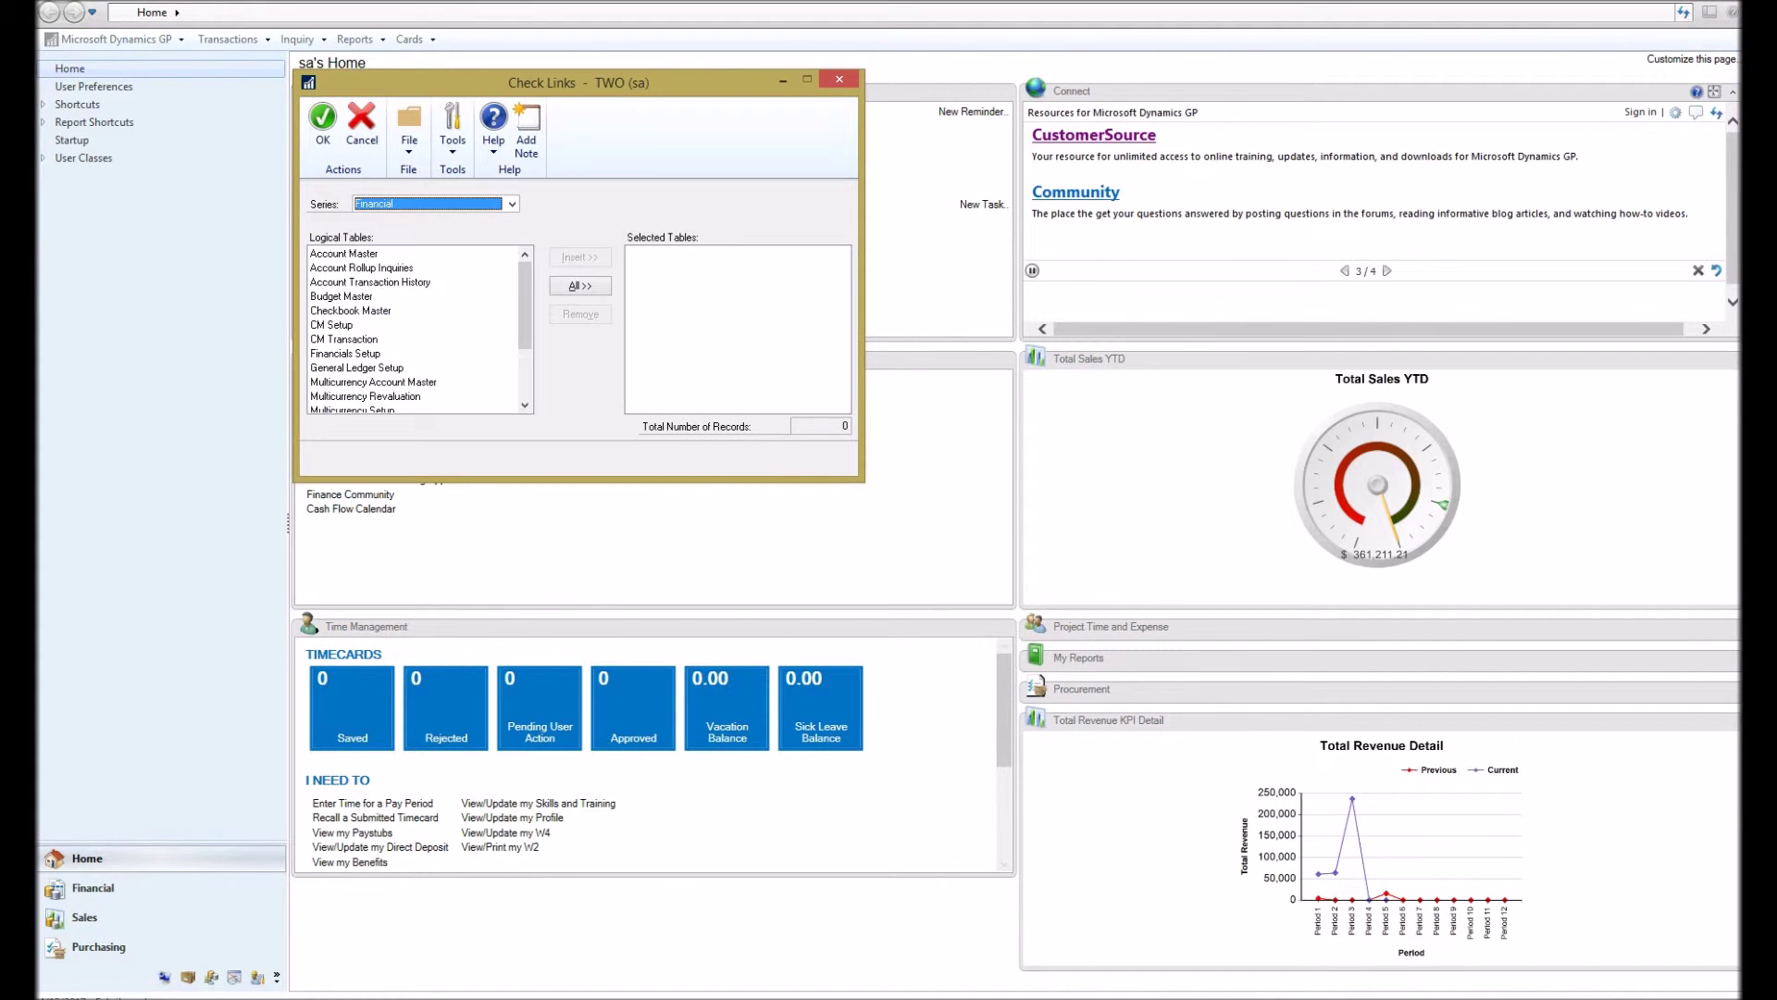
click(511, 203)
key(Down)
key(Down)
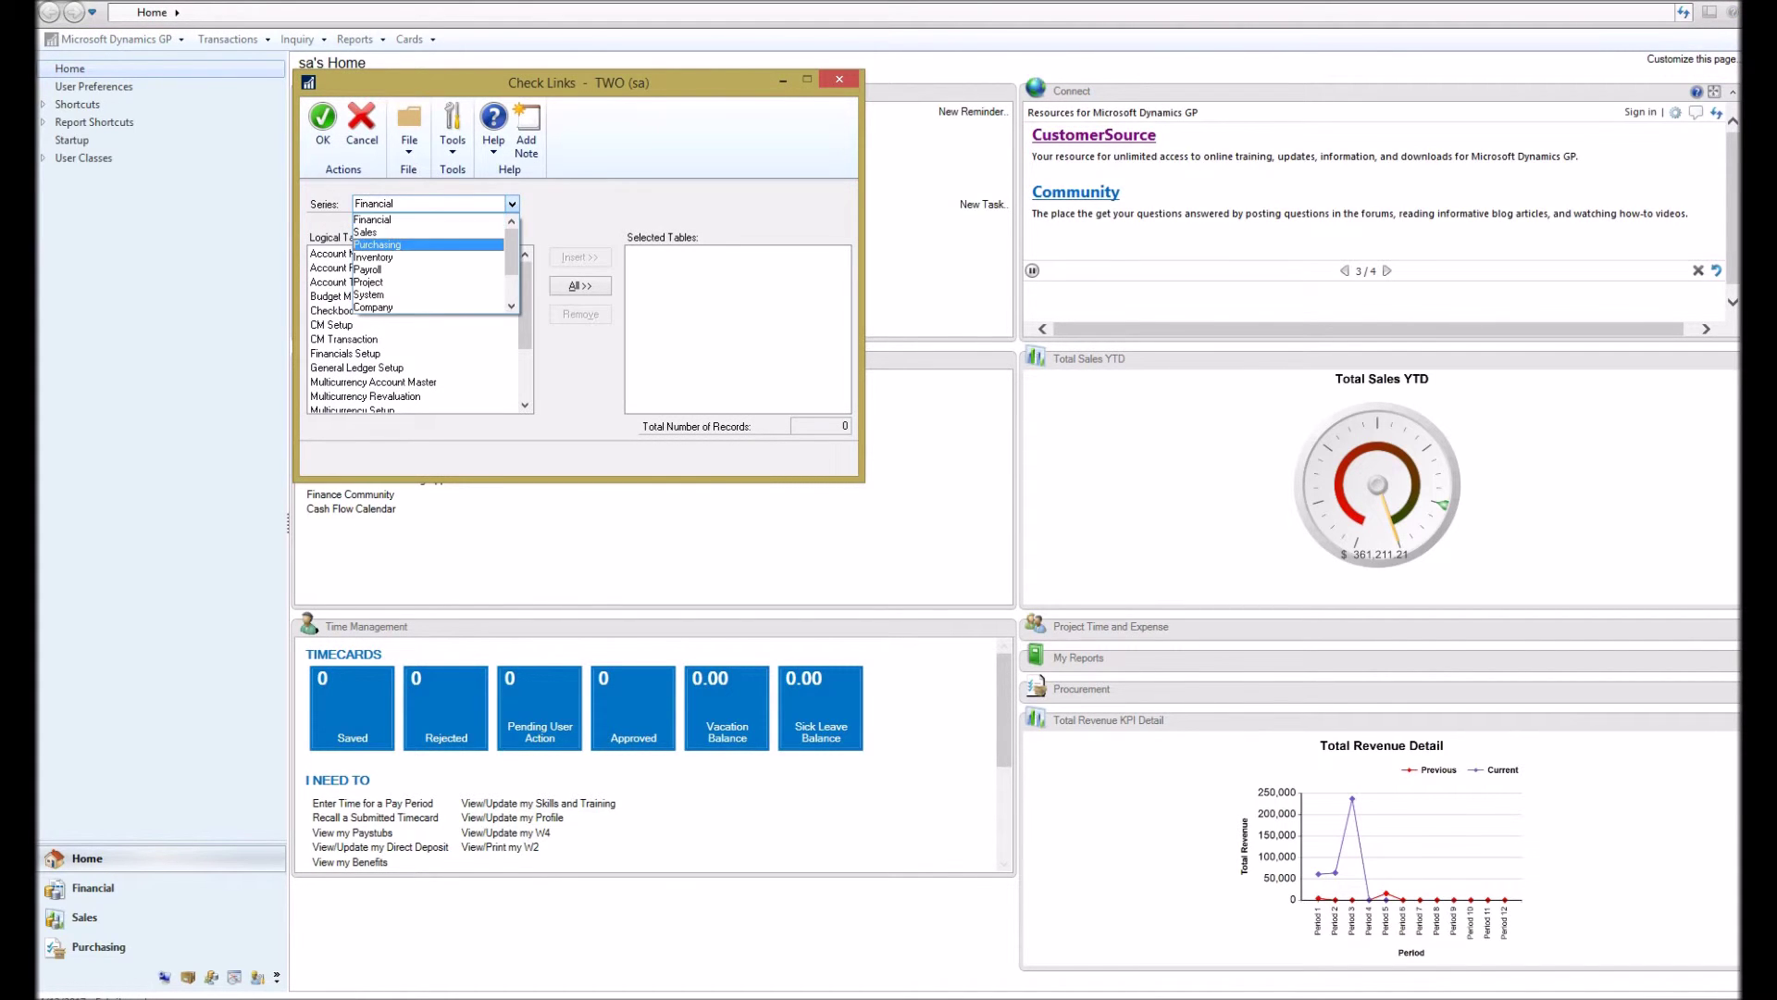
key(Return)
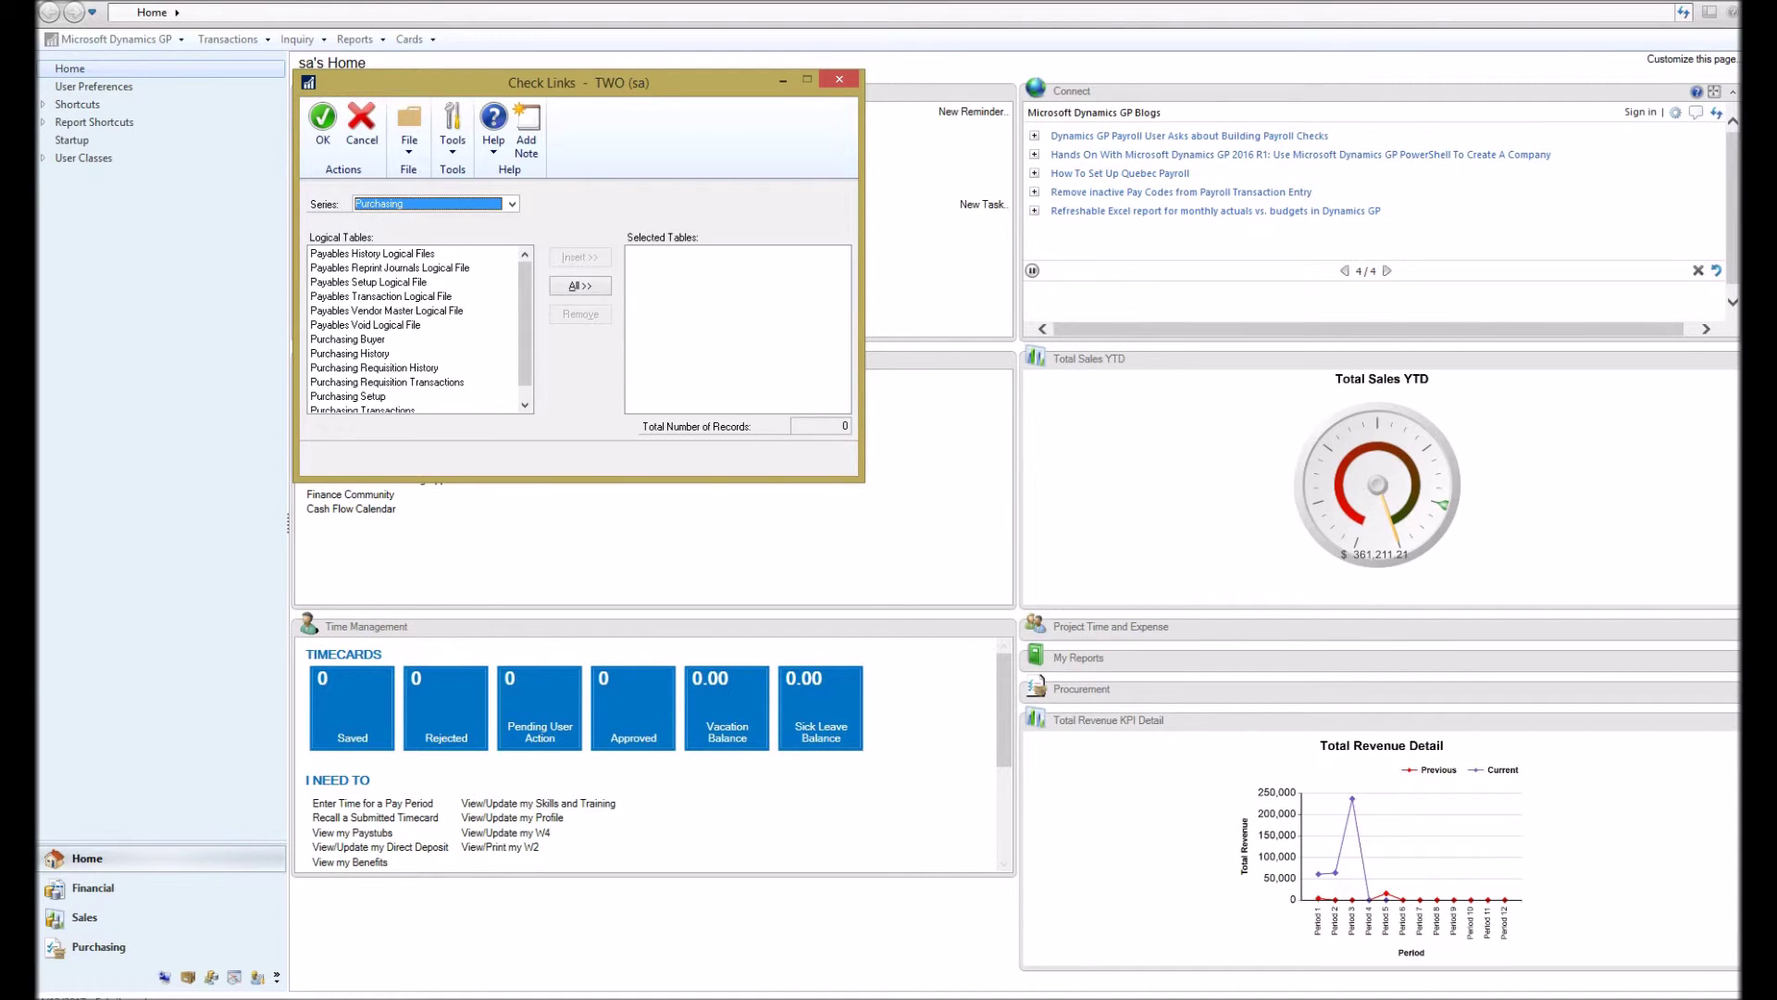
Add all Purchasing logical tables to the selection and run Check Links with the error log sent to the screen
click(580, 286)
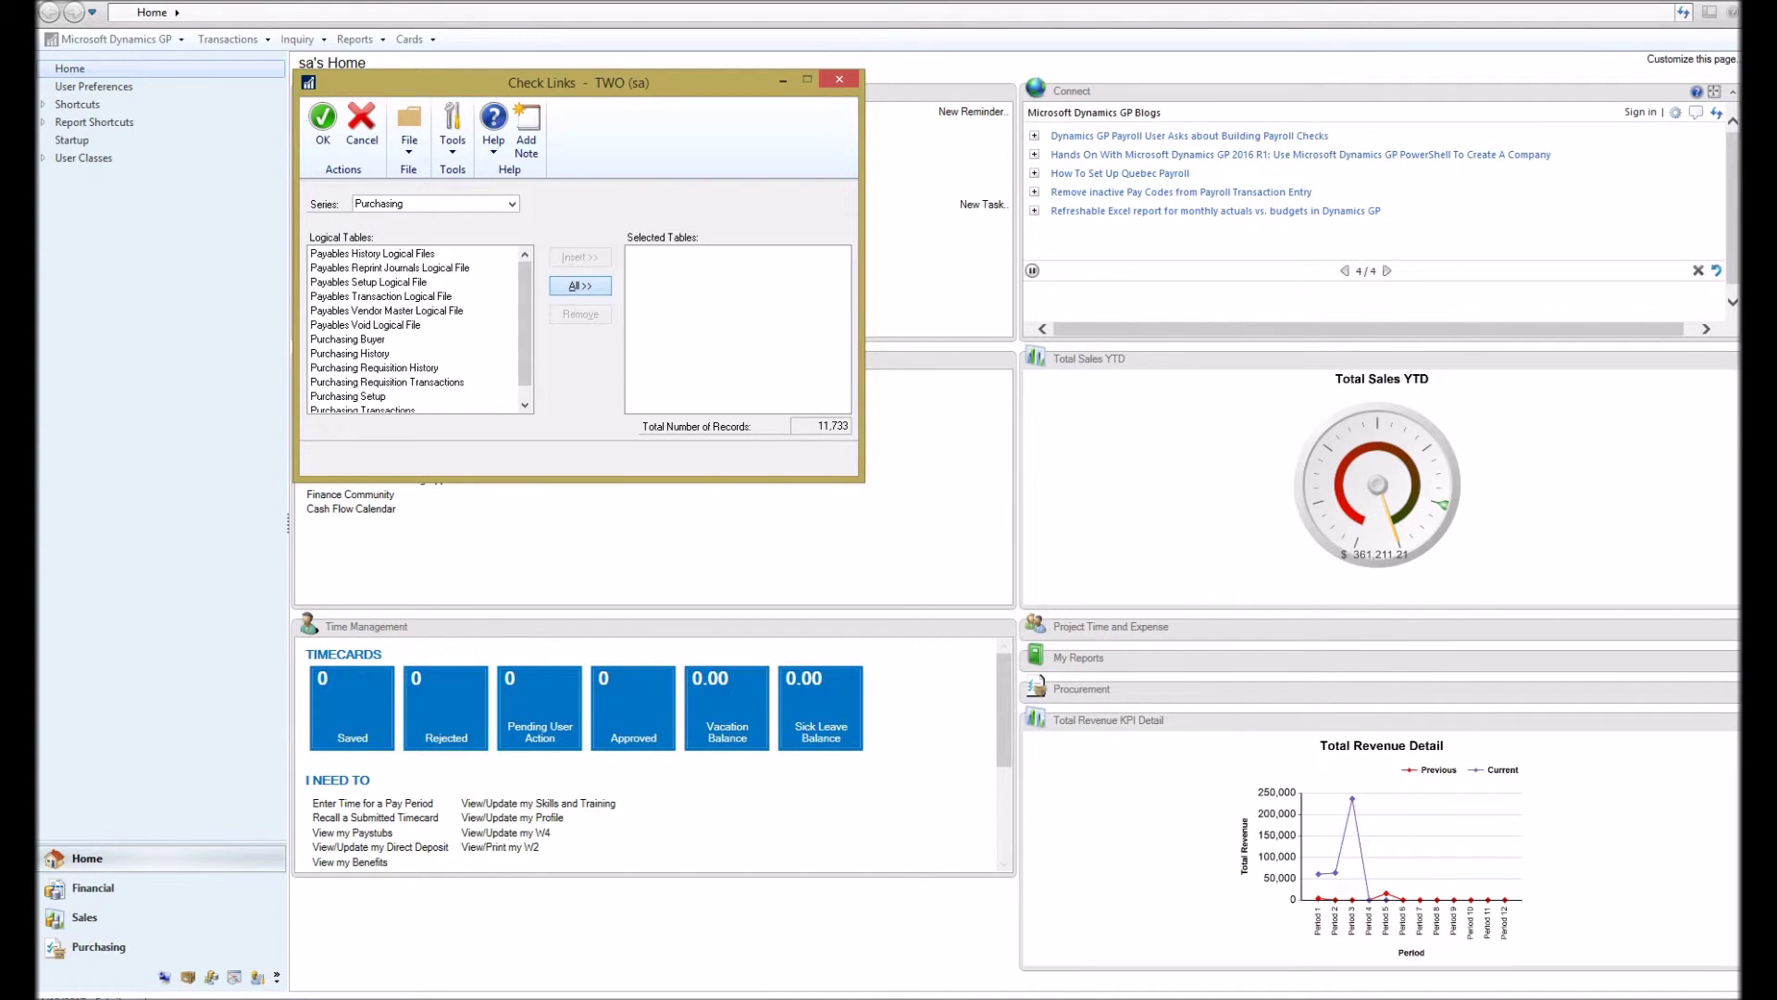
click(323, 125)
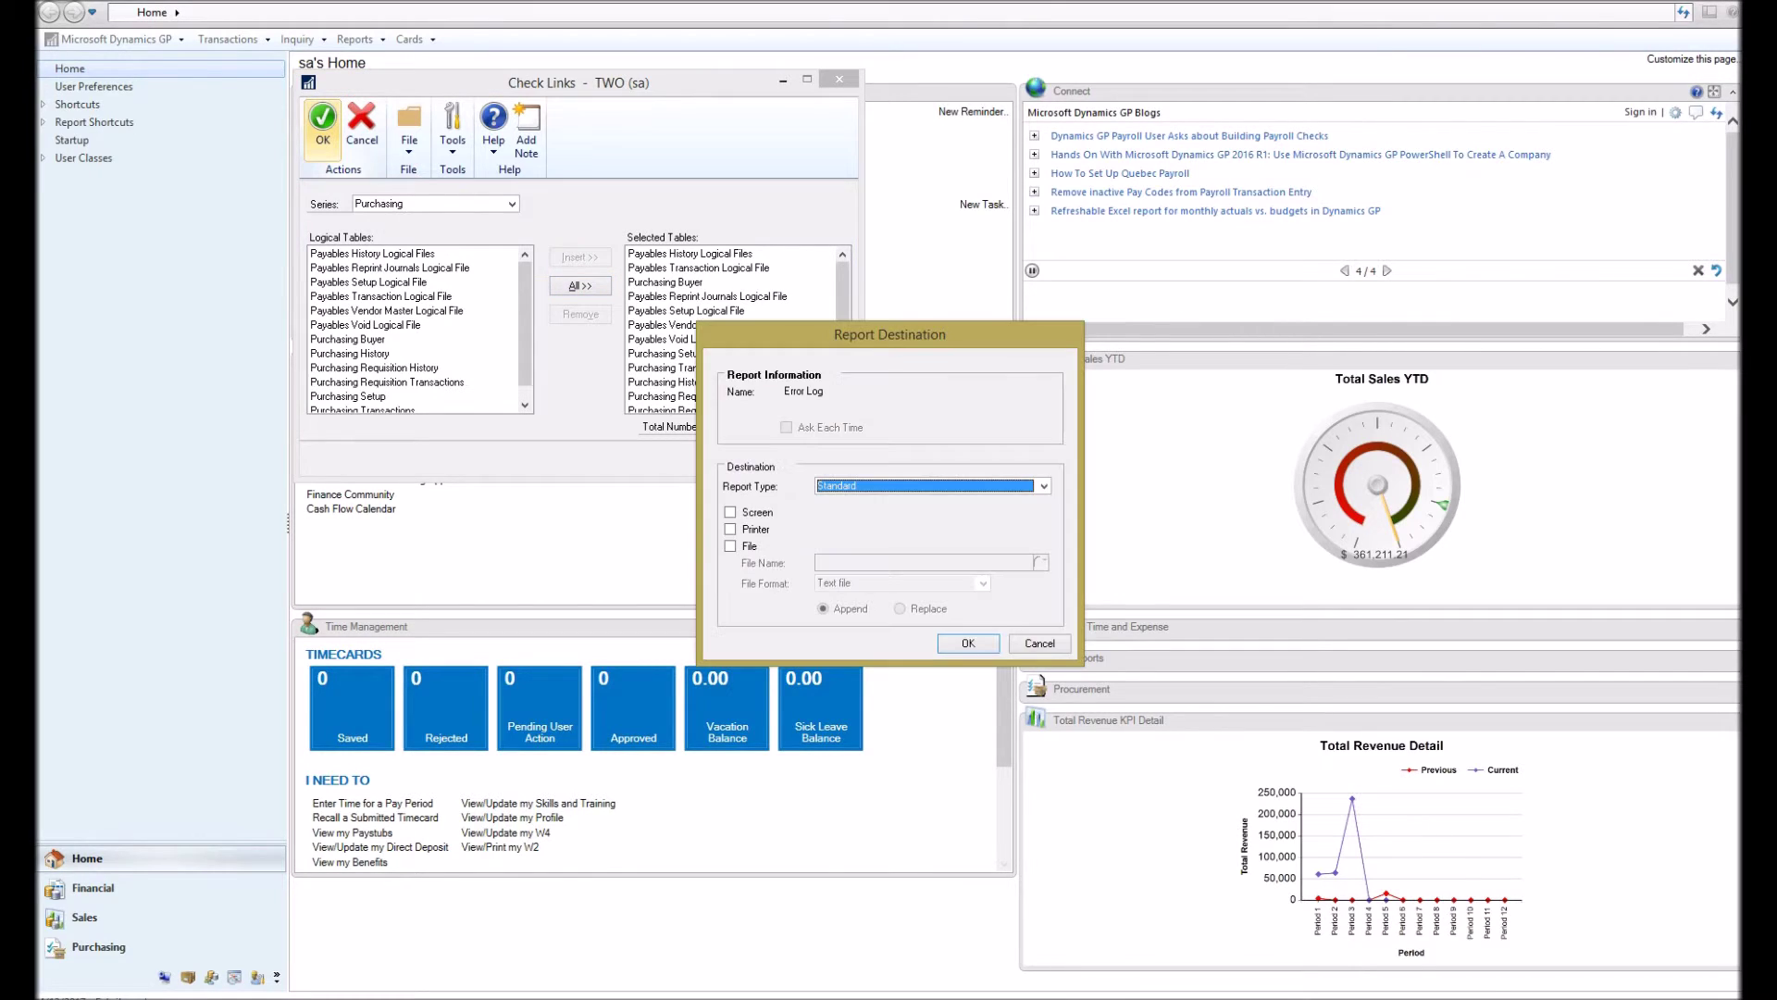
key(space)
key(Return)
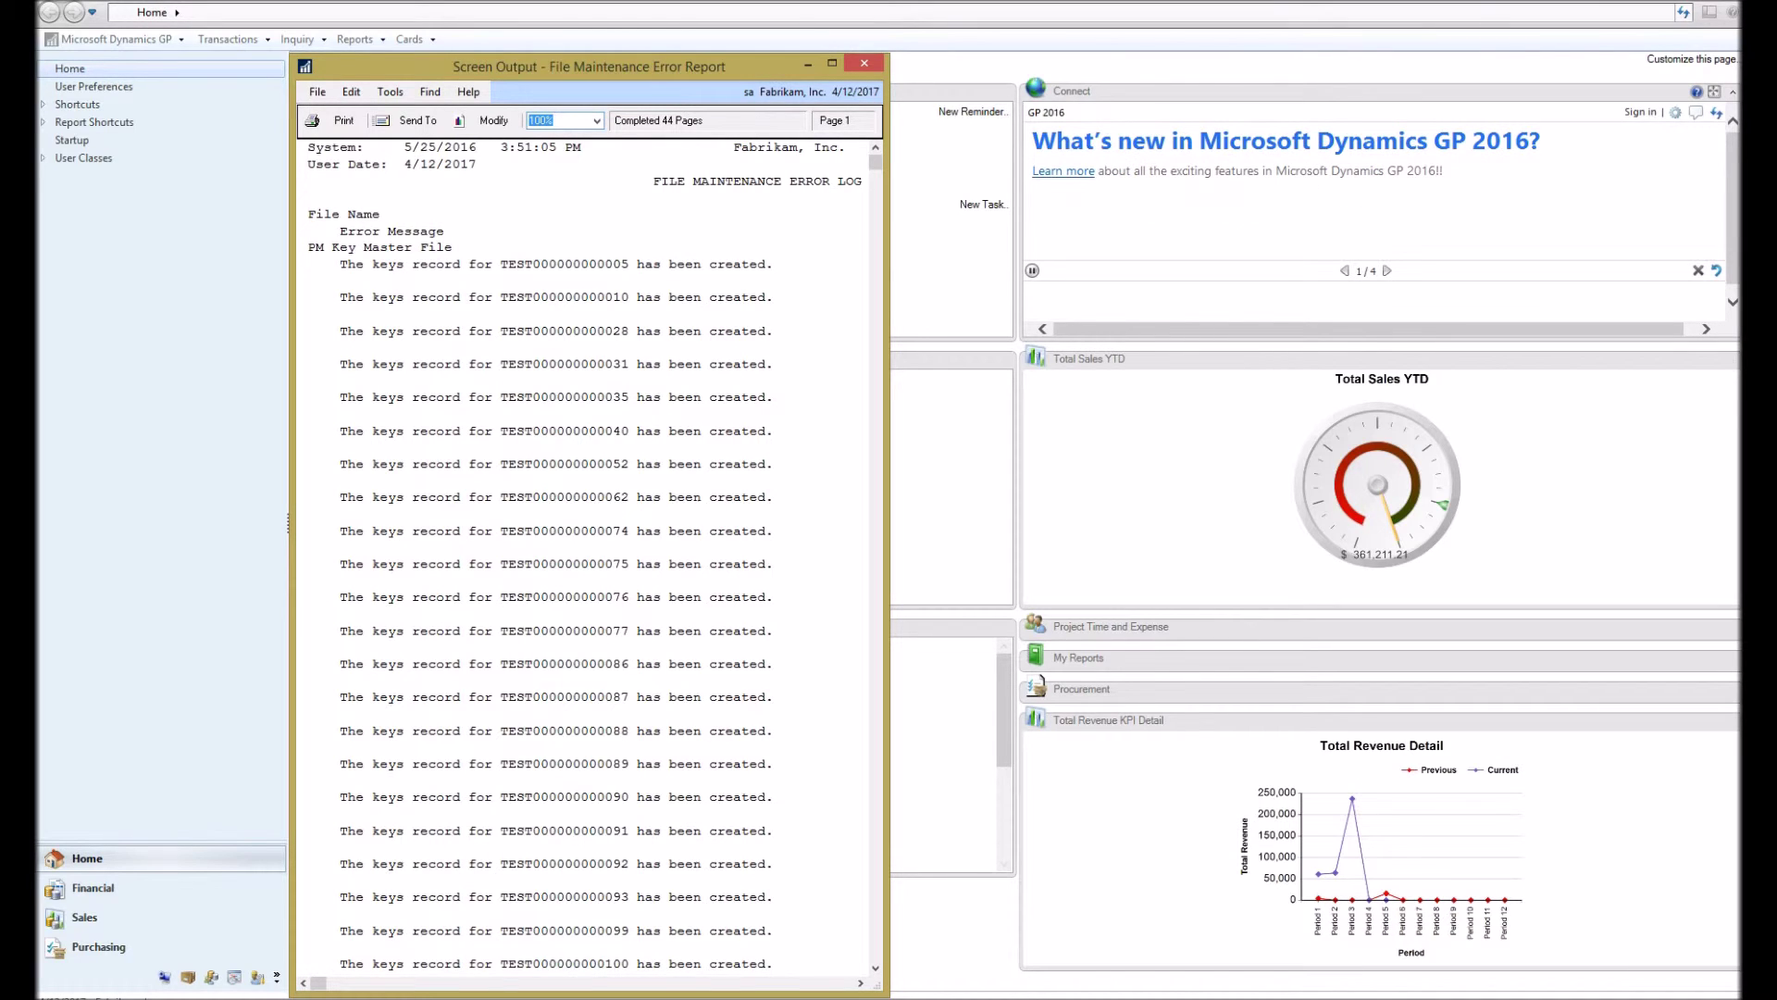
Widen the File Maintenance Error Report, examine its PM Key Master File messages further down, and close the report
drag(887, 525, 1224, 524)
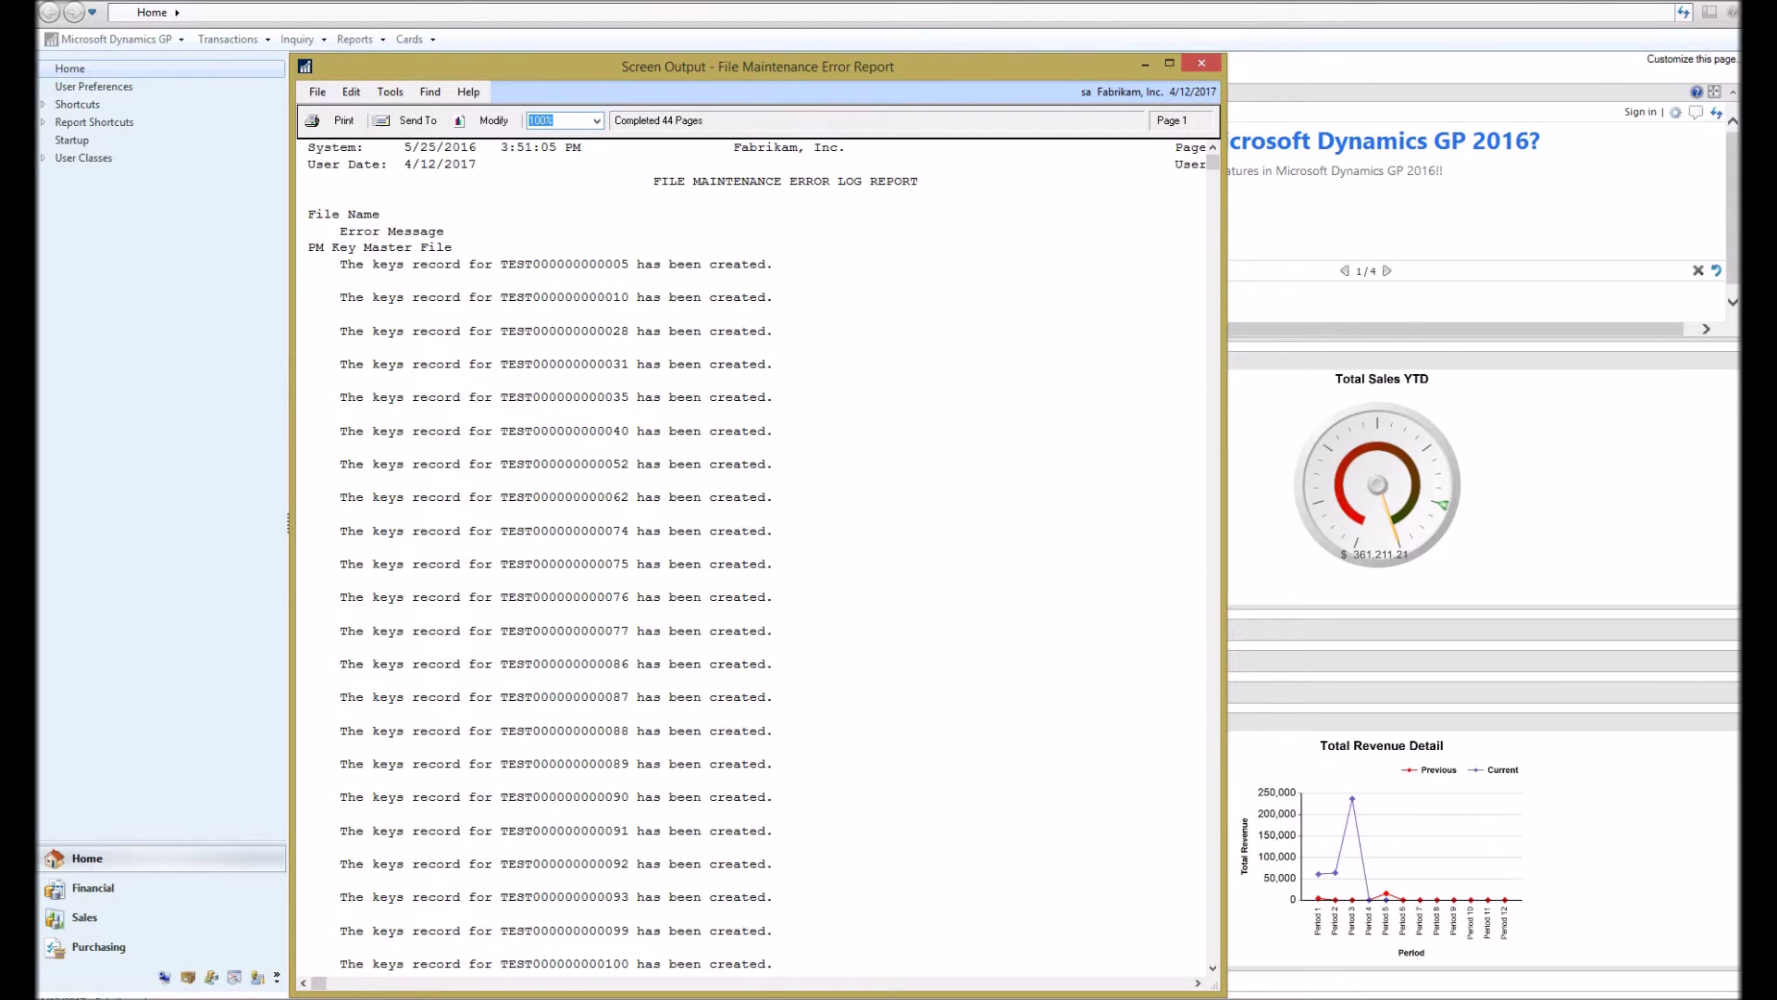
click(380, 247)
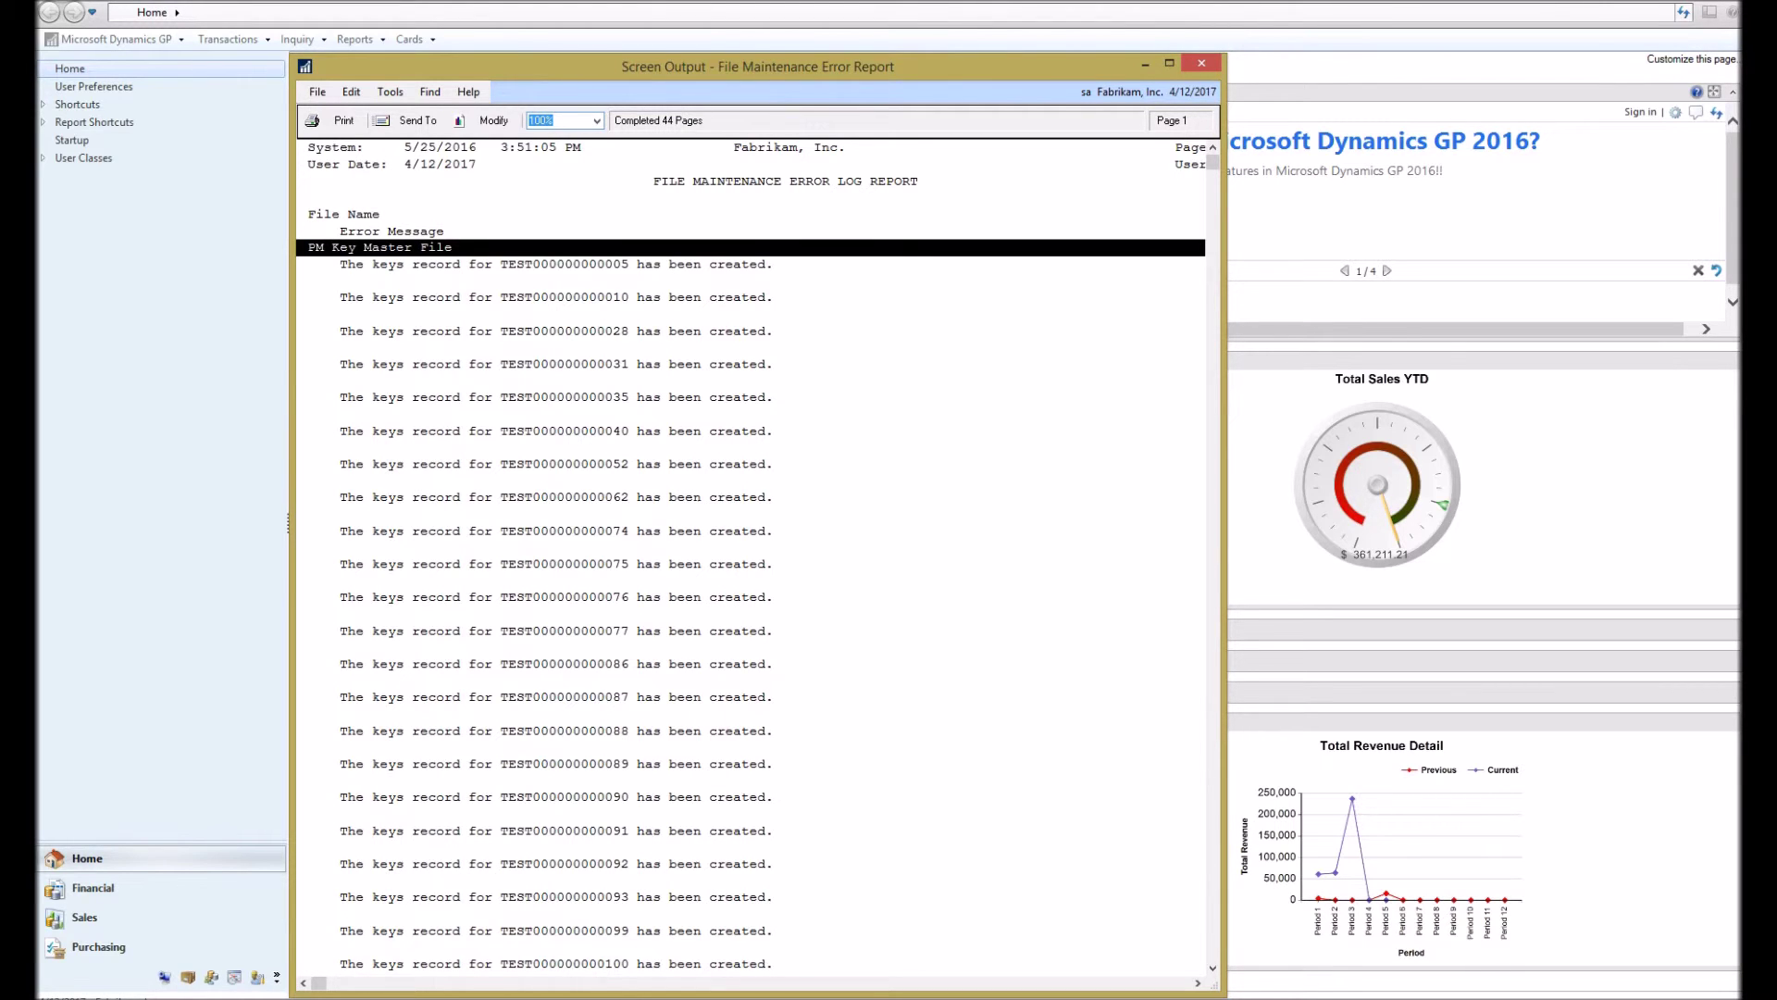
drag(1212, 162, 1212, 546)
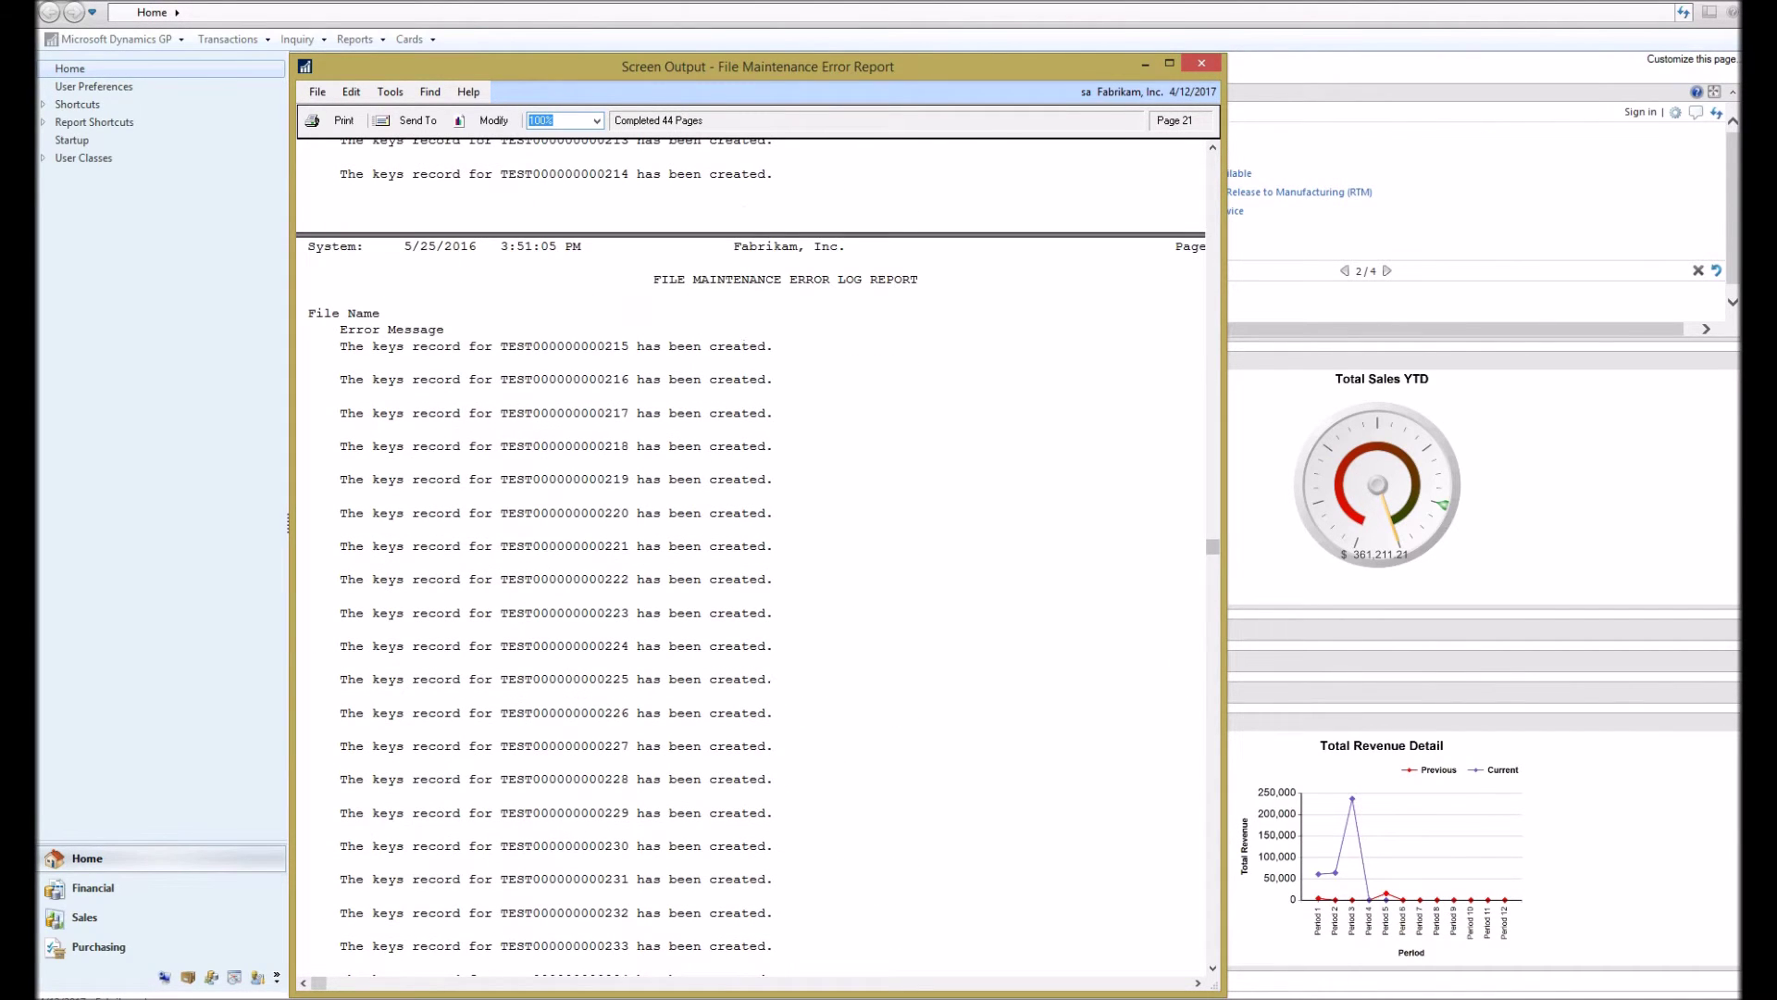
click(1202, 63)
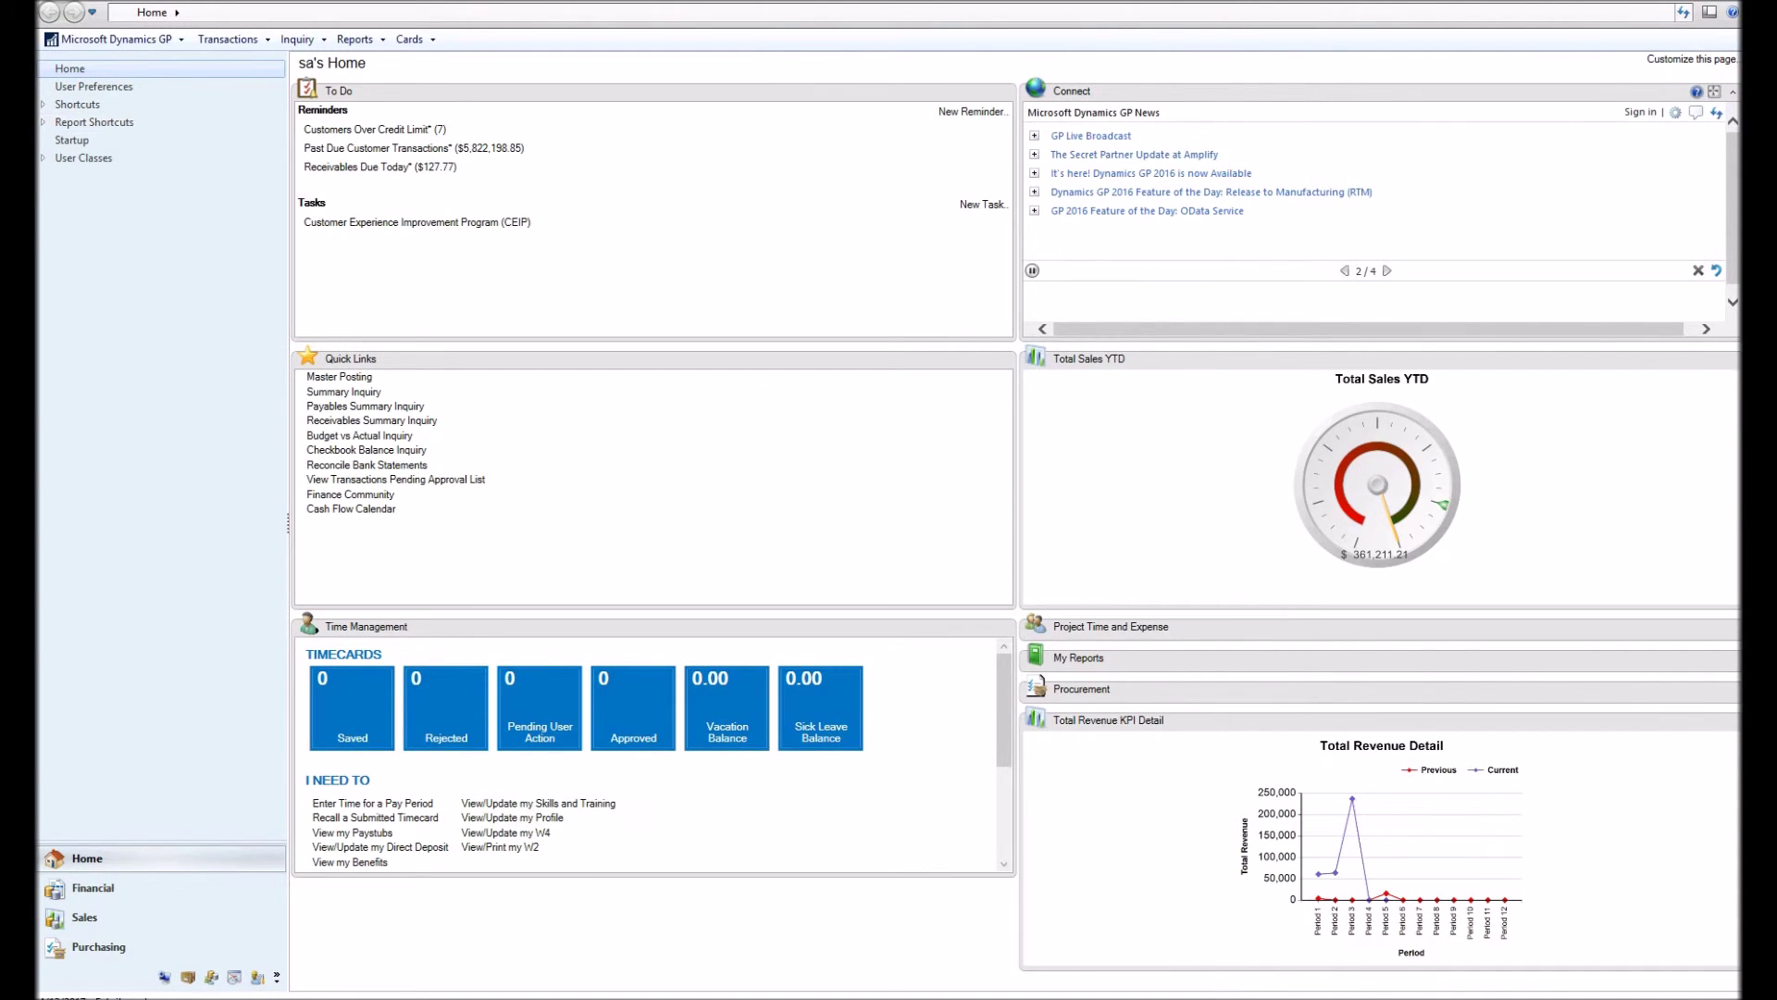
Open the Purchasing Reconcile utility and process a Summary reconcile for all vendor IDs with the Reconcile and Print Report options on
click(176, 38)
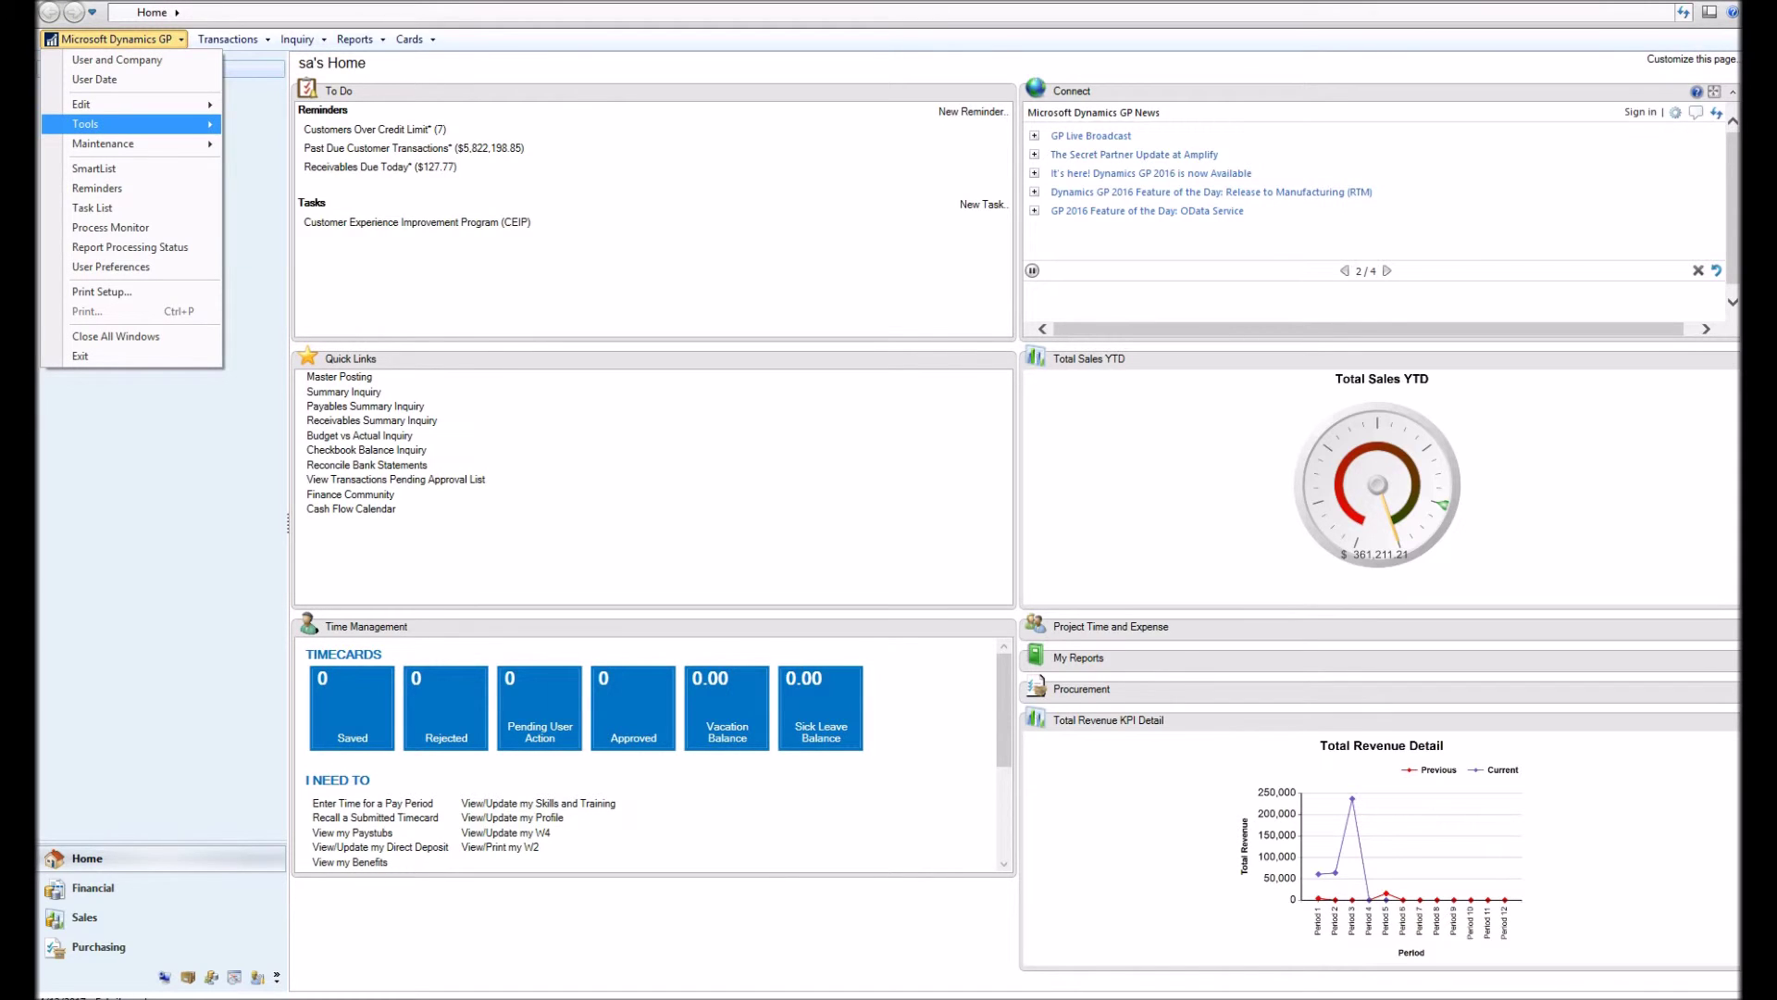
mouse_move(93, 124)
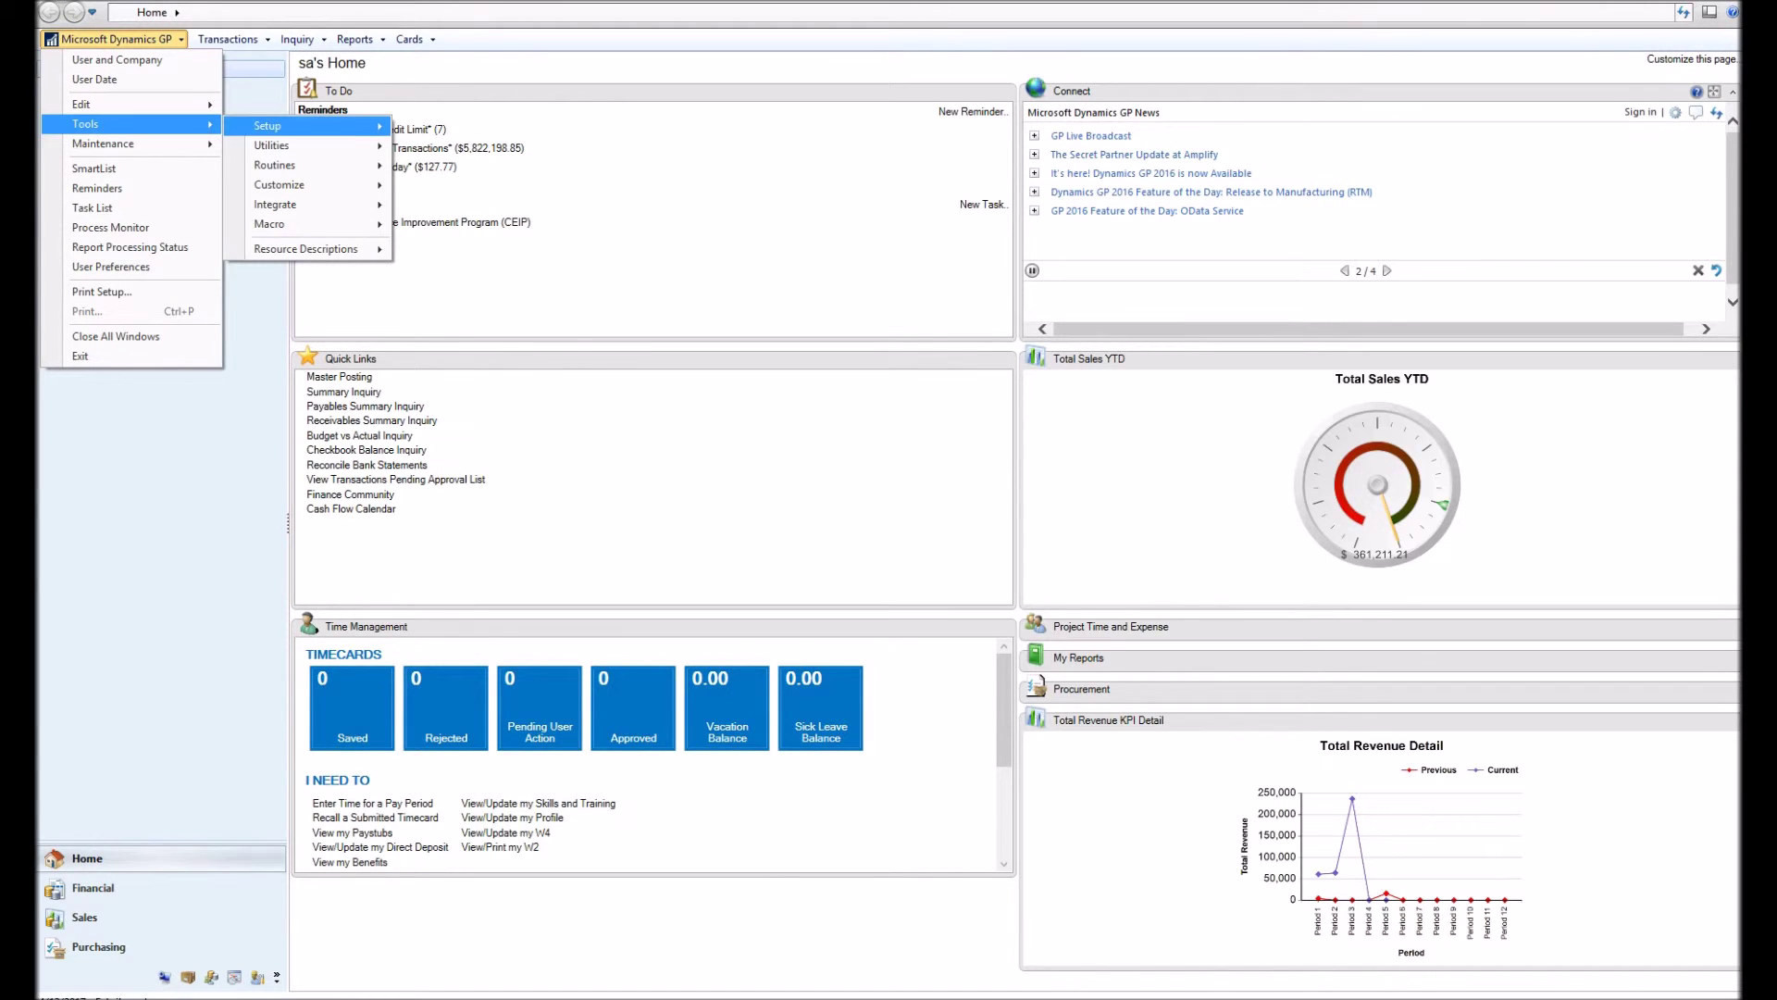
mouse_move(275, 165)
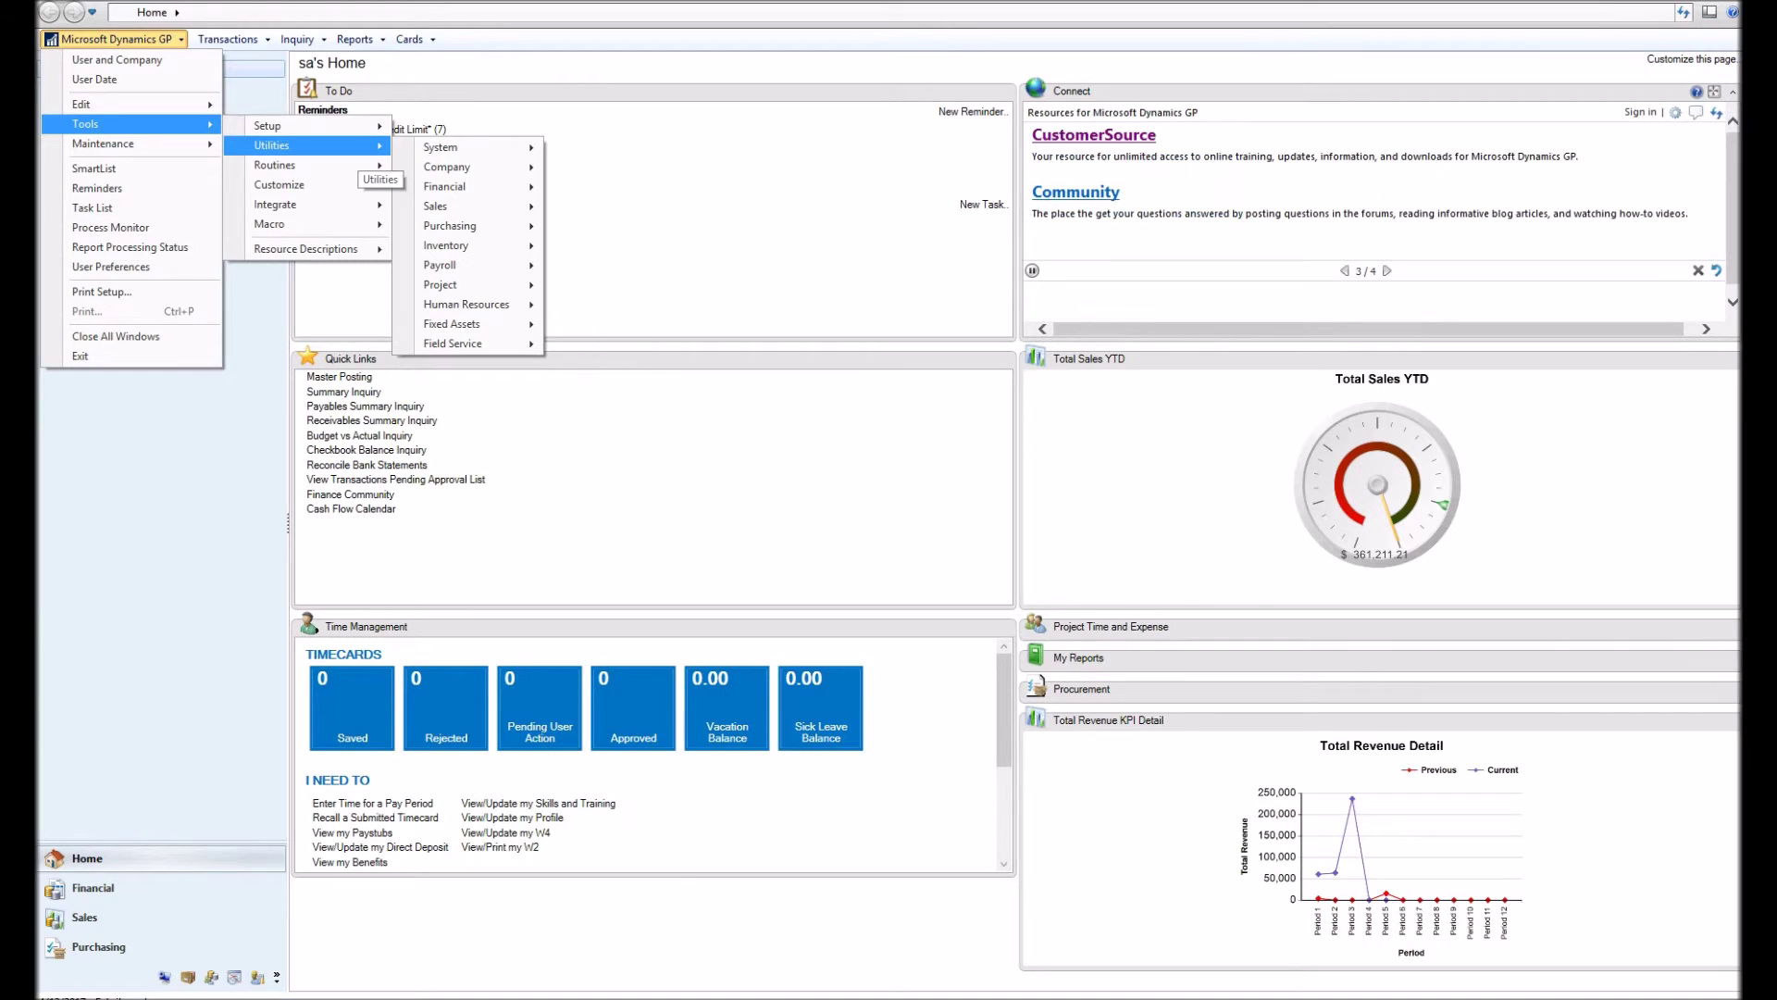
mouse_move(463, 225)
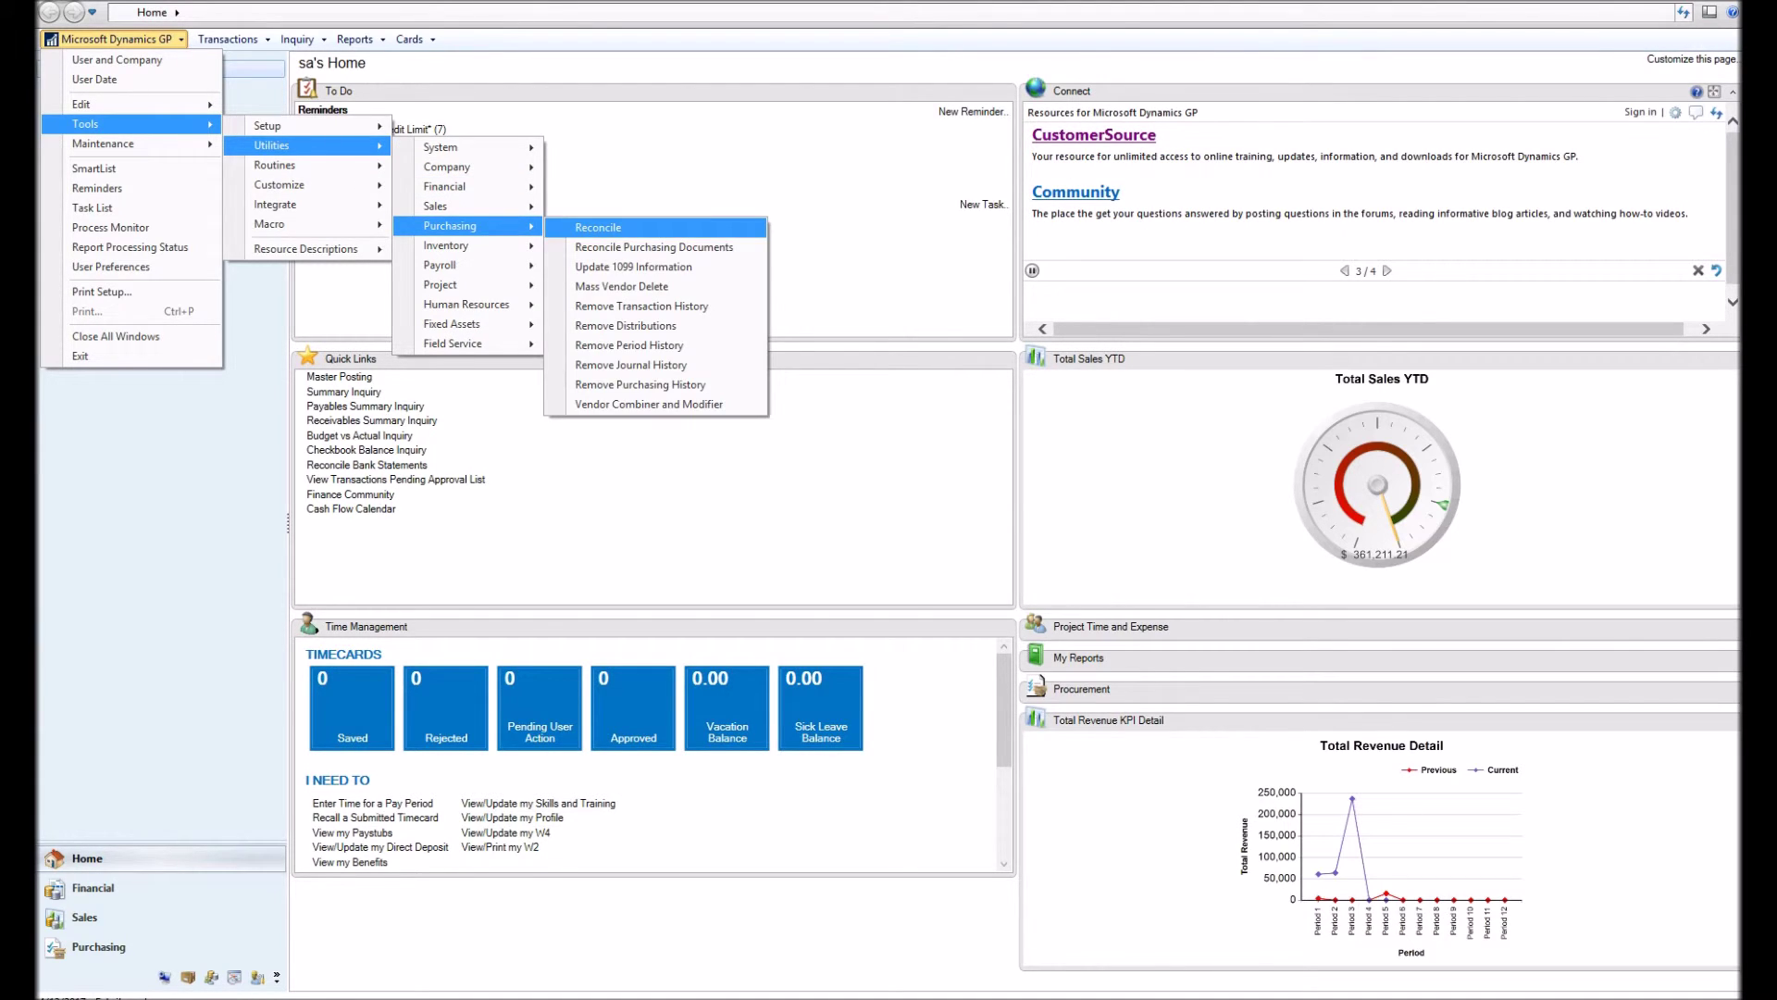
click(601, 231)
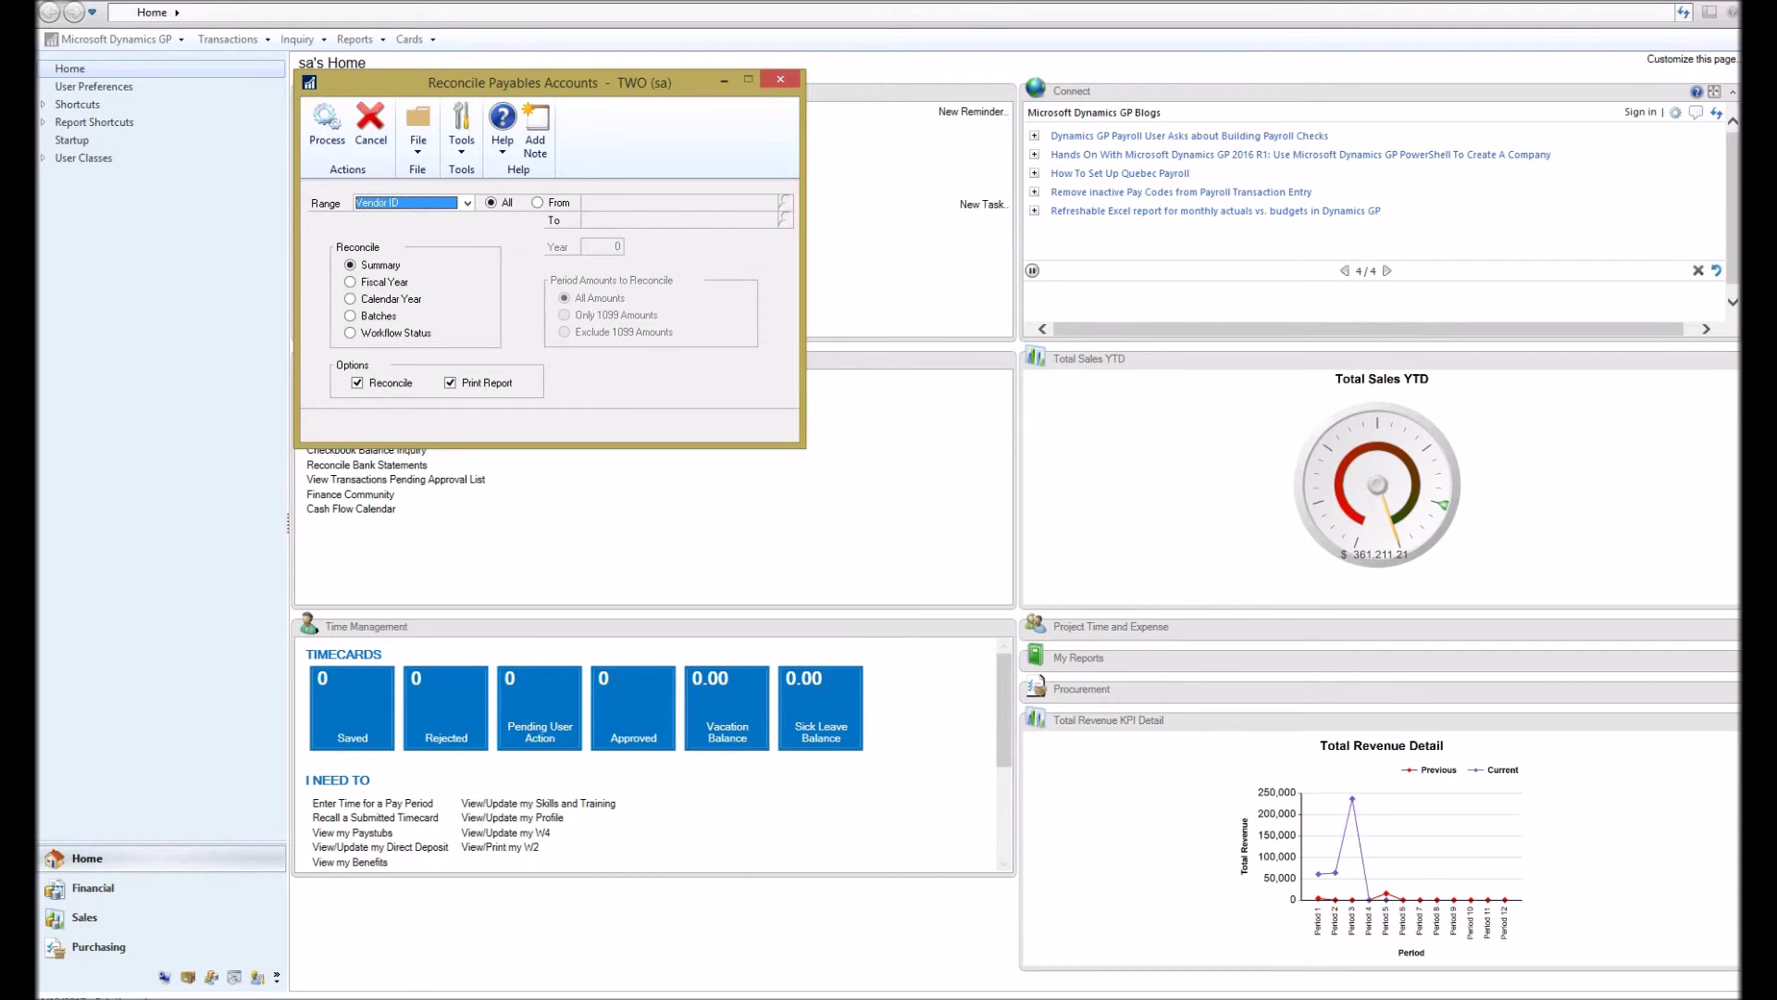
click(327, 125)
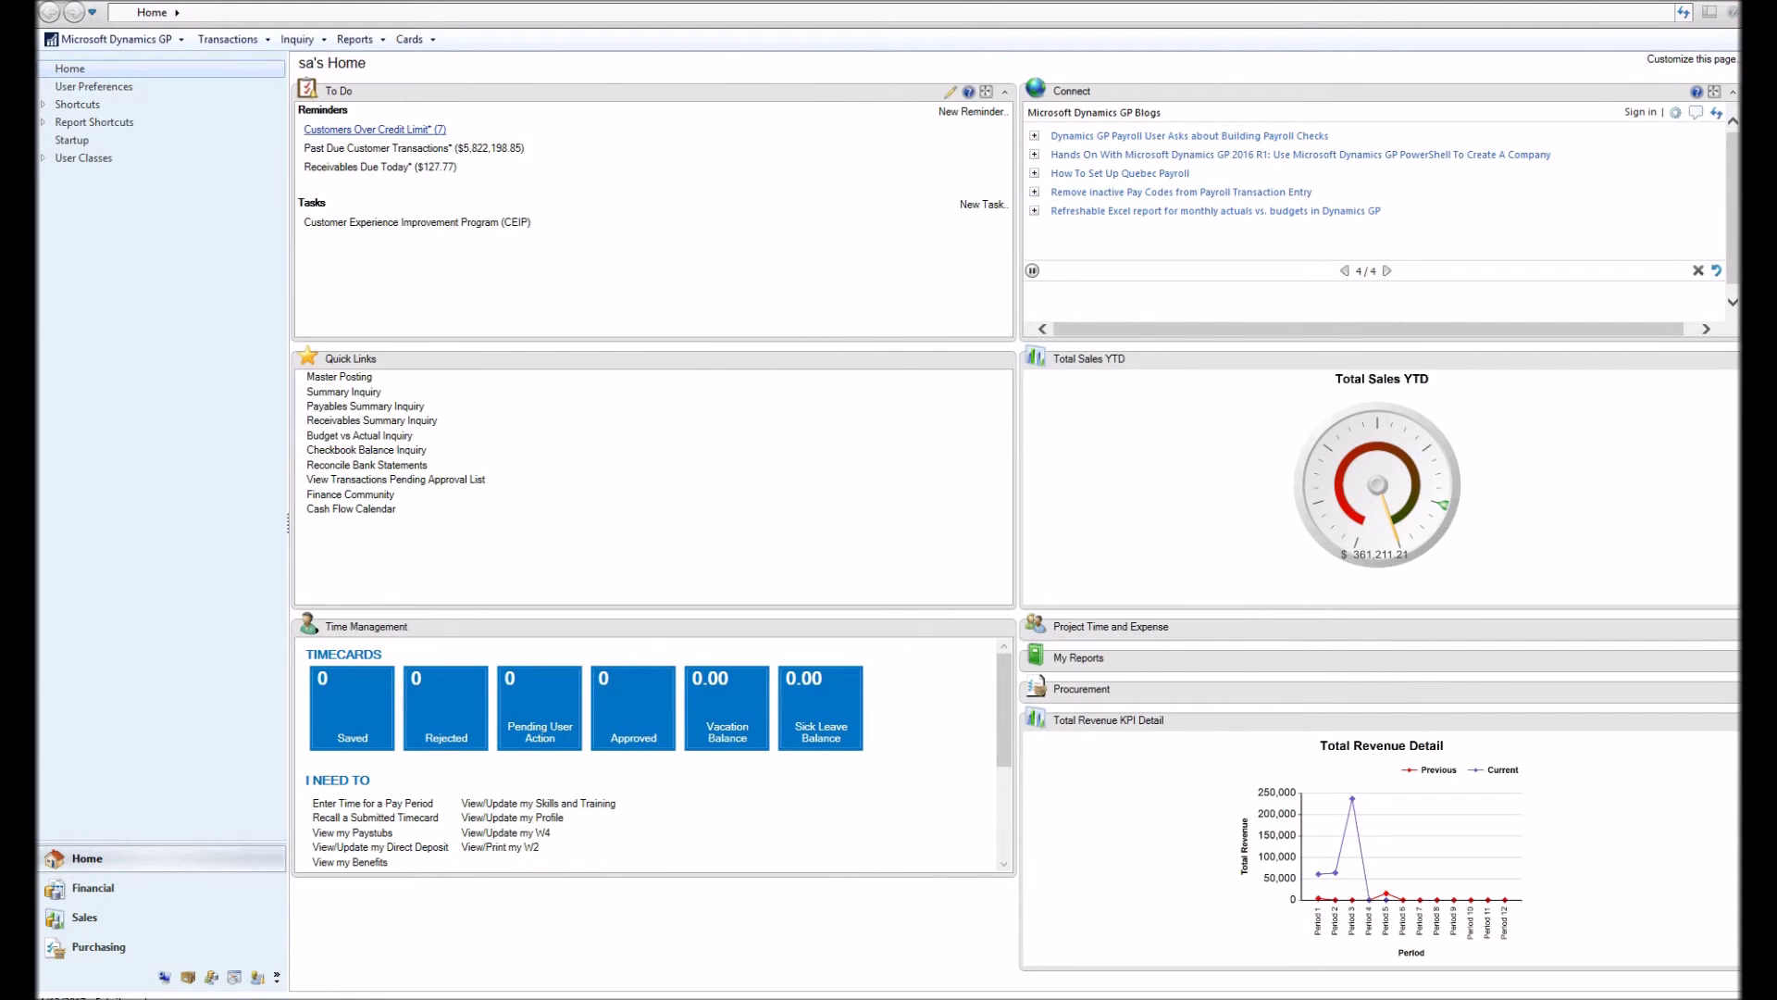
Send the summary reconcile report to the screen instead of the printer
click(735, 504)
click(734, 521)
key(Return)
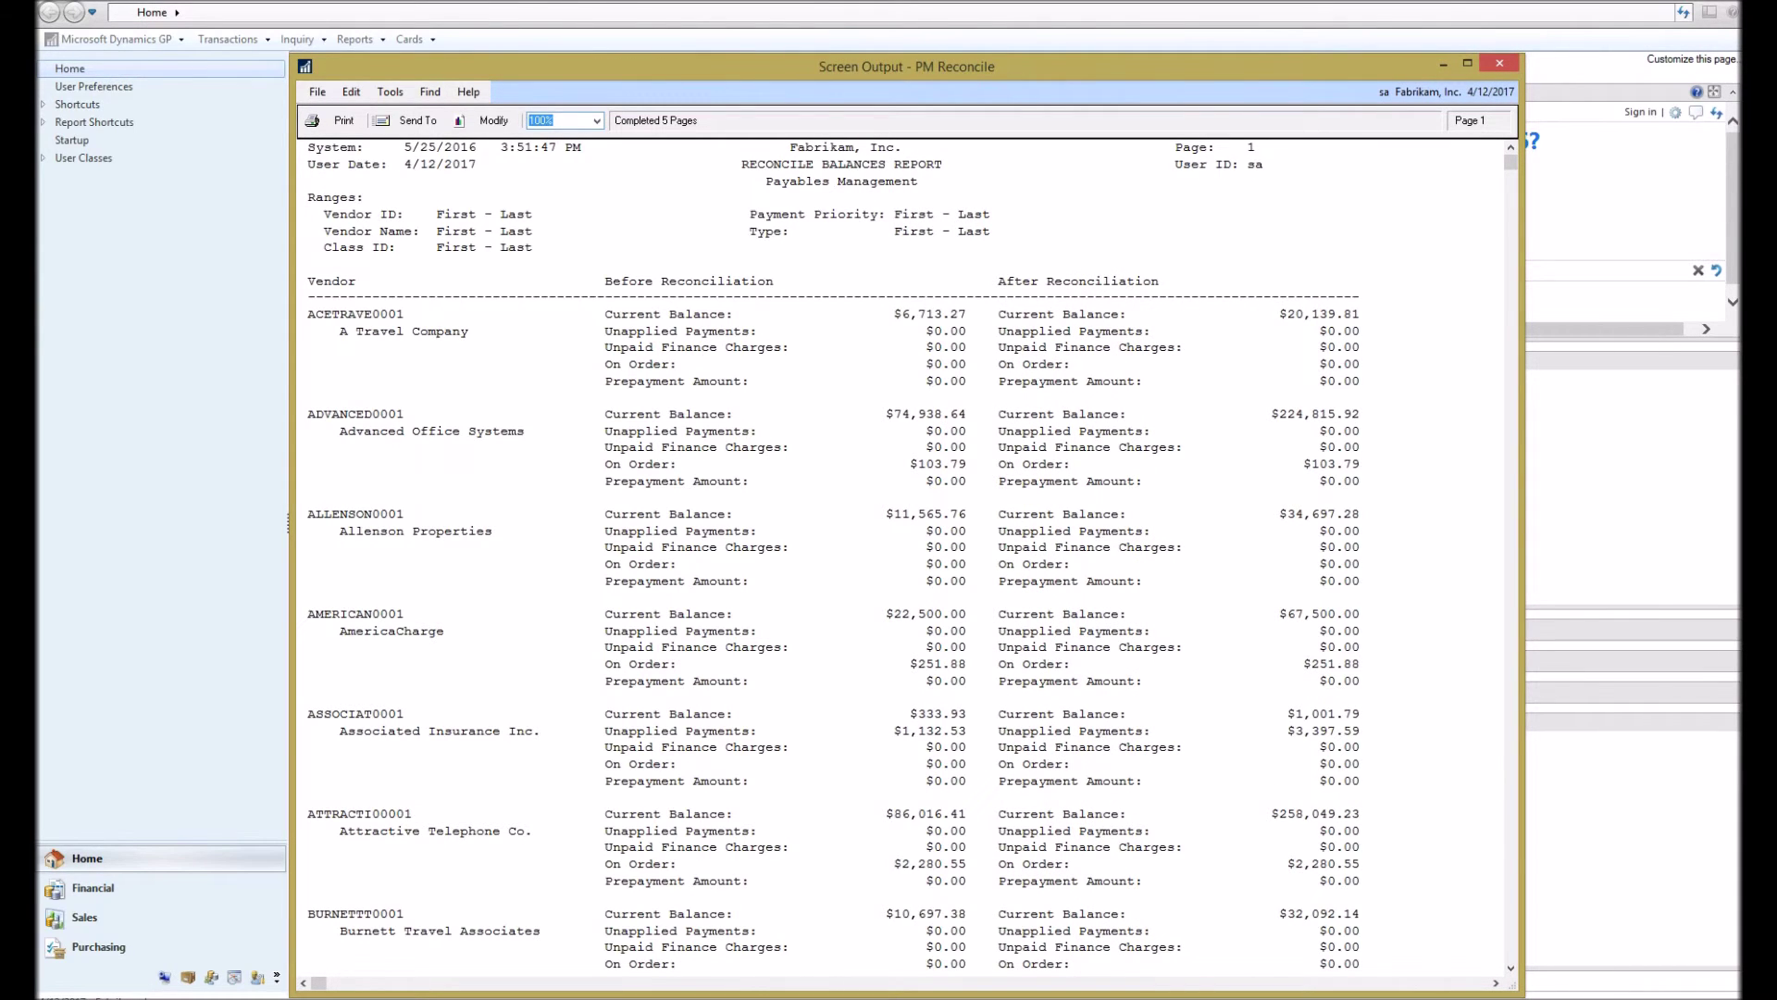
Compare the before and after reconciliation balances of the first three vendors in the PM Reconcile report
click(899, 356)
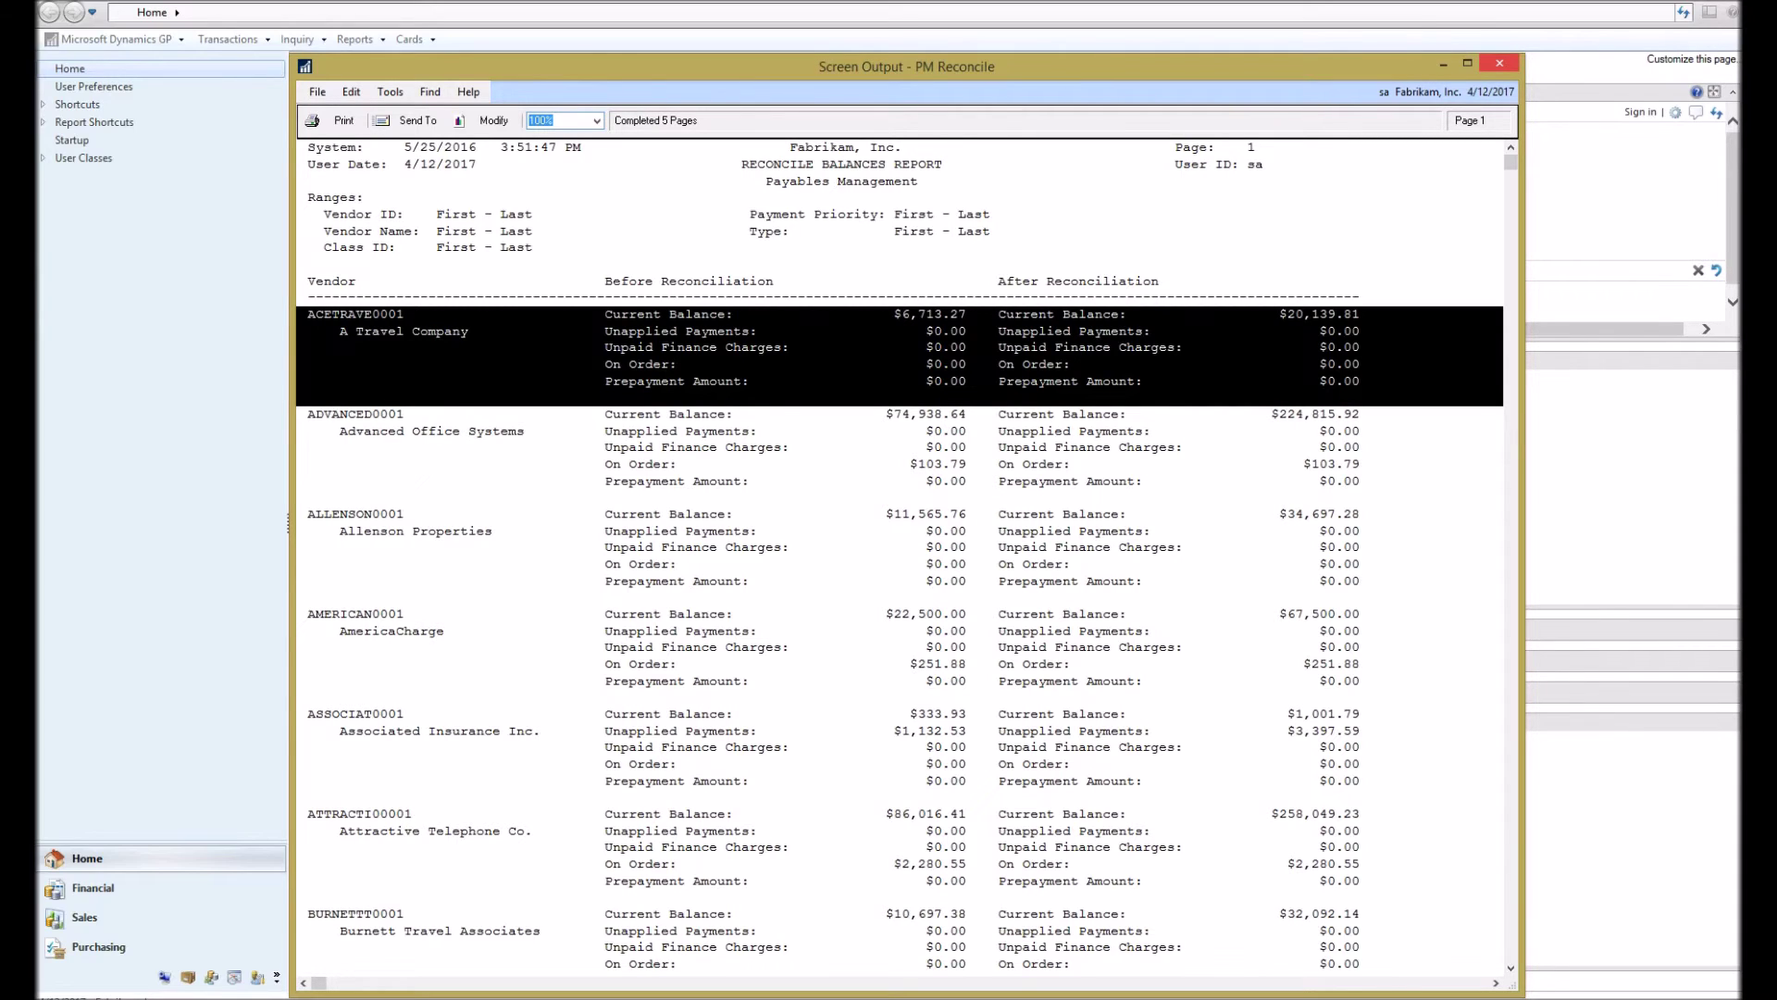
click(900, 456)
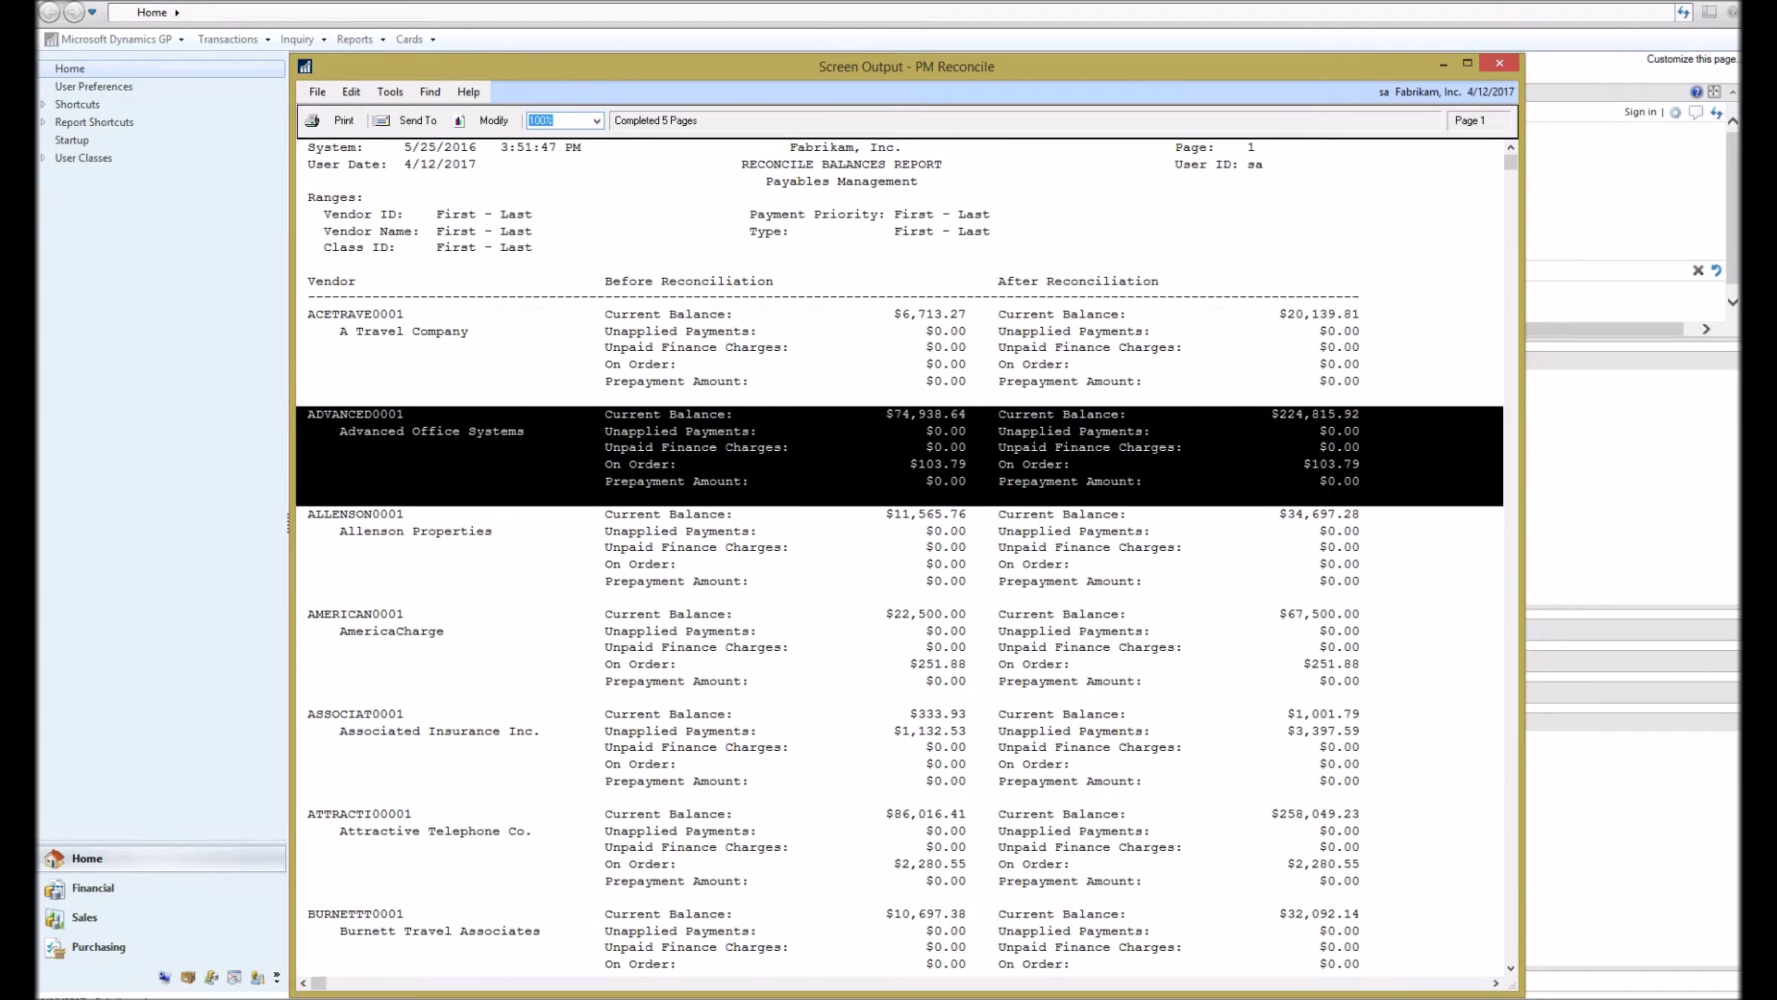
click(900, 555)
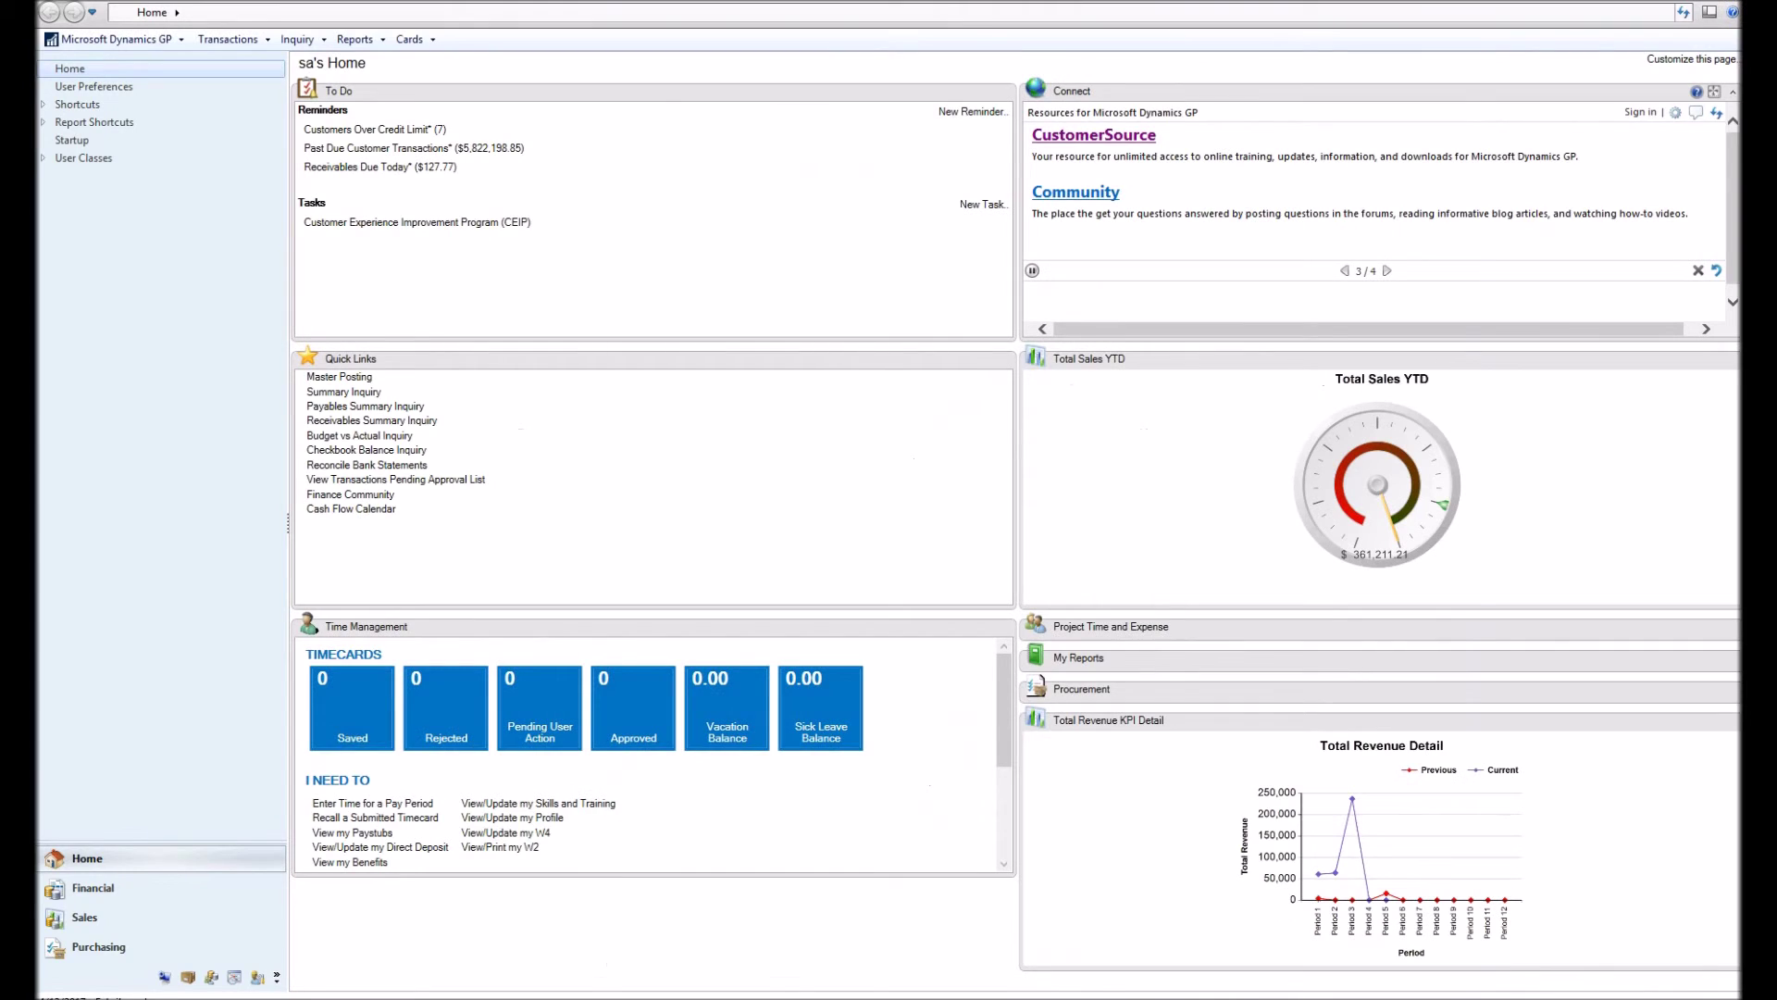
Reopen the Purchasing Reconcile utility and process a Fiscal Year reconcile of 2017 for all vendors, accepting the history warning
click(116, 39)
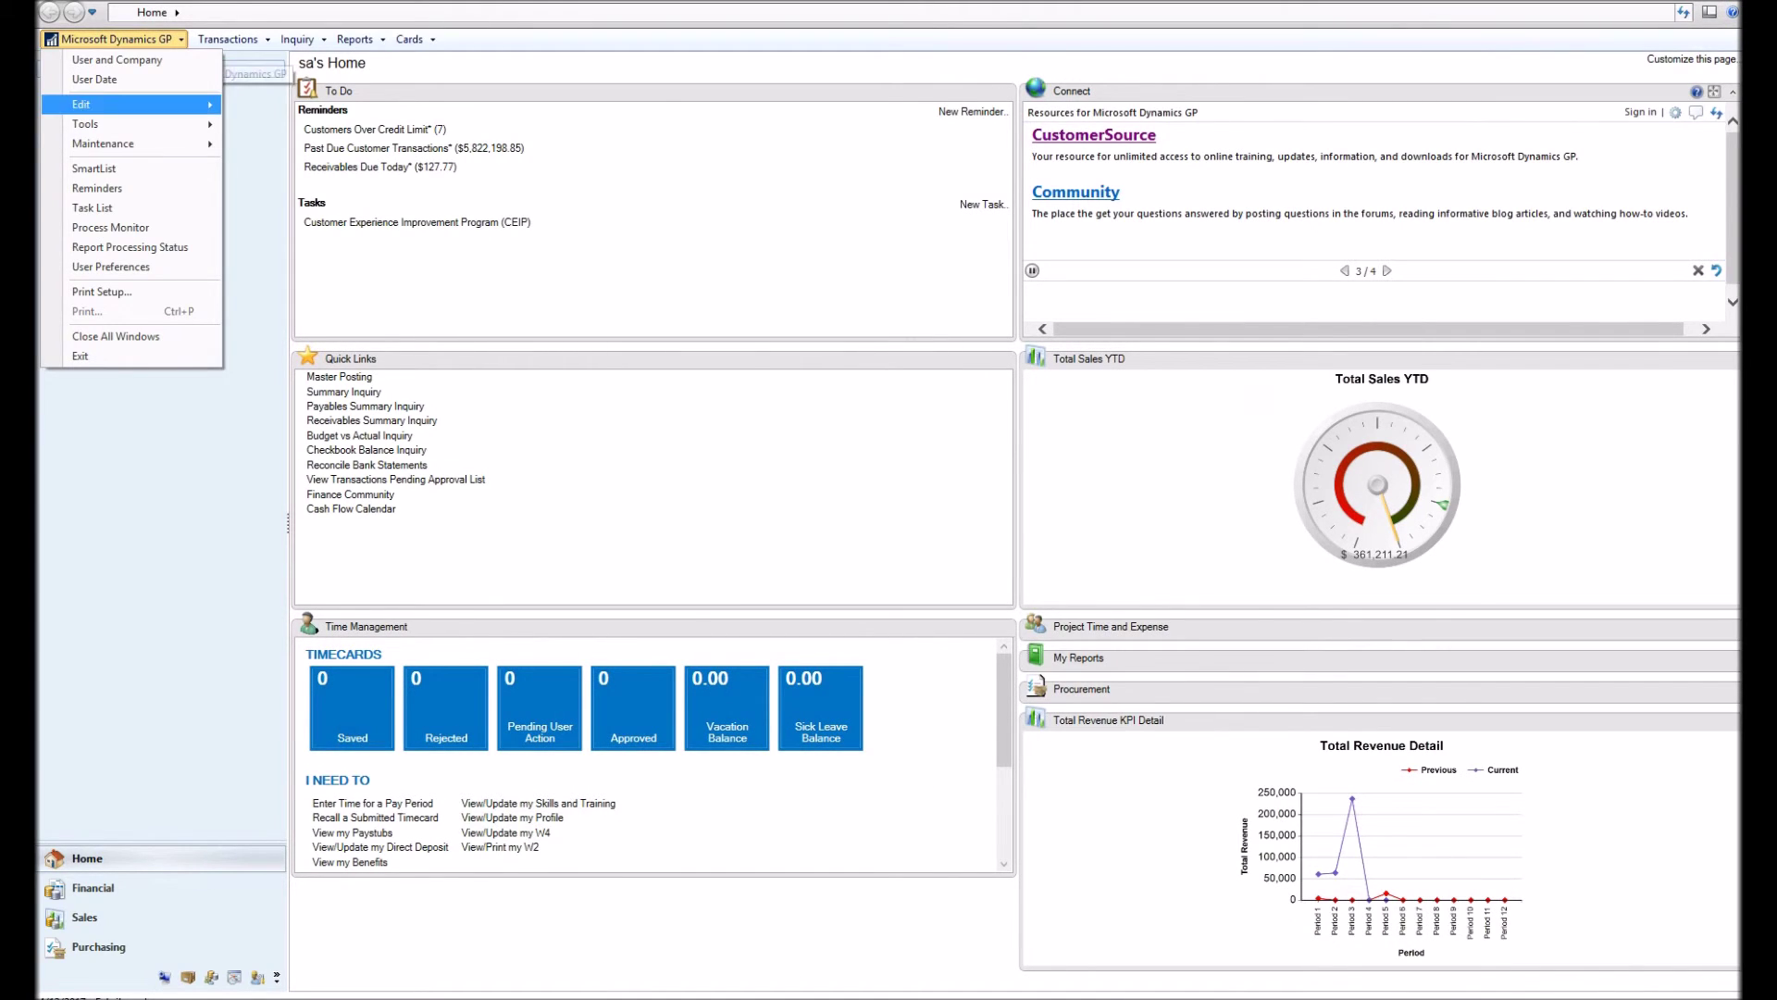
mouse_move(130, 124)
mouse_move(272, 145)
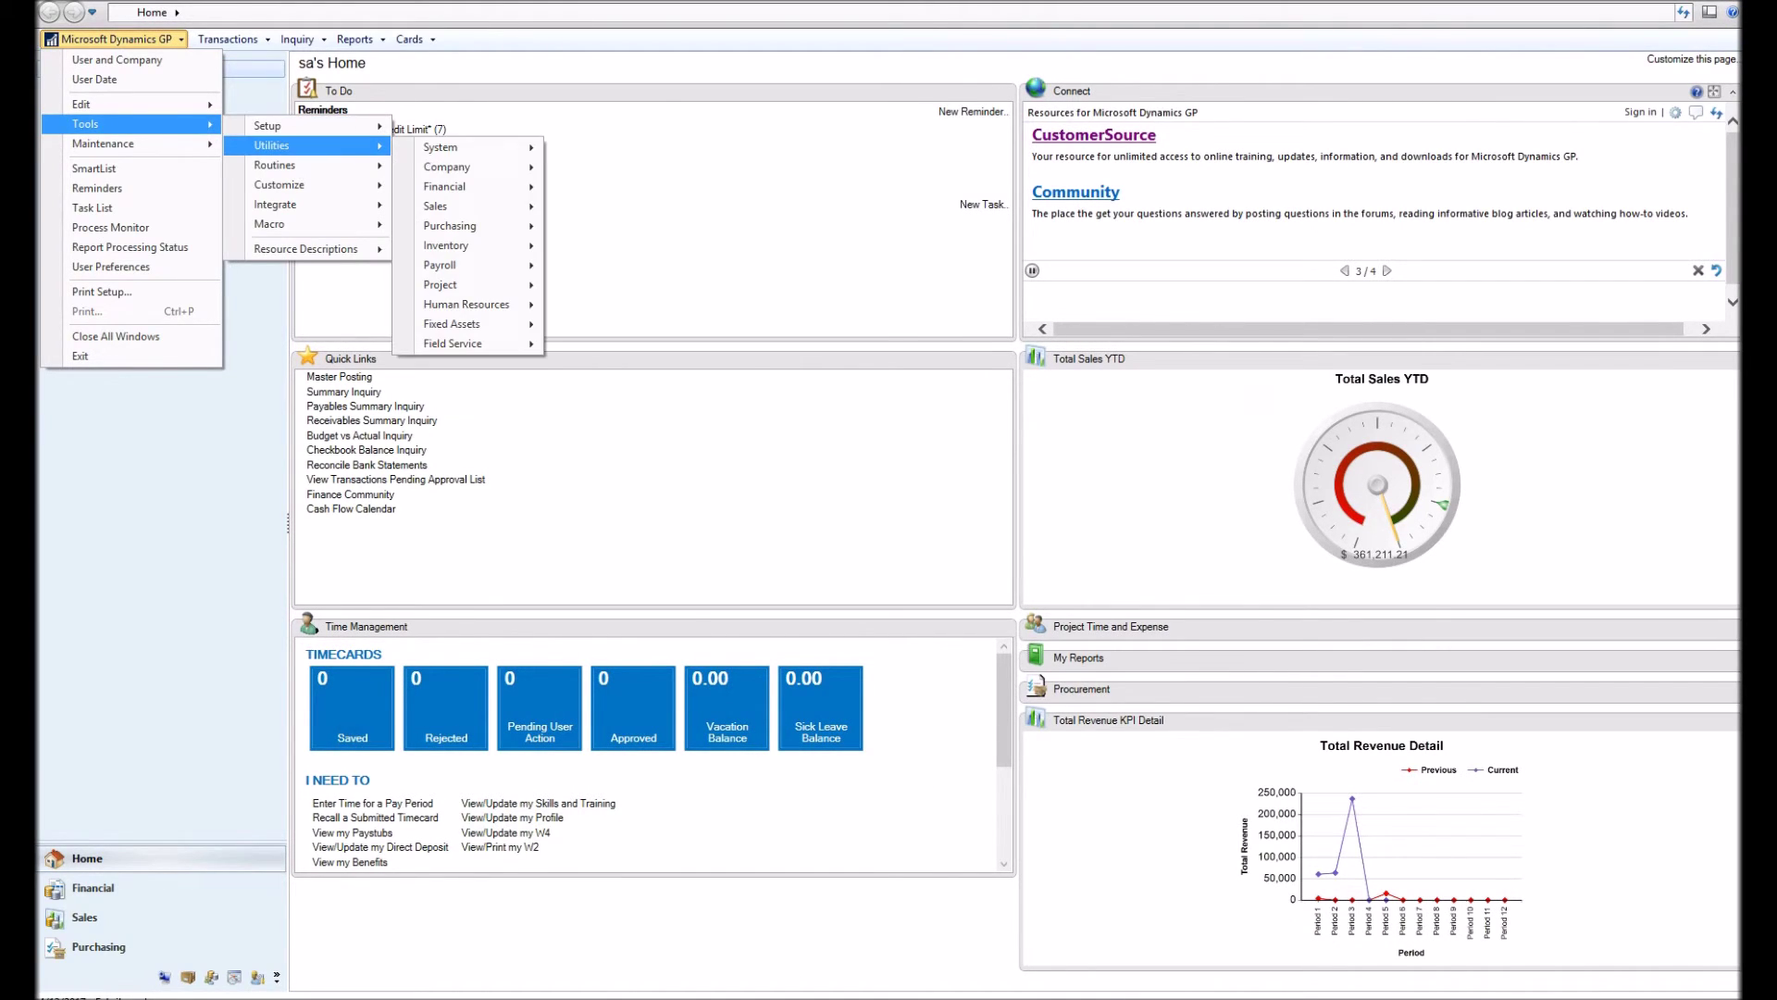
mouse_move(444, 186)
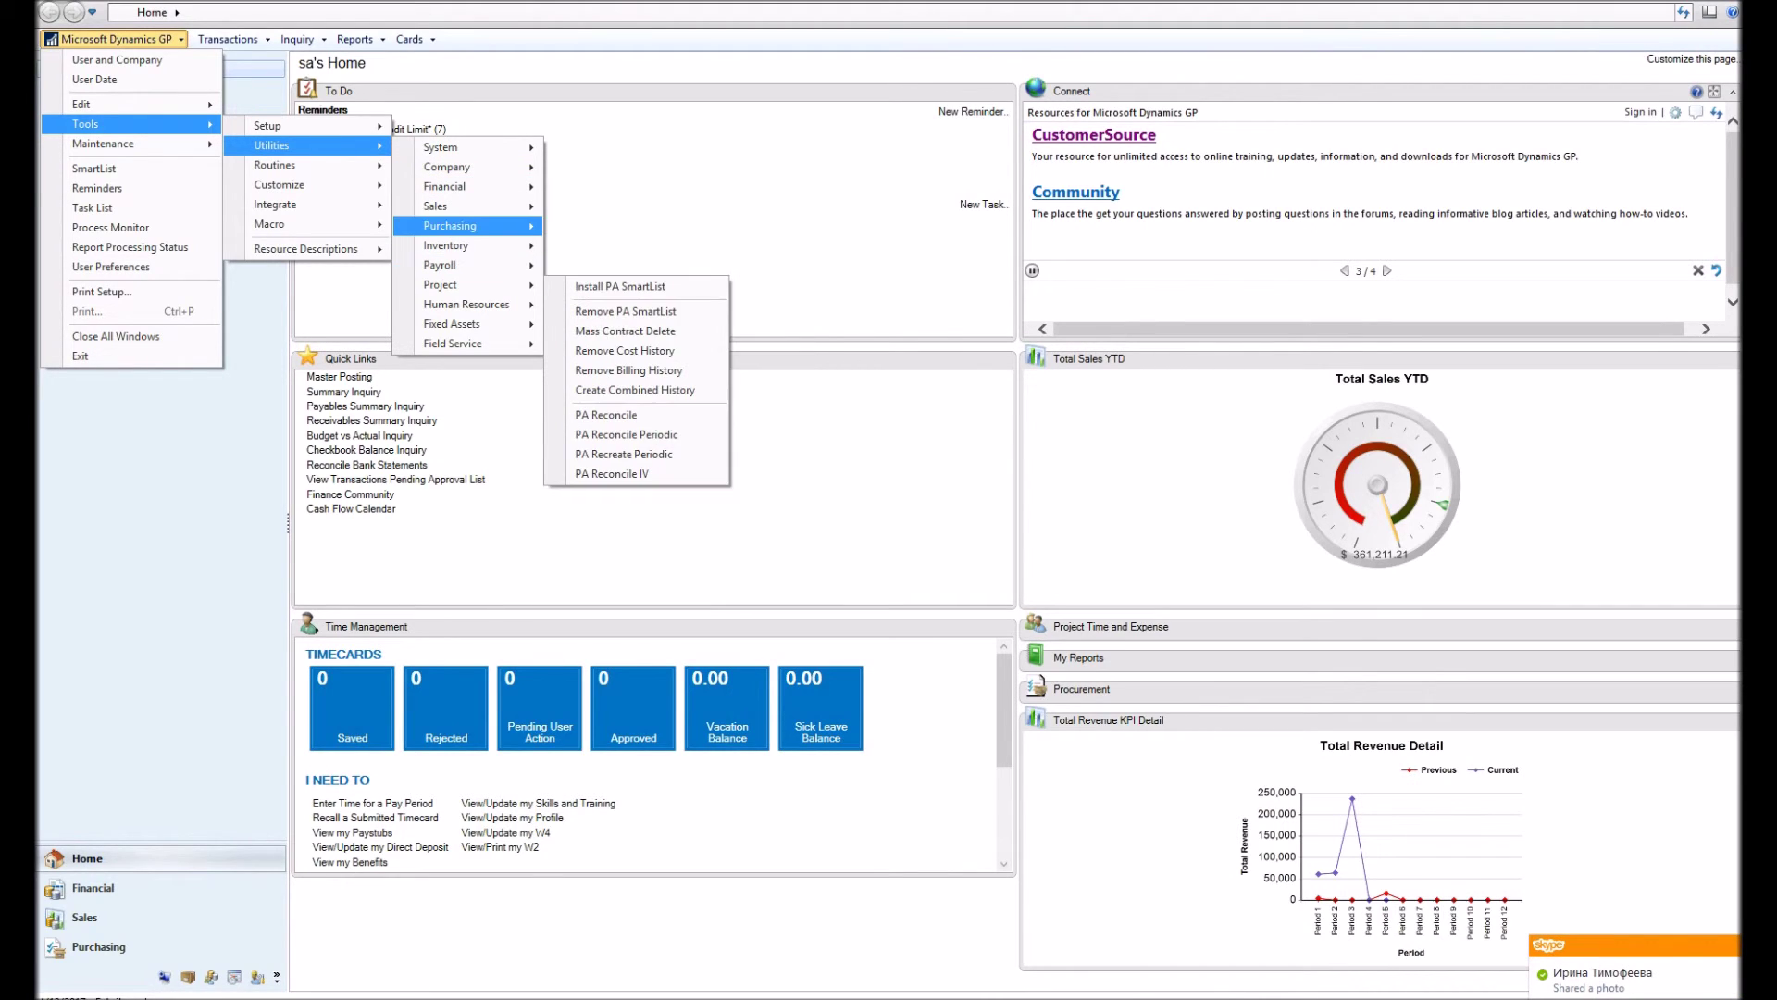
mouse_move(463, 226)
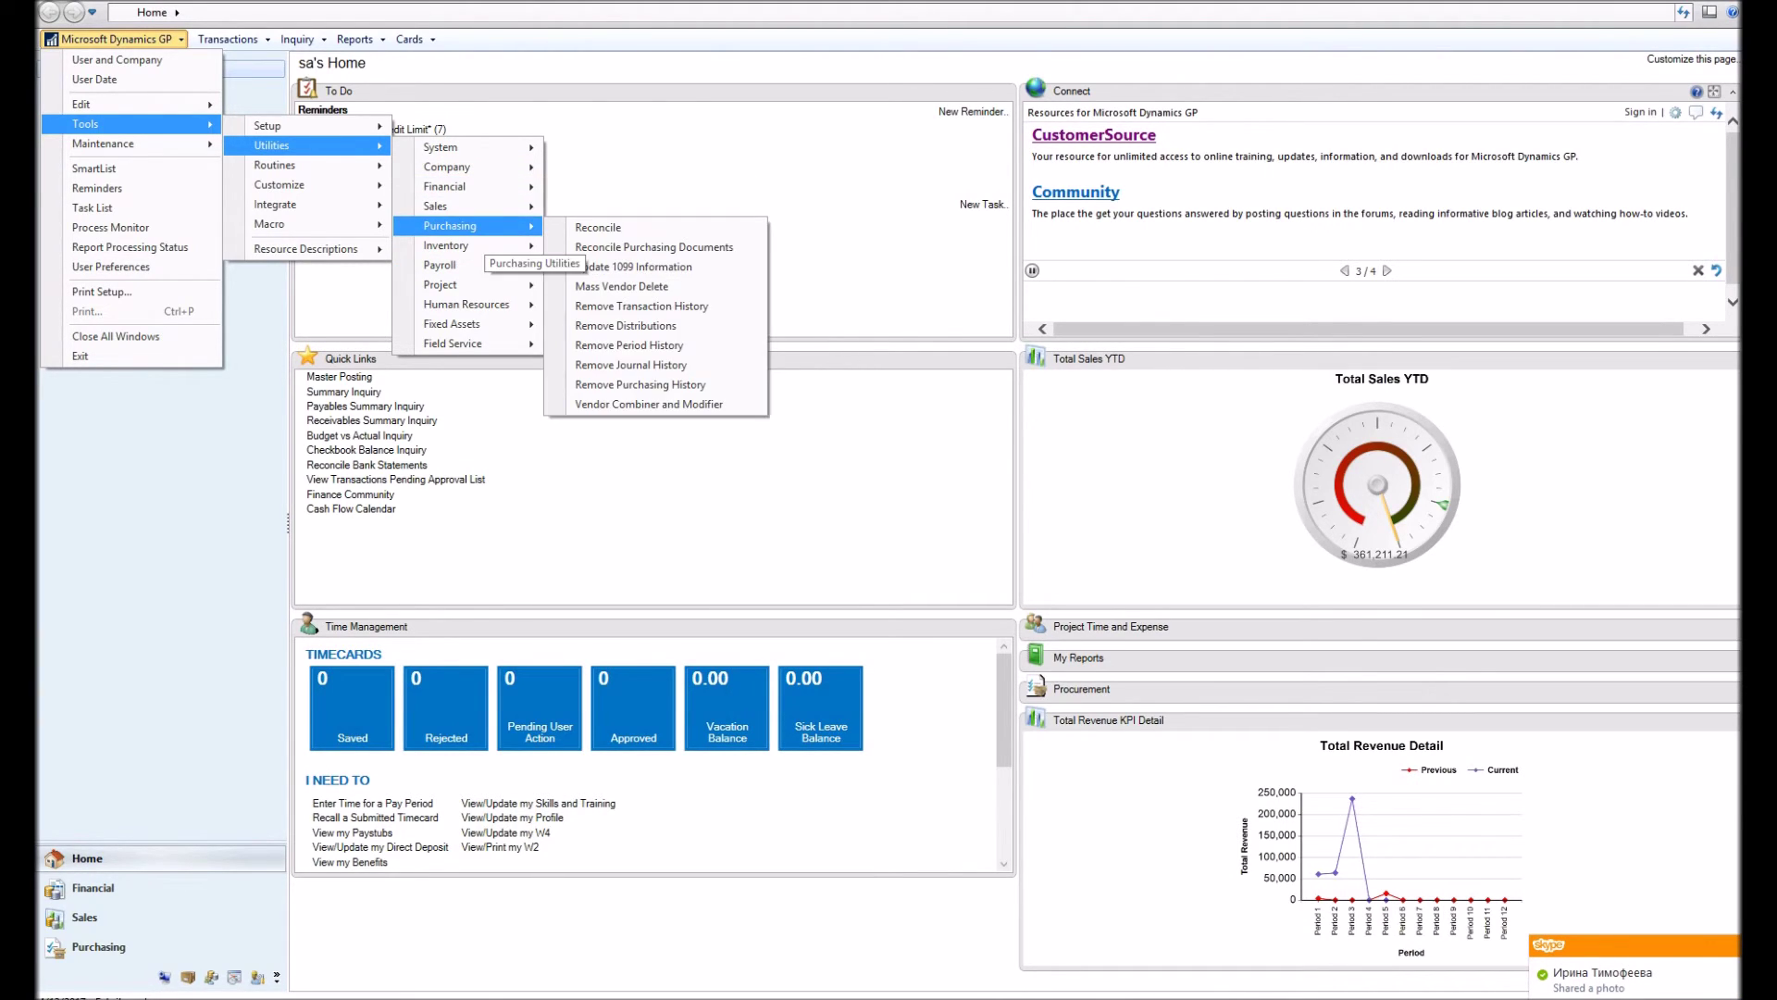
click(597, 228)
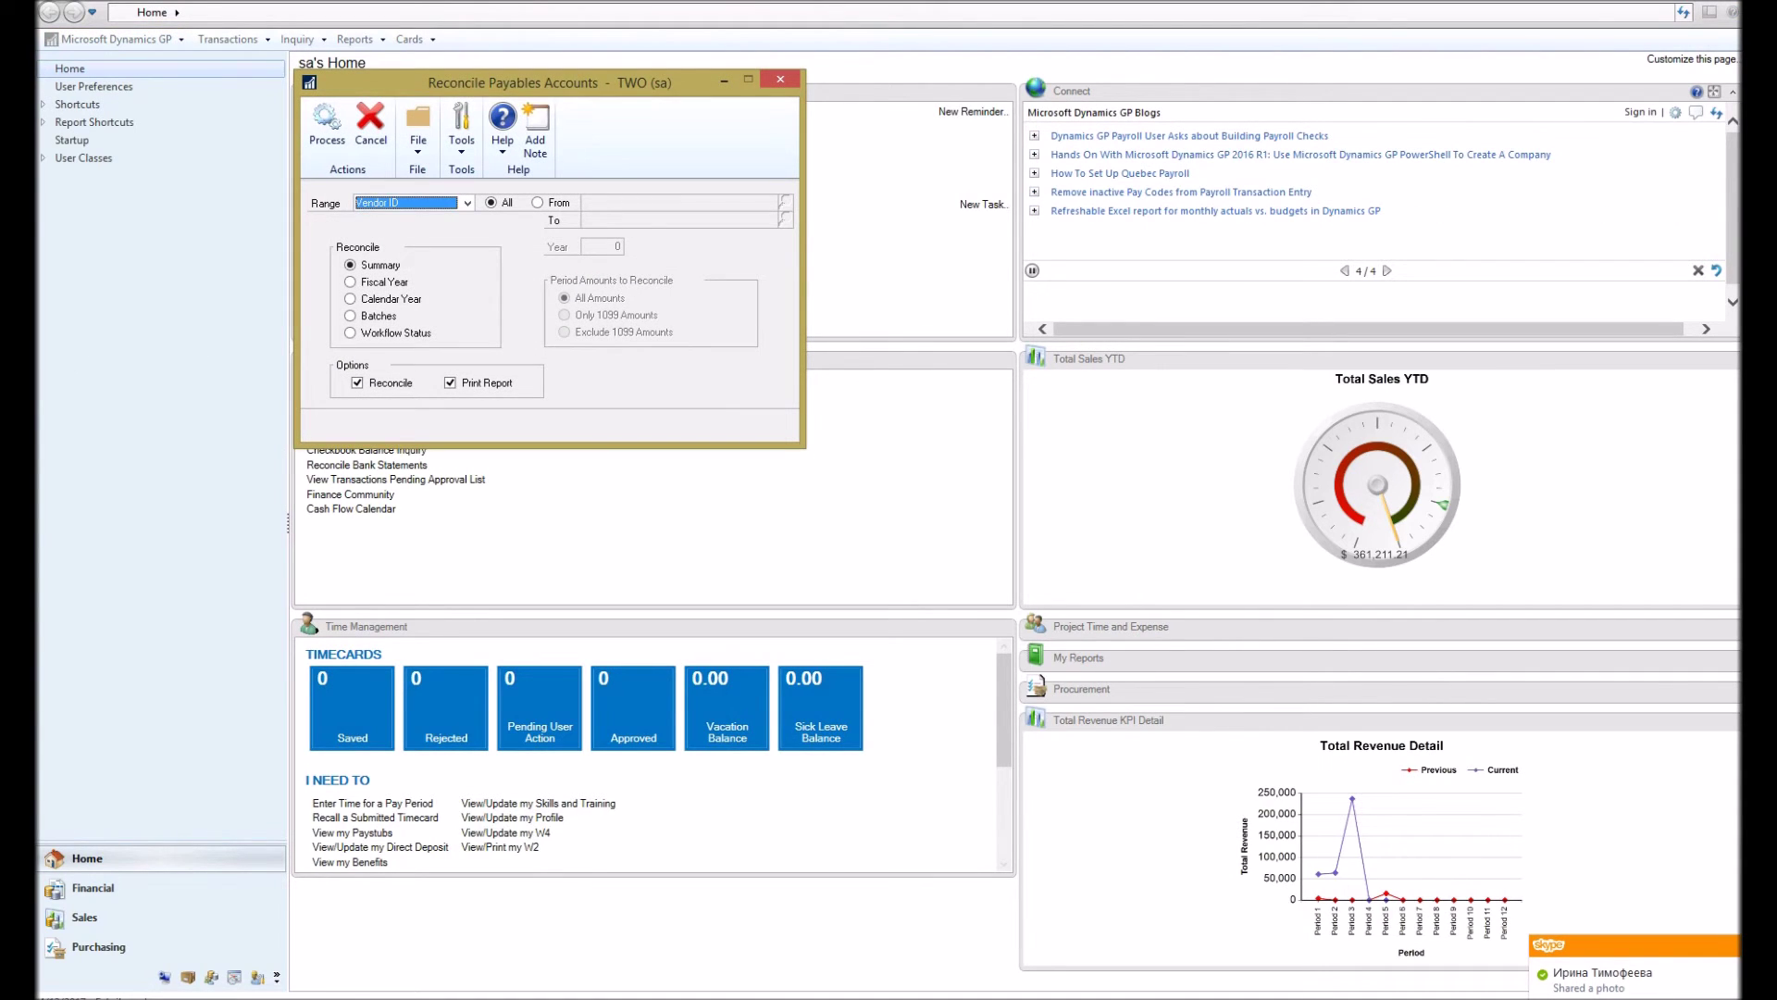
click(350, 282)
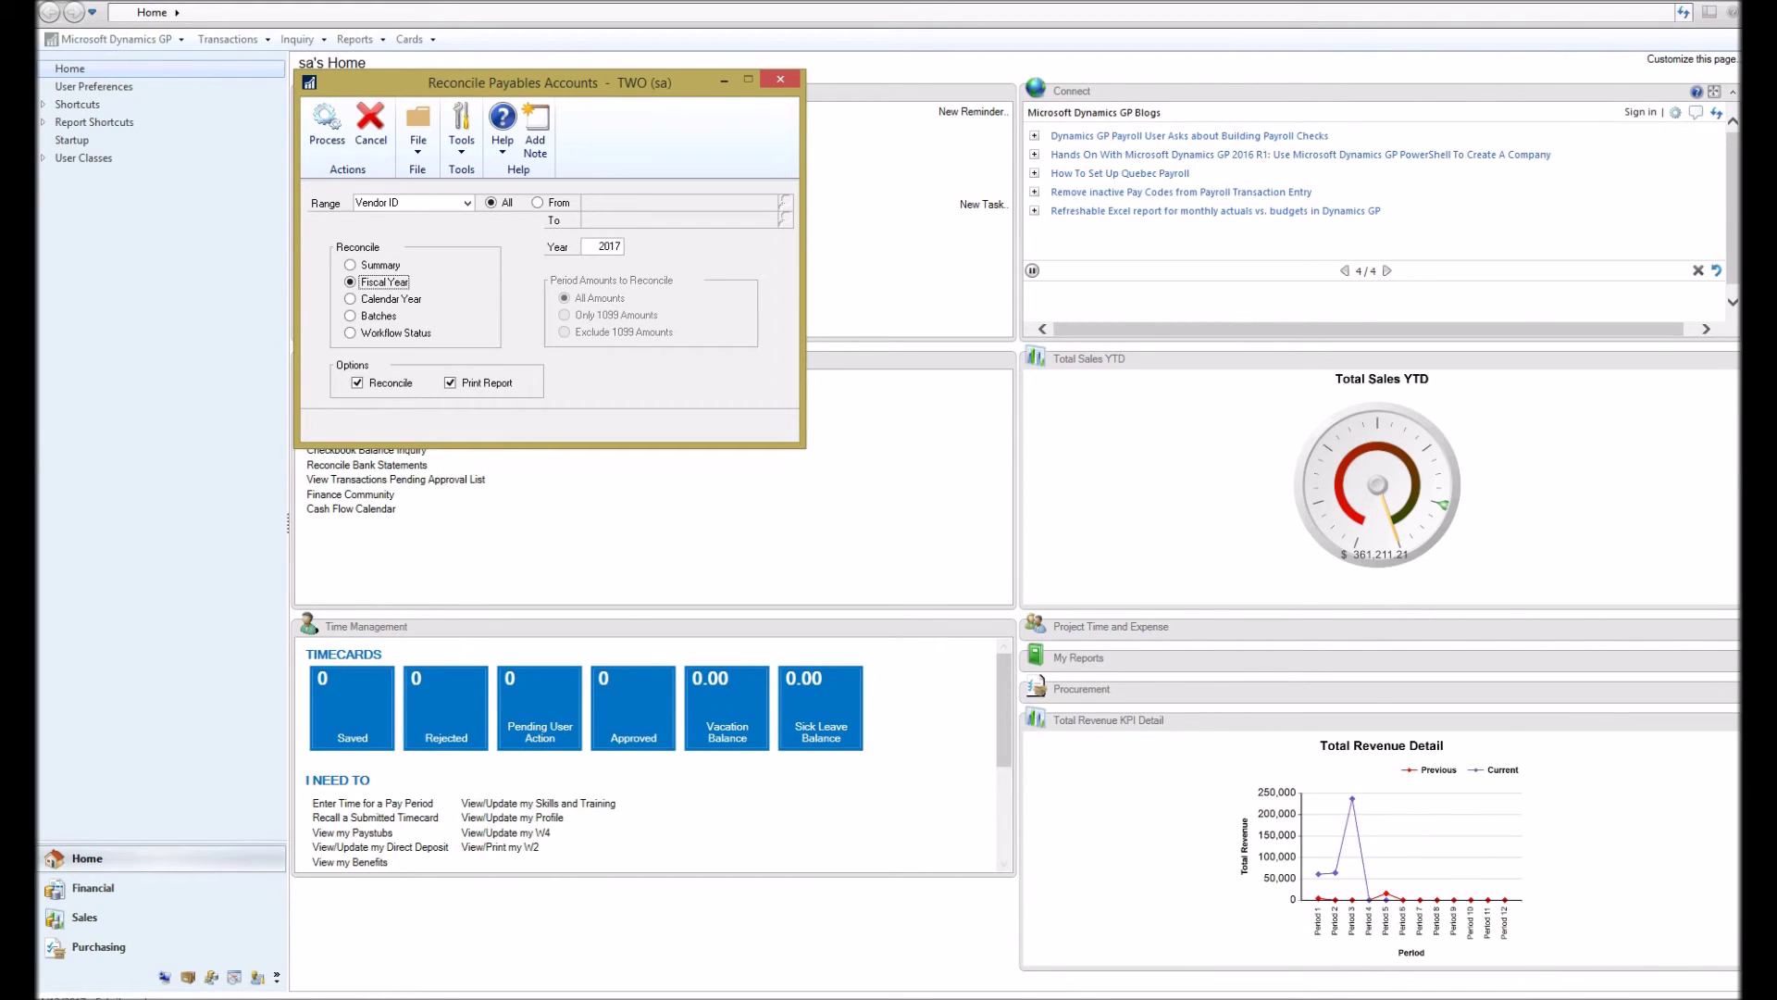
click(327, 130)
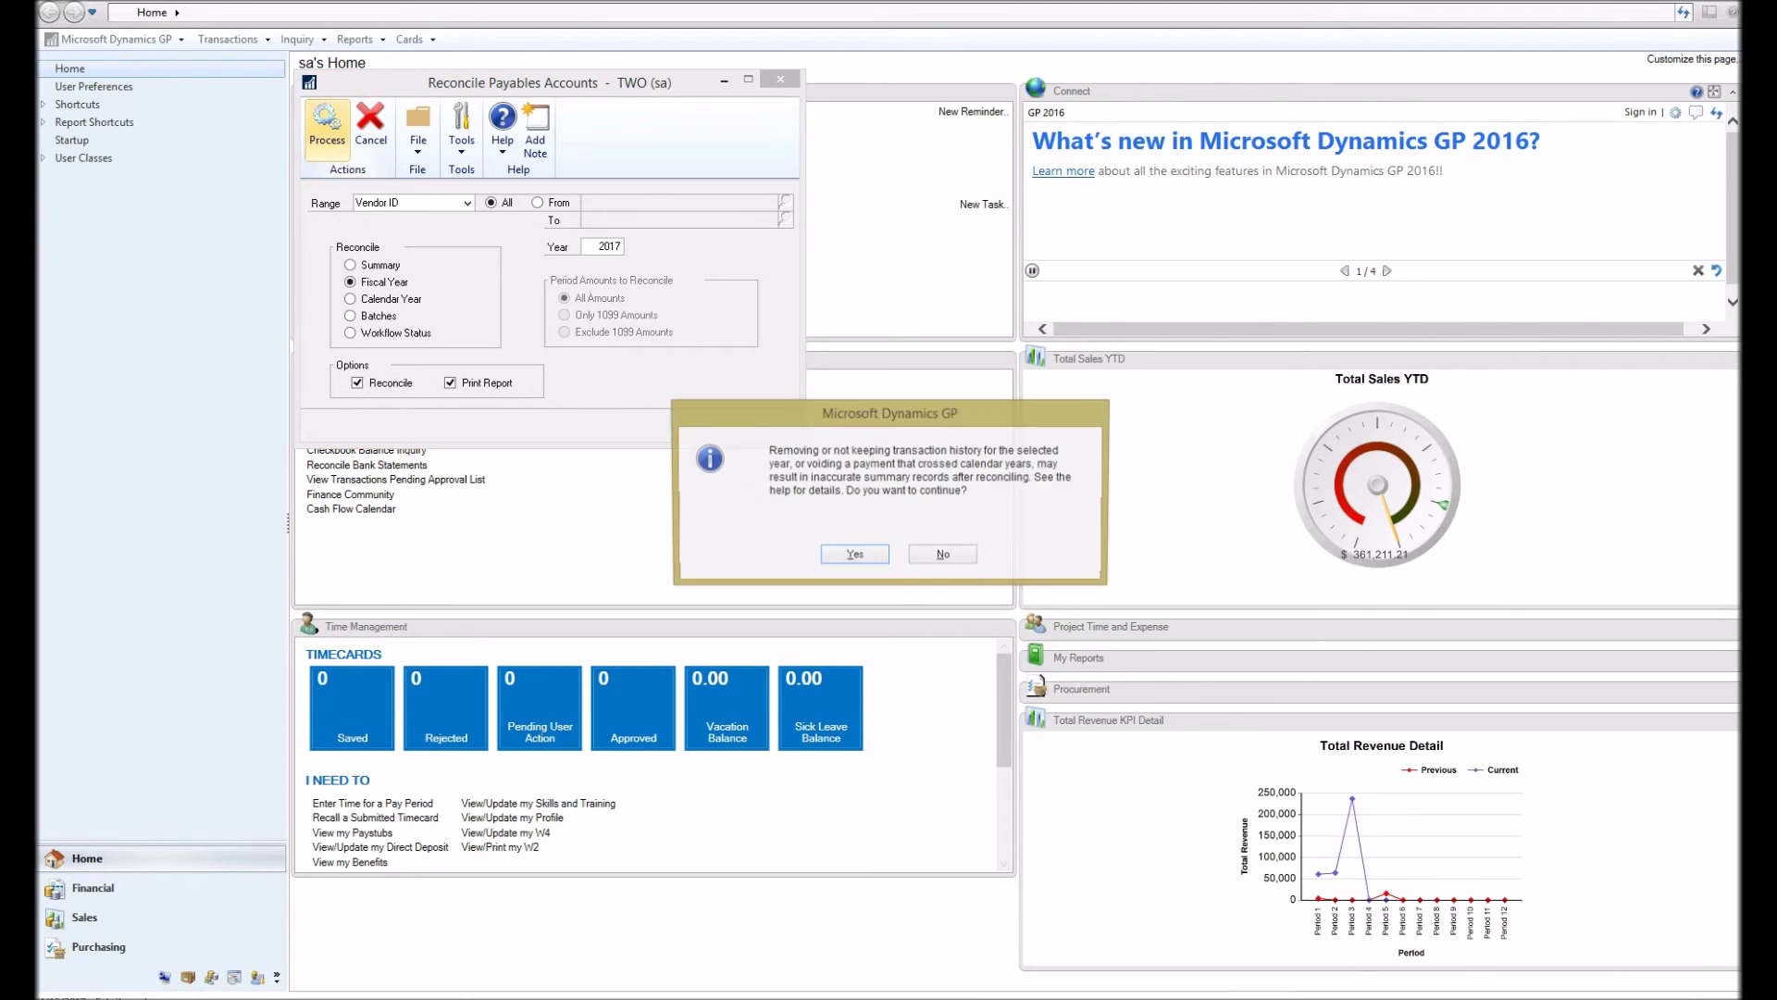
click(853, 556)
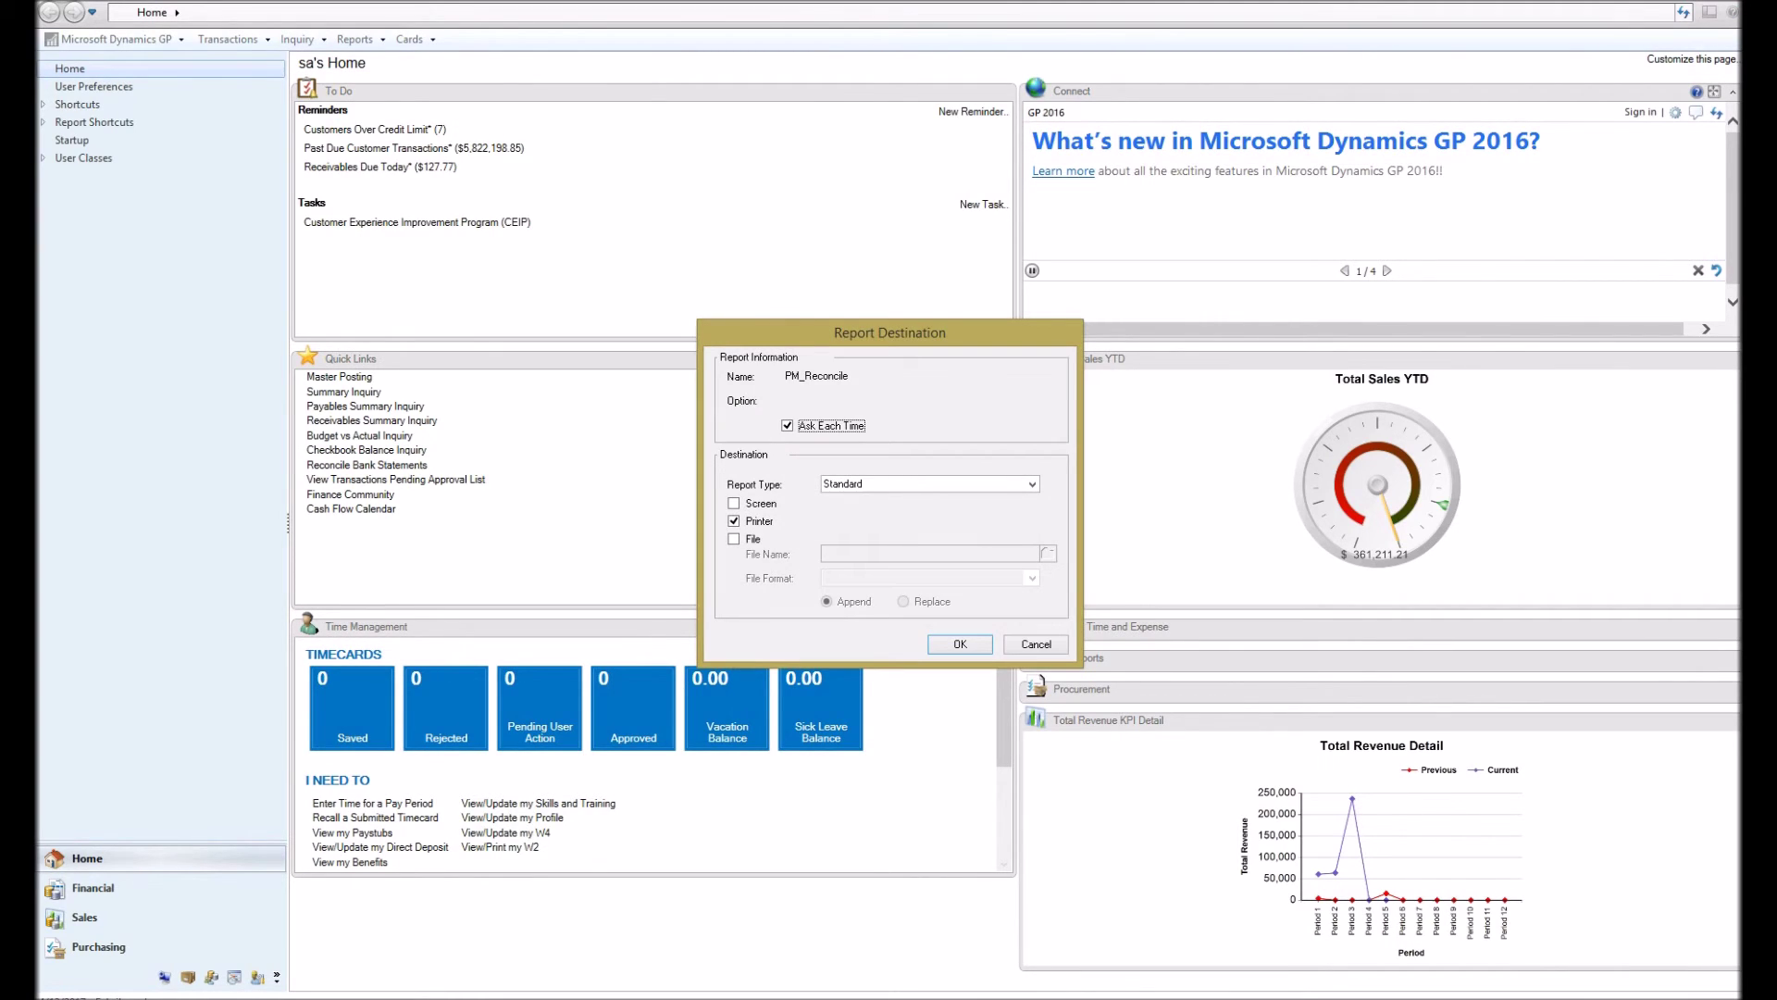
Output the fiscal year reconcile report to the screen with printer output turned off
click(734, 503)
click(734, 522)
key(Return)
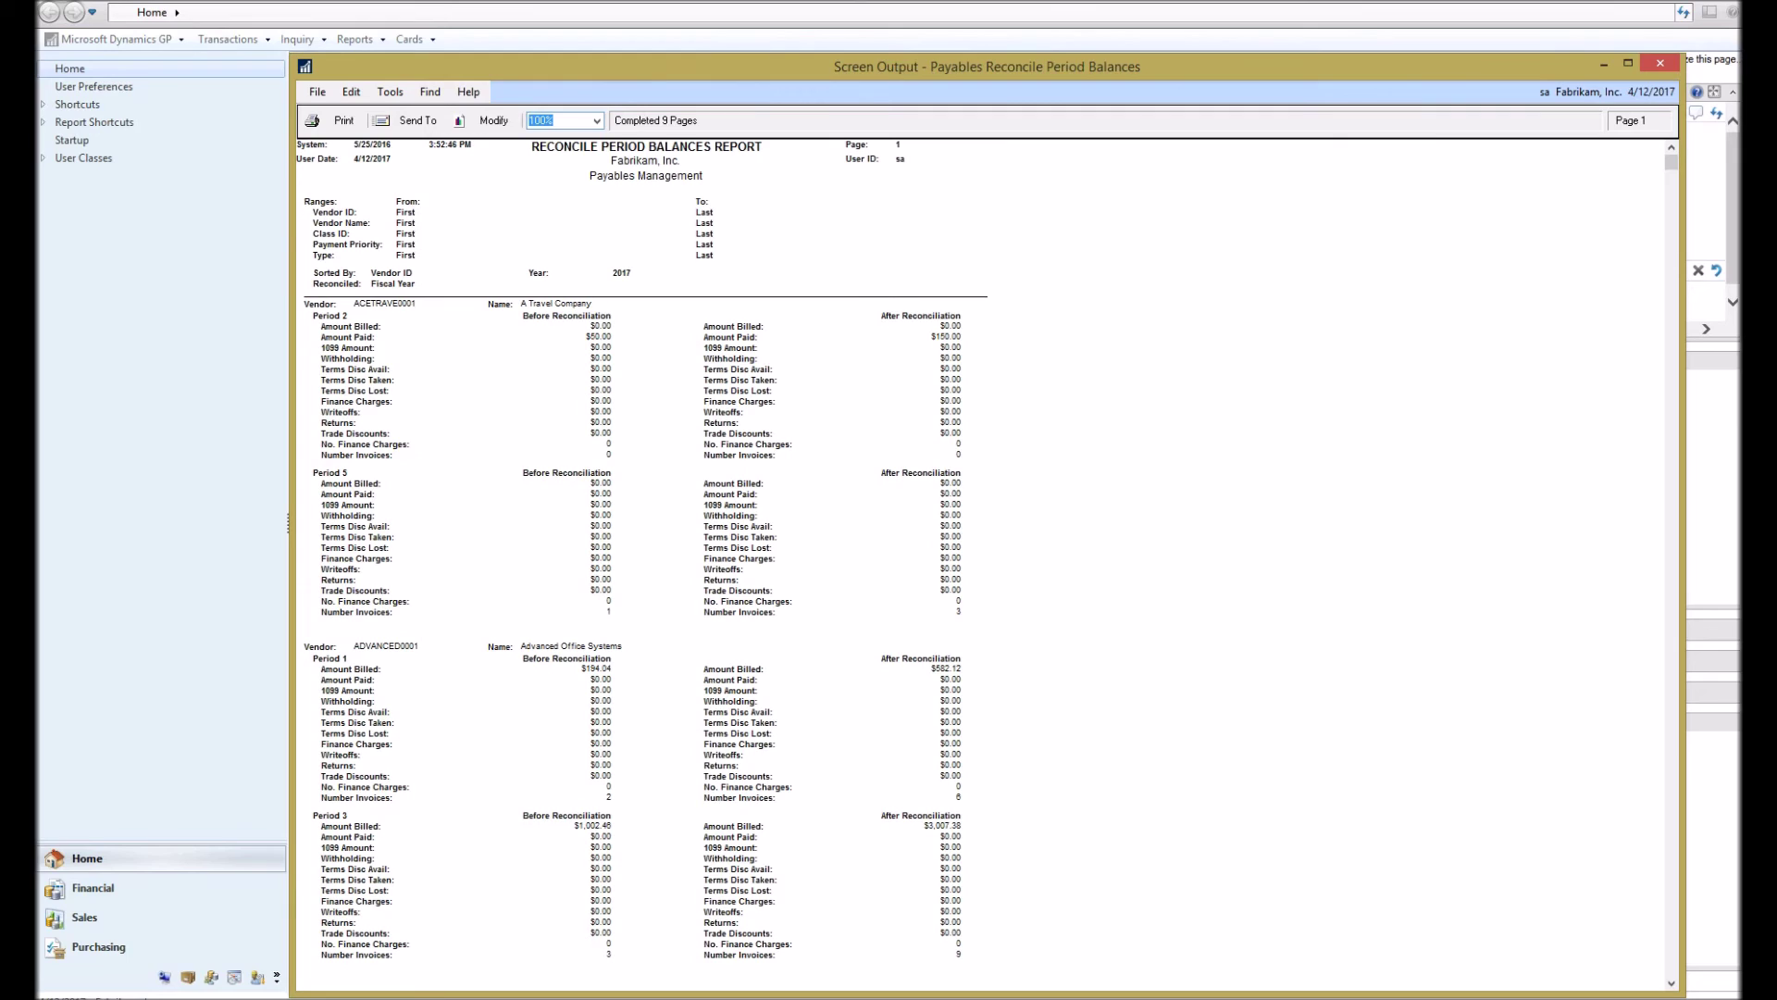
Examine A Travel Company's Period 2 amounts in the Reconcile Period Balances report and close the report
click(556, 304)
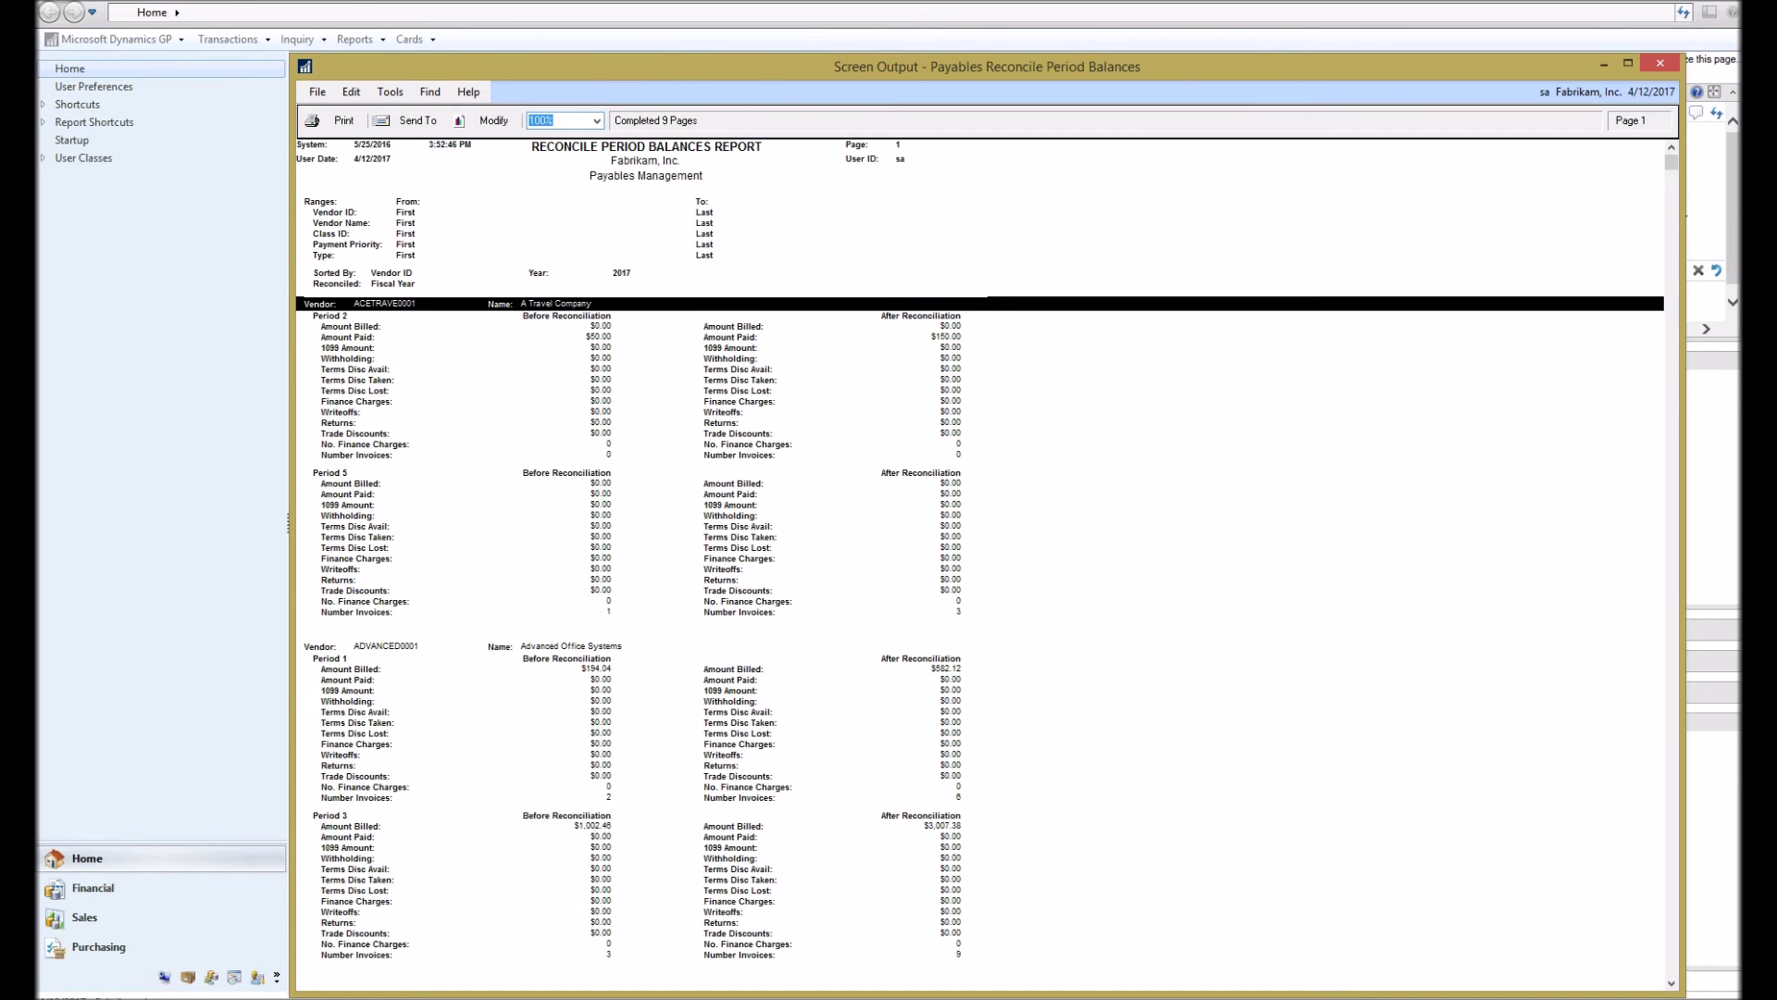
click(593, 370)
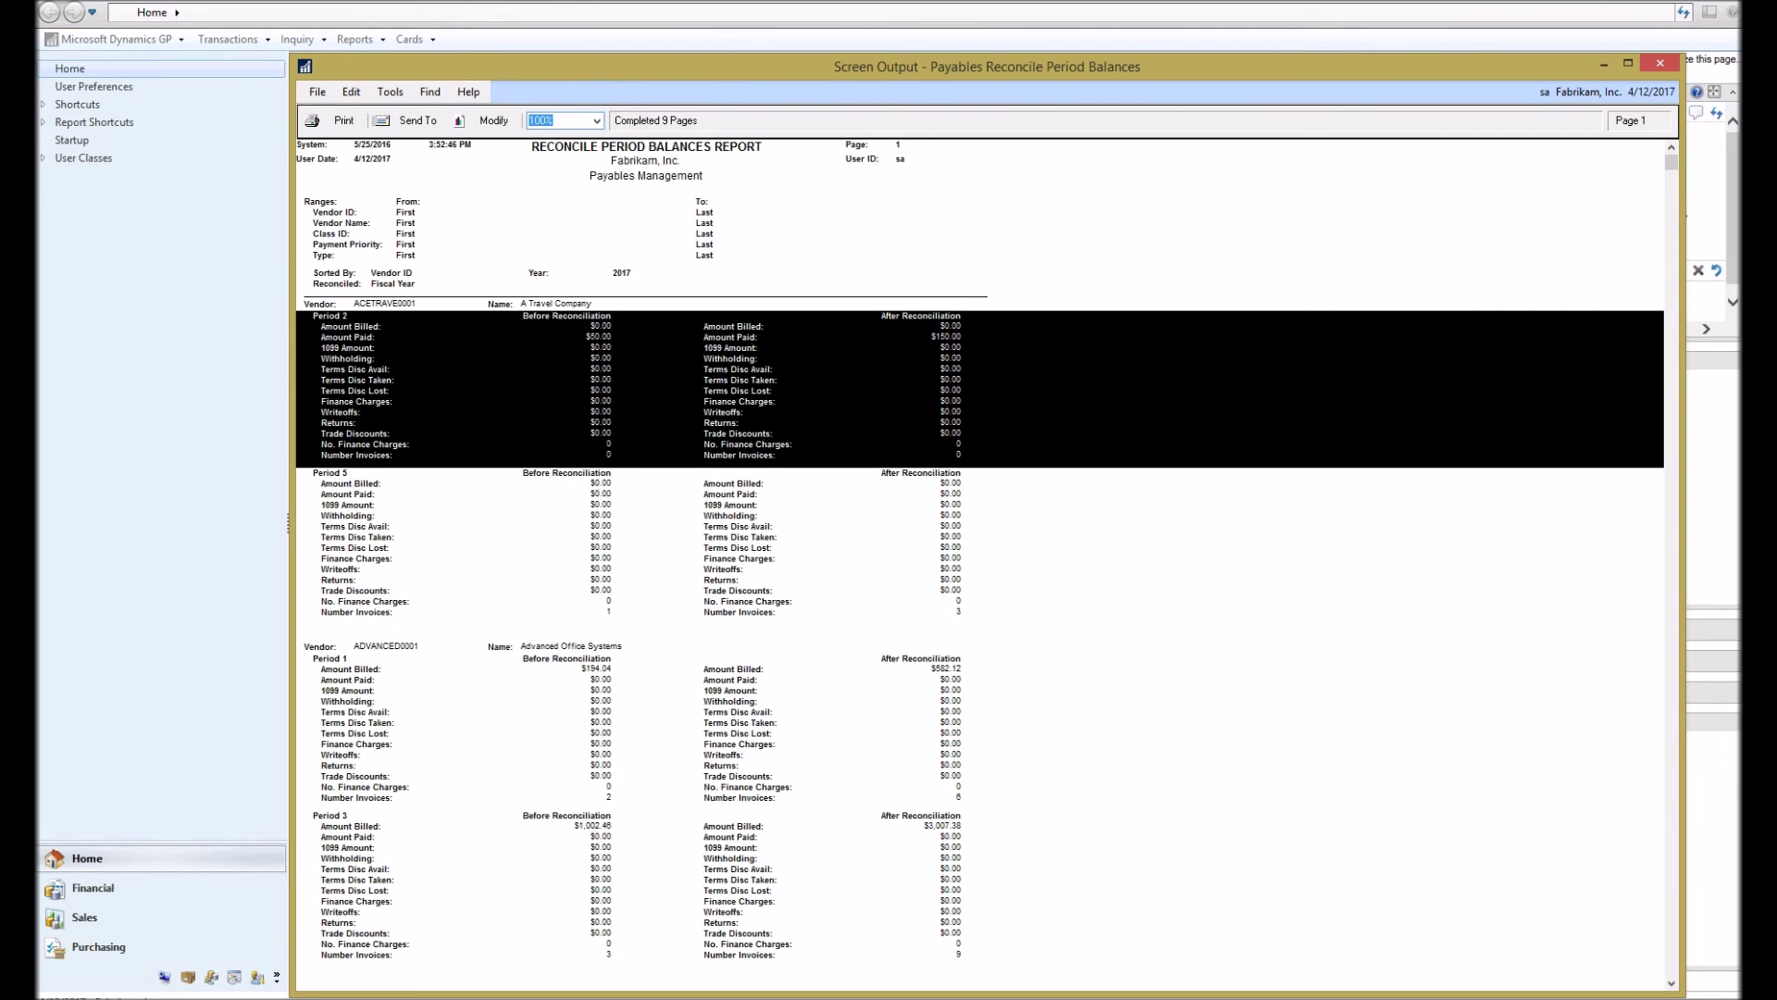
click(1660, 63)
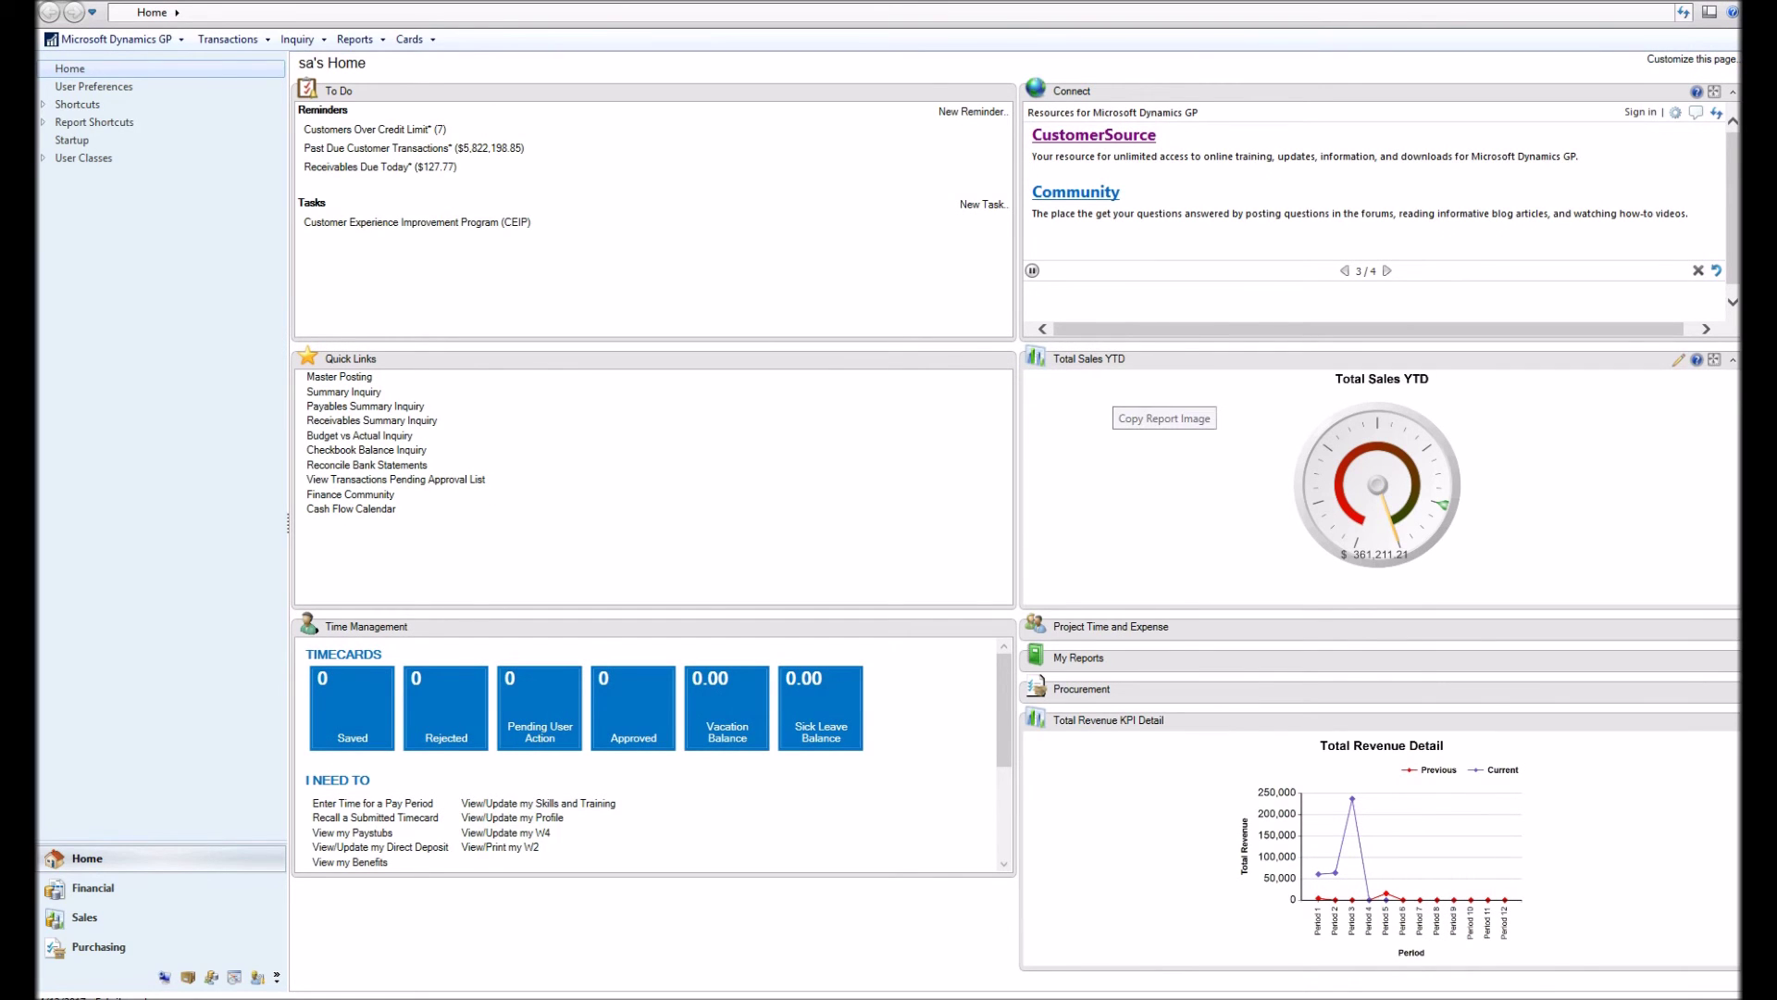